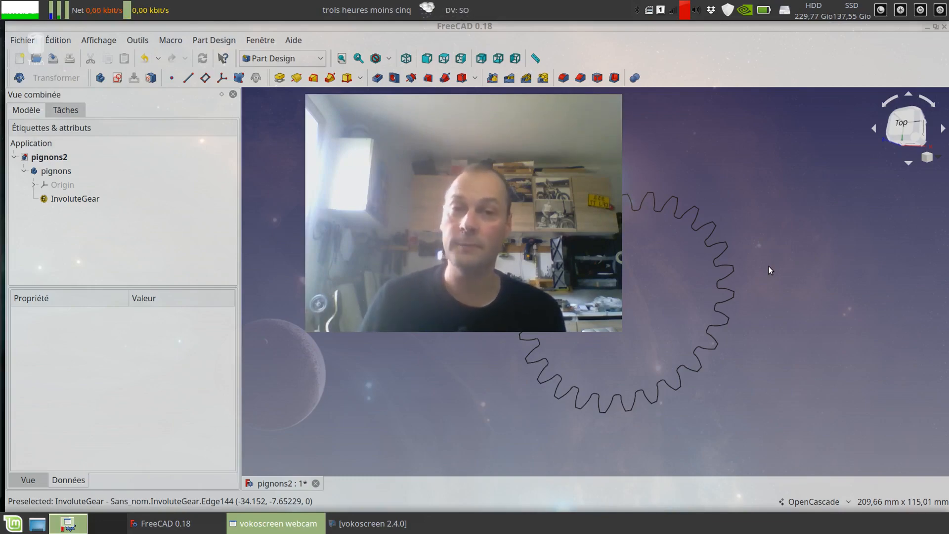
{"action": "scroll", "coordinate": [613, 382], "scroll_direction": "up", "scroll_amount": 2}
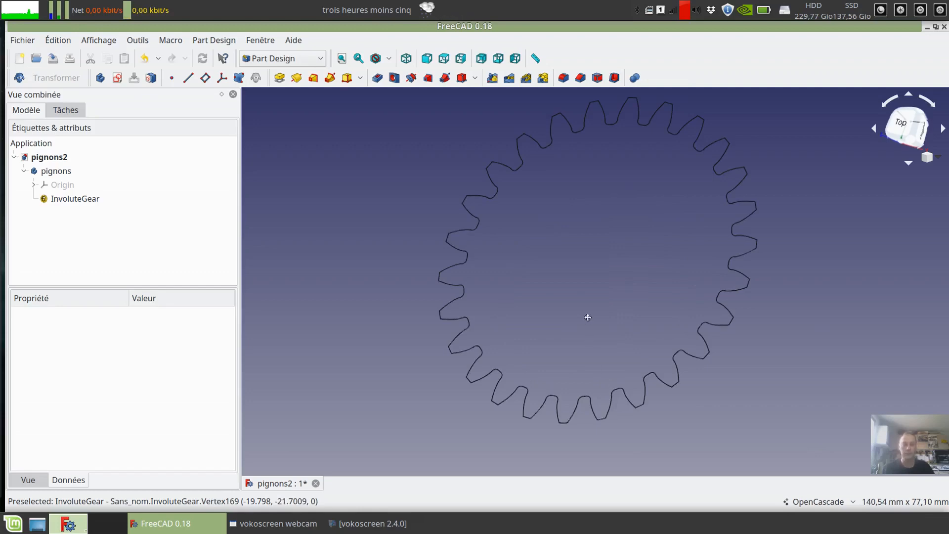
{"action": "middle_click_drag", "start_coordinate": [588, 317], "coordinate": [589, 347]}
{"action": "middle_click_drag", "start_coordinate": [608, 255], "coordinate": [562, 303]}
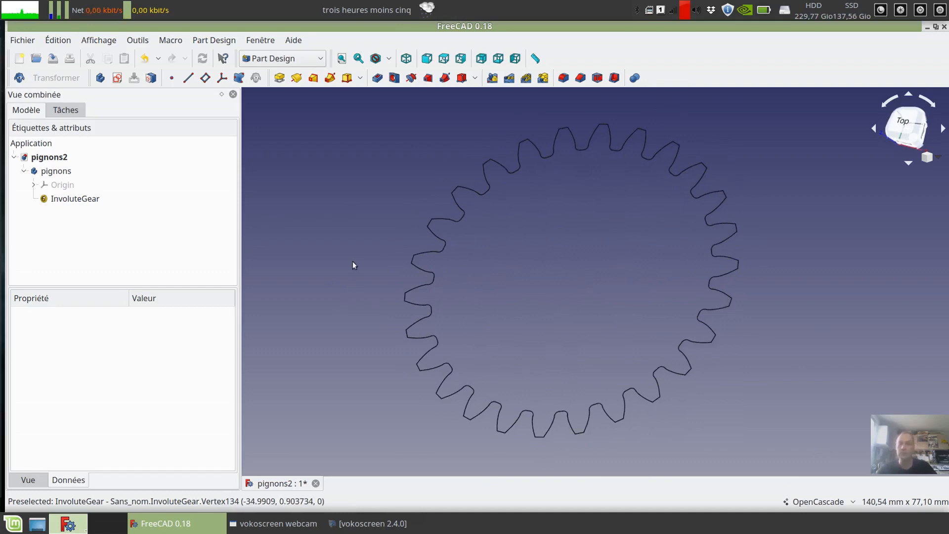
{"action": "left_click", "coordinate": [297, 58]}
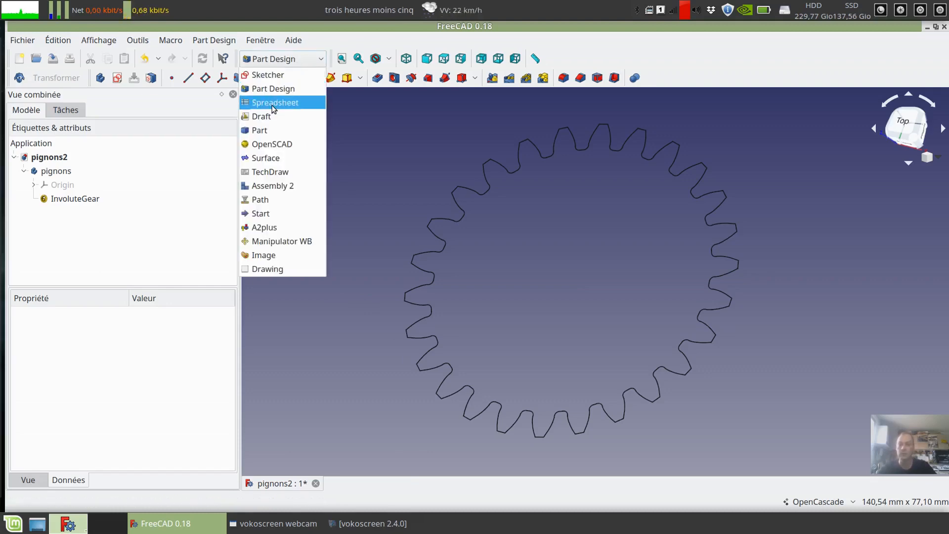
{"action": "left_click", "coordinate": [378, 178]}
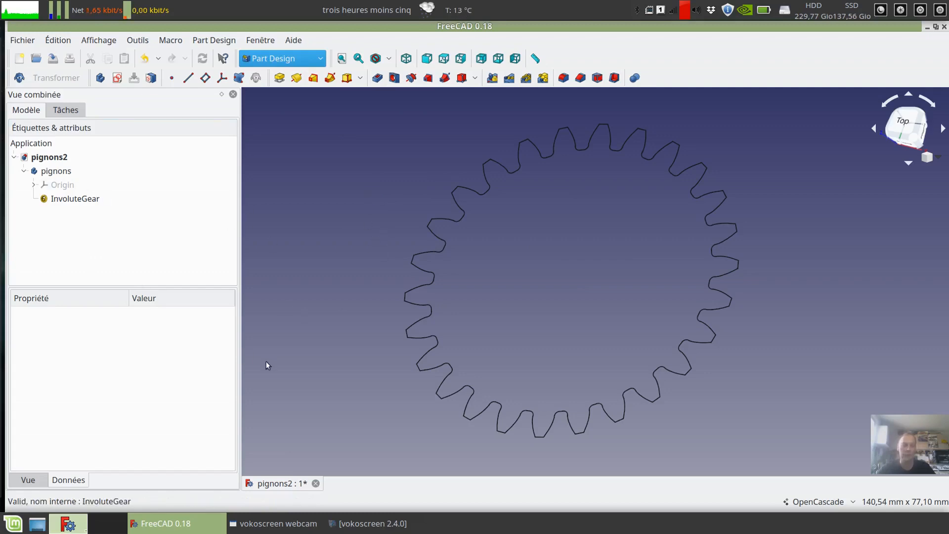
{"action": "middle_click_drag", "start_coordinate": [329, 319], "coordinate": [373, 292]}
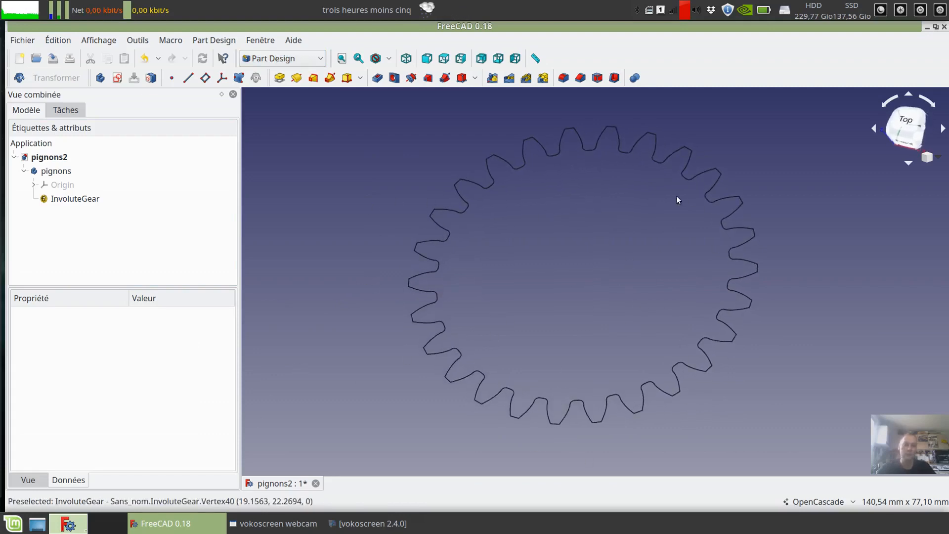
Step: Create a sketch in the pignons body and draw two concentric circles of different sizes centred on the origin
{"action": "left_click", "coordinate": [55, 171]}
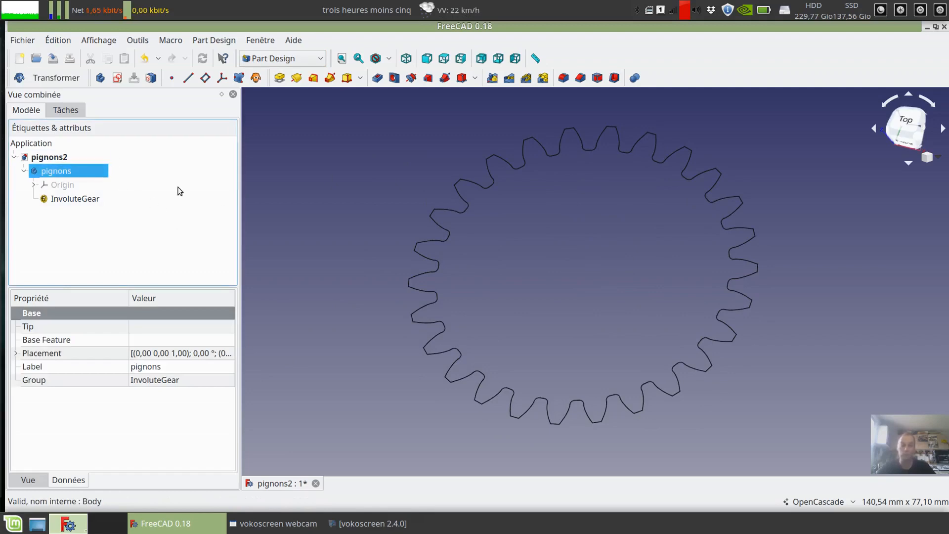
{"action": "left_click", "coordinate": [117, 77]}
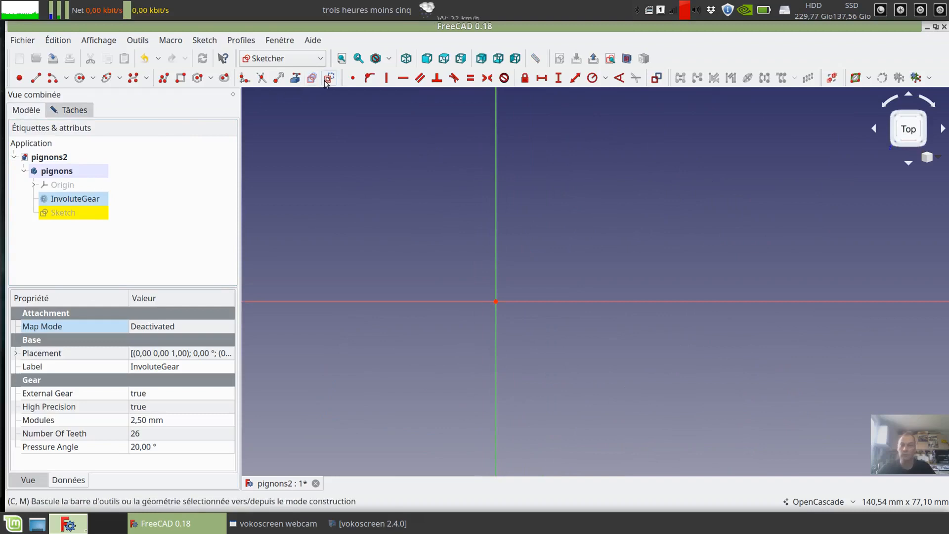
{"action": "left_click", "coordinate": [81, 80]}
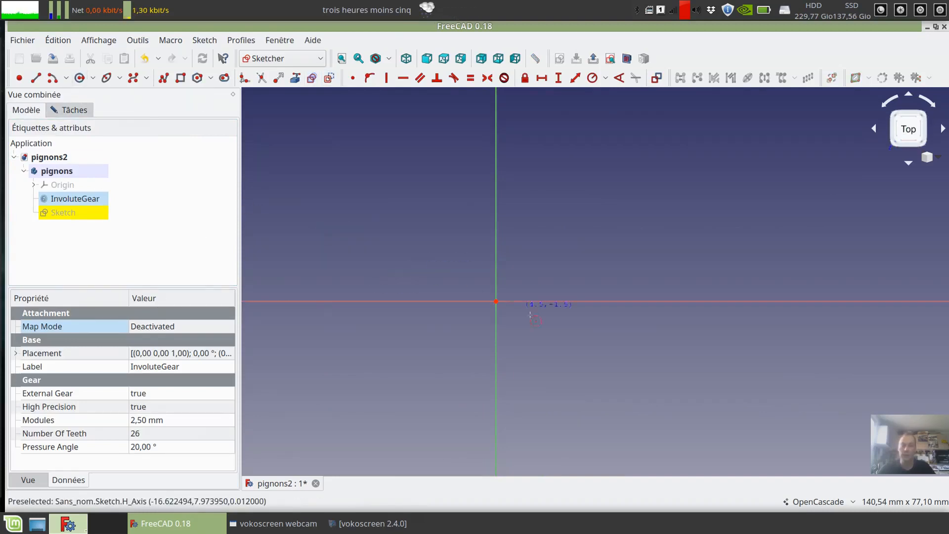
{"action": "left_click", "coordinate": [496, 301]}
{"action": "left_click", "coordinate": [579, 254]}
{"action": "left_click", "coordinate": [495, 301]}
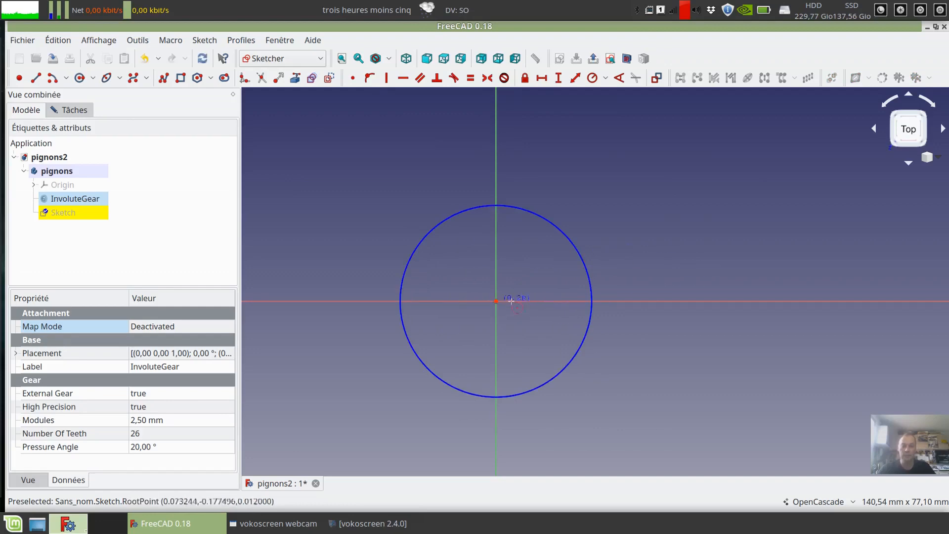
{"action": "left_click", "coordinate": [657, 261]}
Step: Draw three separate horizontal lines of increasing length, stacked beside the circles
{"action": "middle_click_drag", "start_coordinate": [728, 267], "coordinate": [677, 237]}
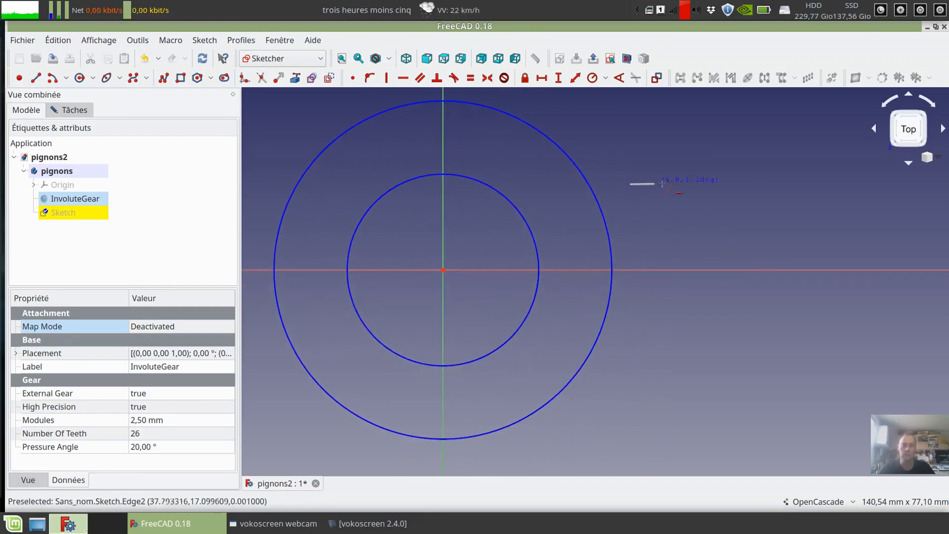
{"action": "left_click", "coordinate": [630, 184]}
{"action": "left_click", "coordinate": [699, 184]}
{"action": "left_click", "coordinate": [631, 207]}
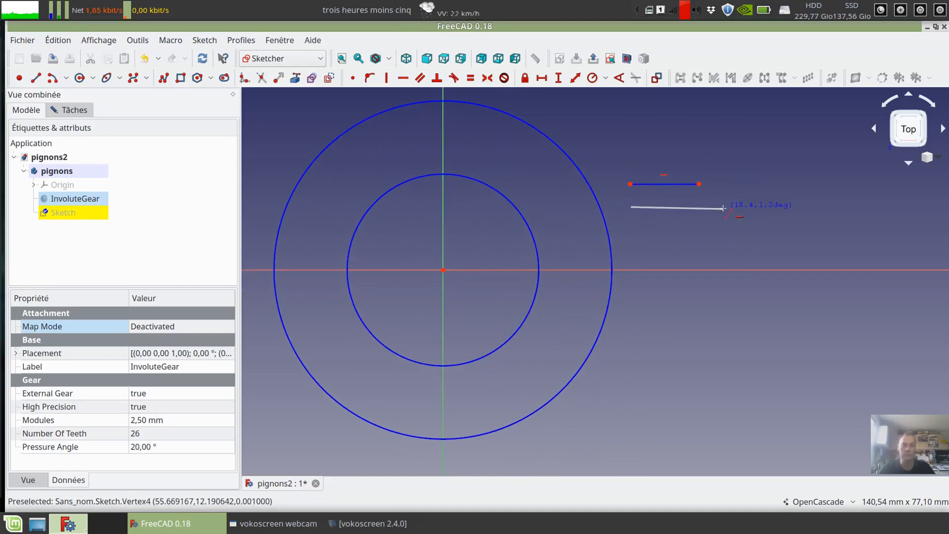
{"action": "left_click", "coordinate": [724, 206]}
{"action": "left_click", "coordinate": [631, 230]}
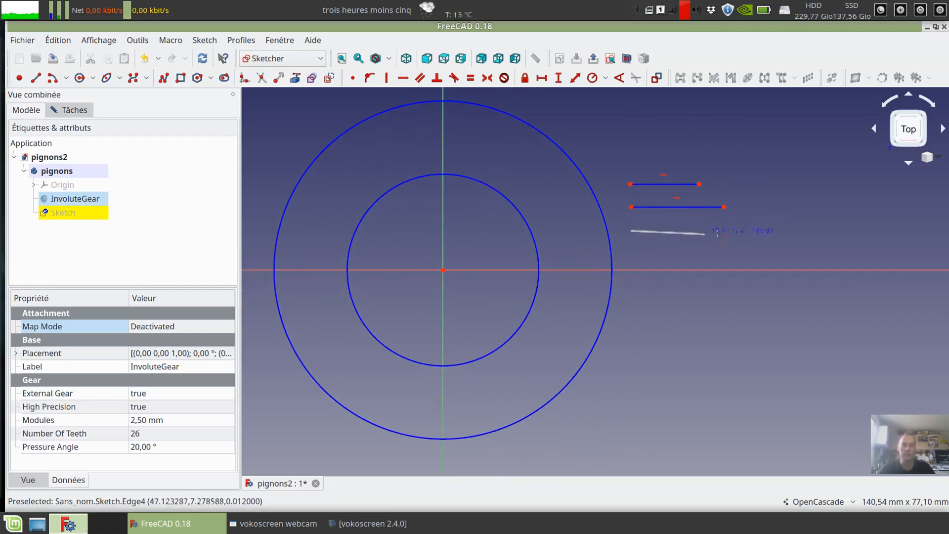
{"action": "left_click", "coordinate": [767, 230]}
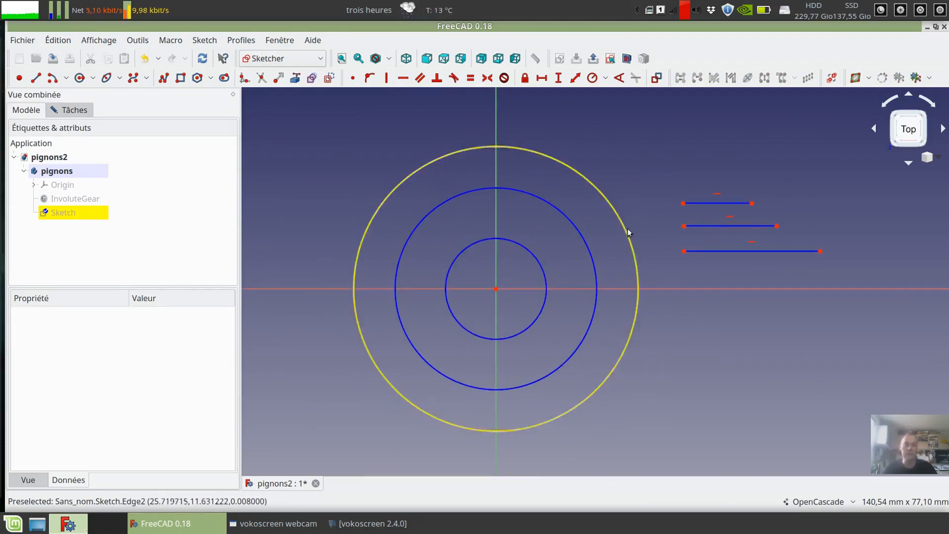
Step: Constrain the innermost circle's diameter to 20 mm and name the constraint diam_troue1
{"action": "left_click", "coordinate": [605, 78]}
{"action": "left_click", "coordinate": [613, 106]}
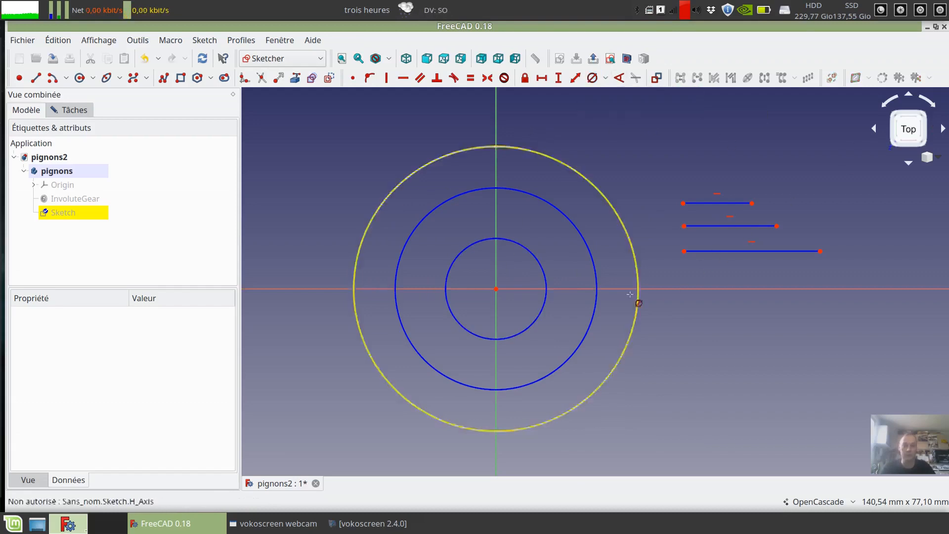
{"action": "left_click", "coordinate": [547, 282]}
{"action": "type", "text": "10"}
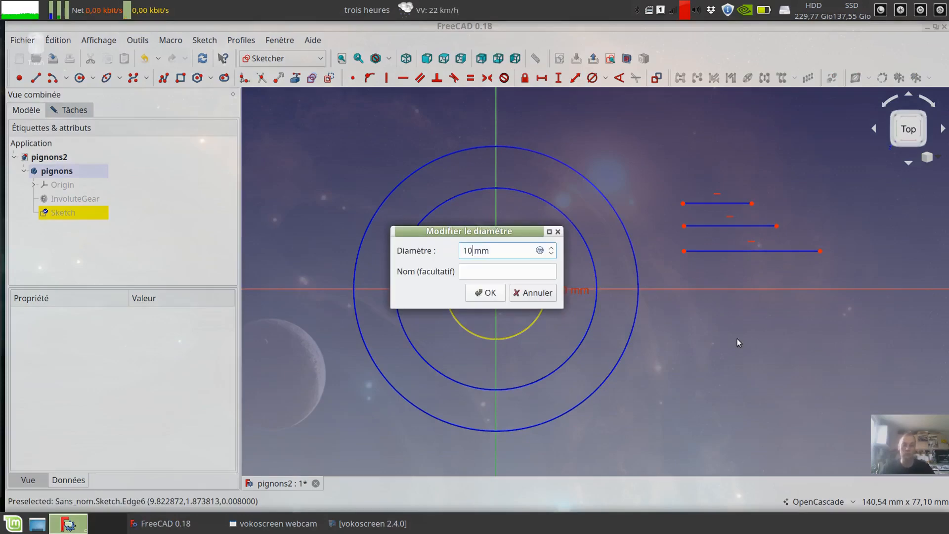
{"action": "key", "text": "BackSpace"}
{"action": "key", "text": "BackSpace"}
{"action": "type", "text": "20"}
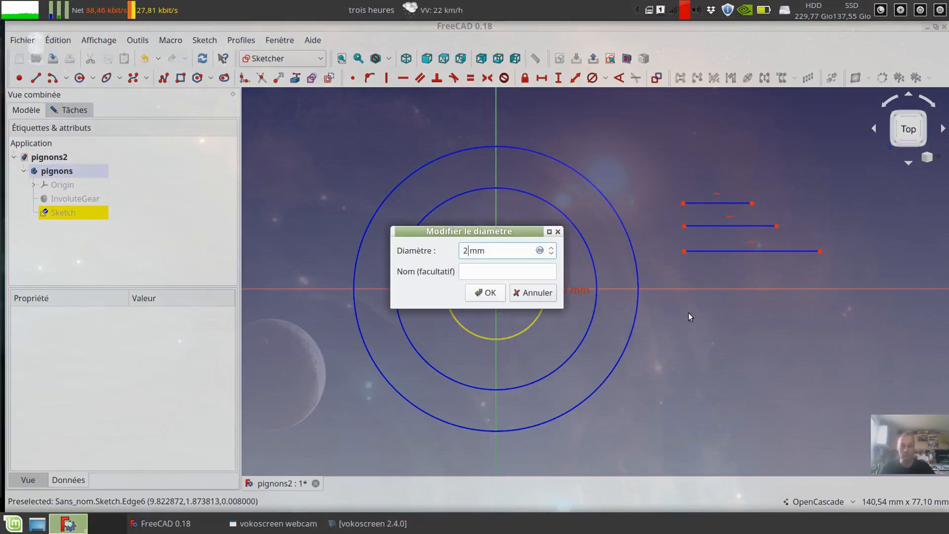
{"action": "left_click", "coordinate": [535, 276]}
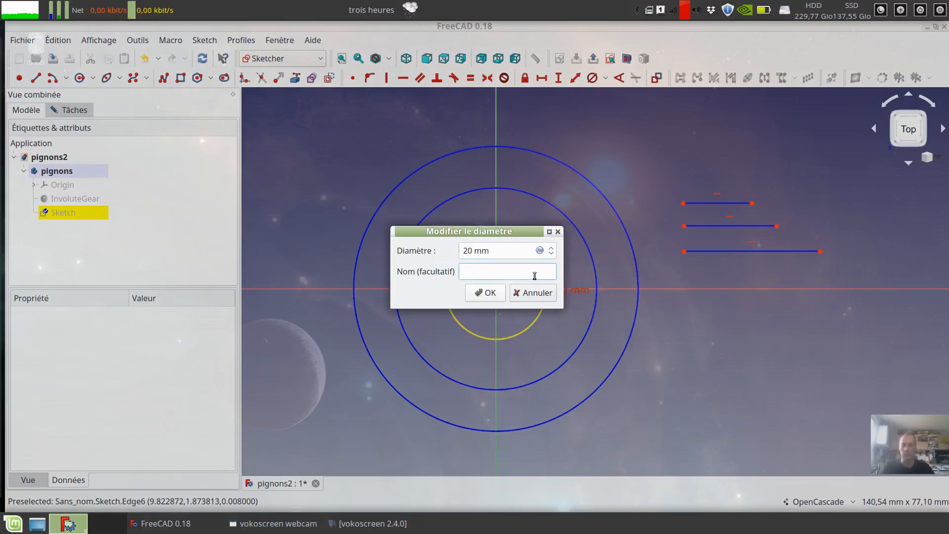
{"action": "type", "text": "d"}
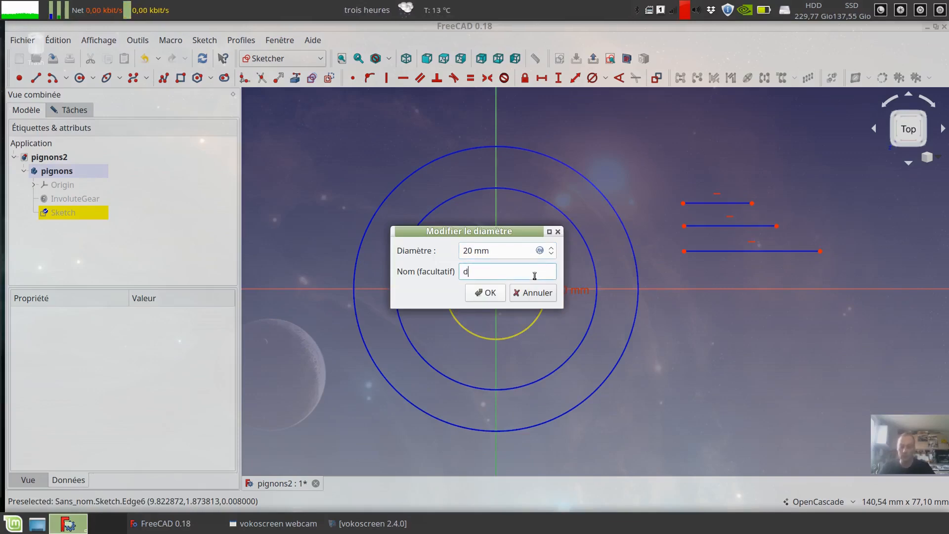
{"action": "type", "text": "iam_troue1"}
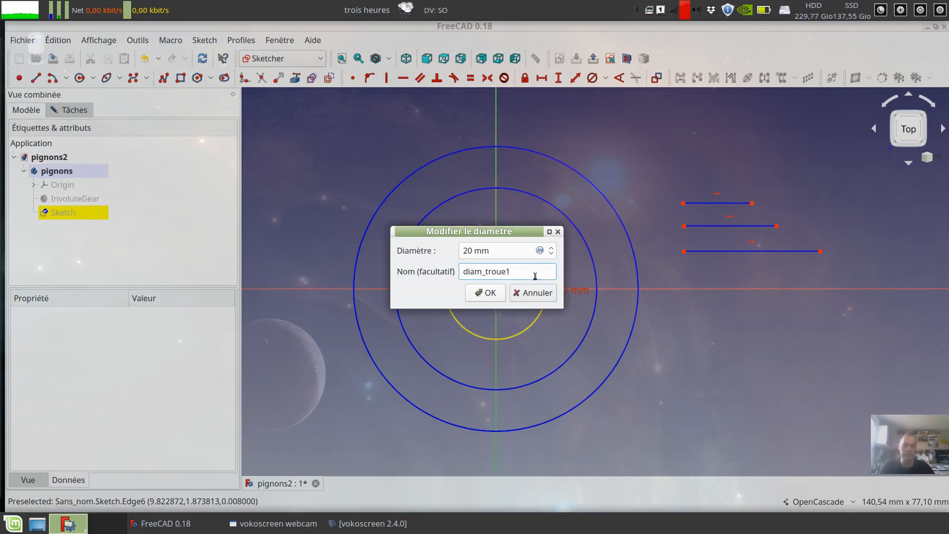
{"action": "left_click", "coordinate": [505, 293]}
Step: Constrain the middle circle's diameter to 40 mm and name the constraint diam_troue2
{"action": "left_click", "coordinate": [595, 272]}
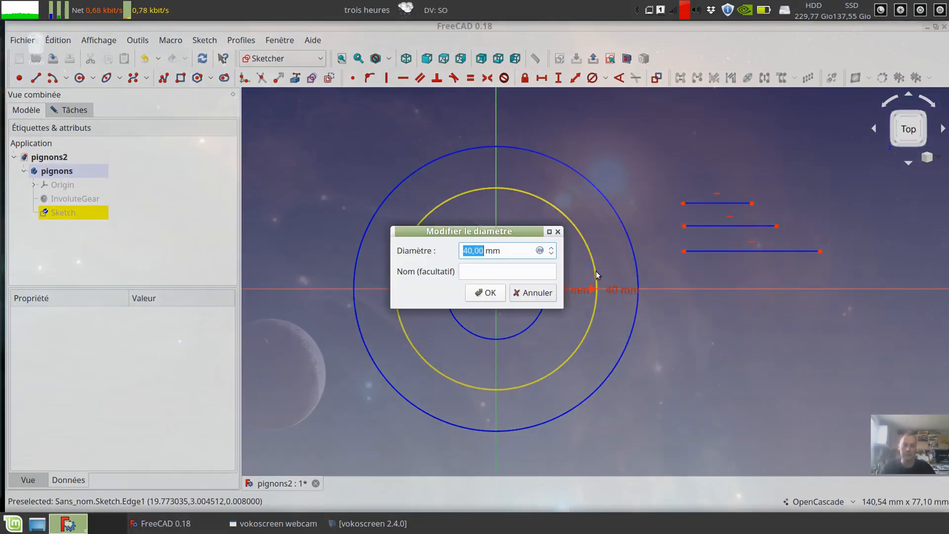
{"action": "key", "text": "Tab"}
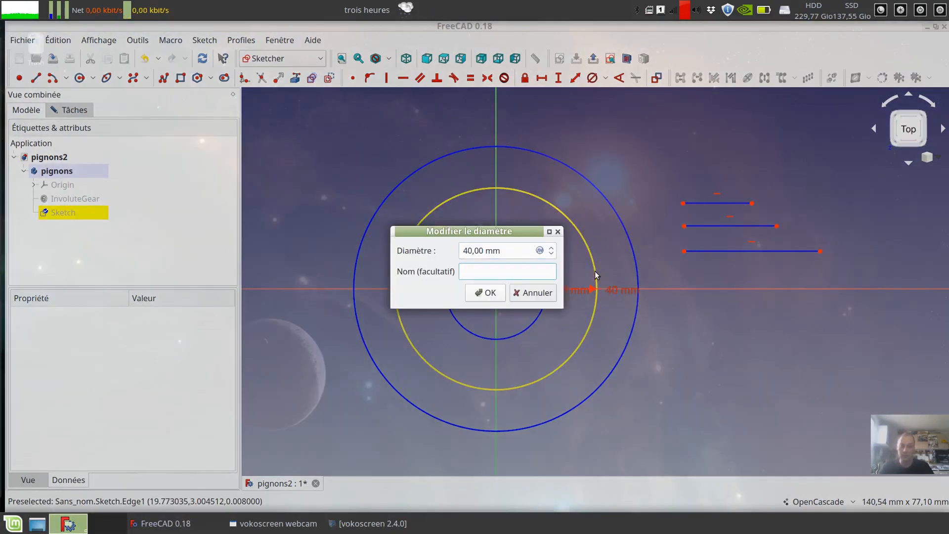
{"action": "type", "text": "diam_troue2"}
{"action": "key", "text": "Return"}
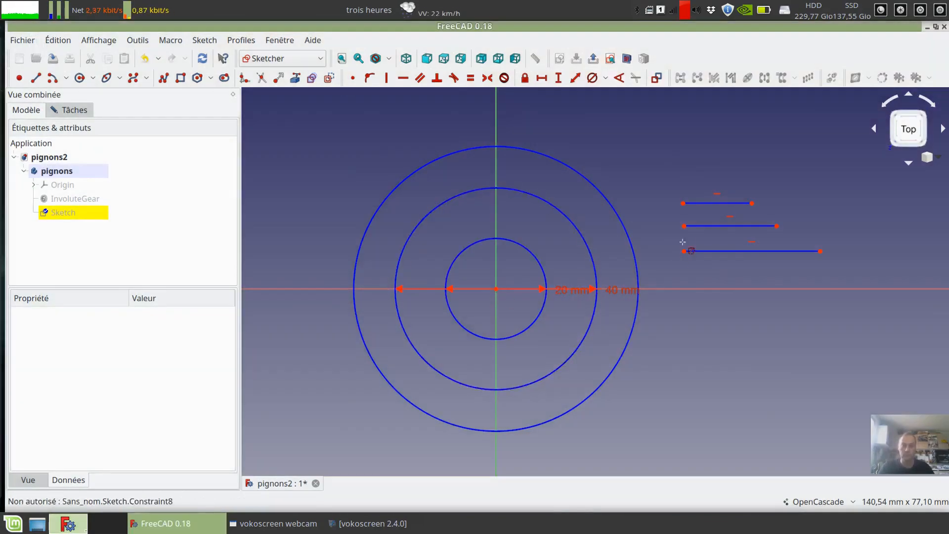
Step: Constrain the outermost circle's diameter to 45 mm and name the constraint diam_surep
{"action": "left_click", "coordinate": [627, 231]}
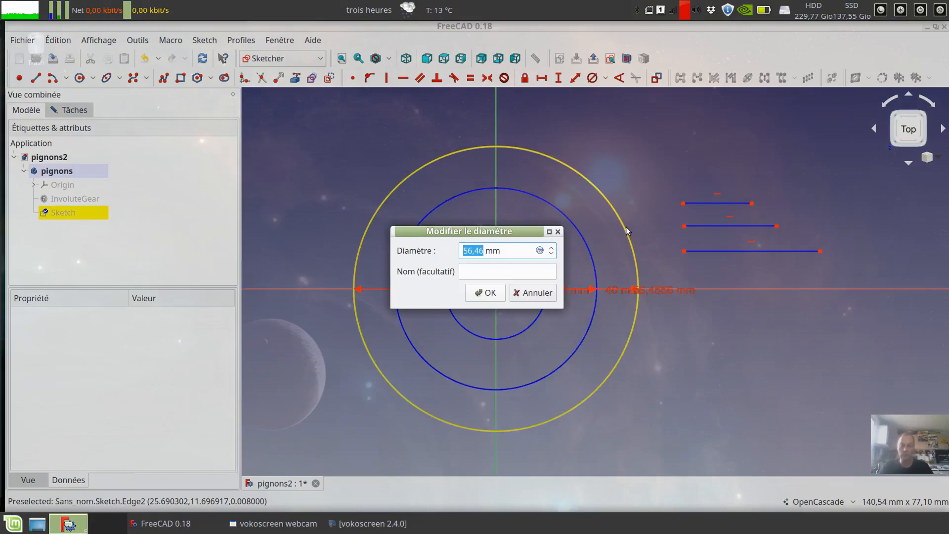
{"action": "type", "text": "4"}
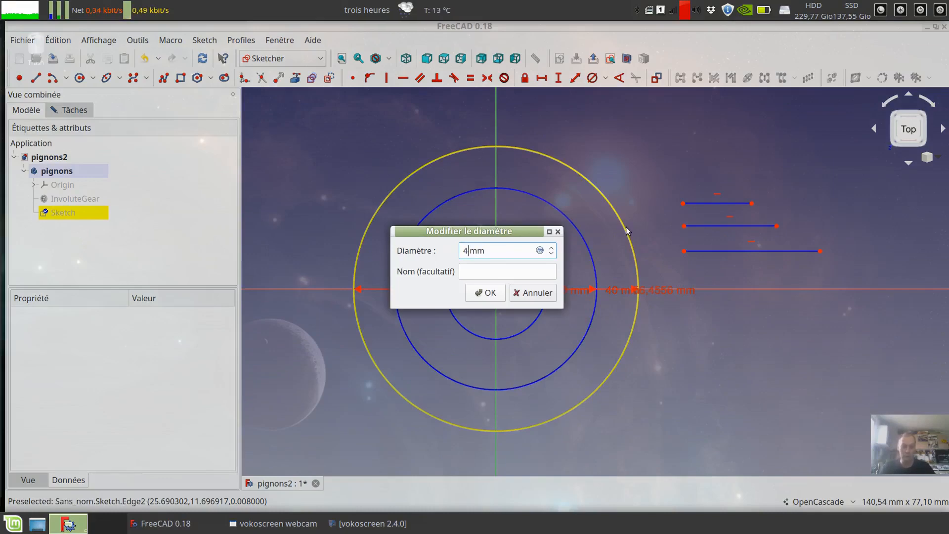
{"action": "type", "text": "5"}
{"action": "key", "text": "Tab"}
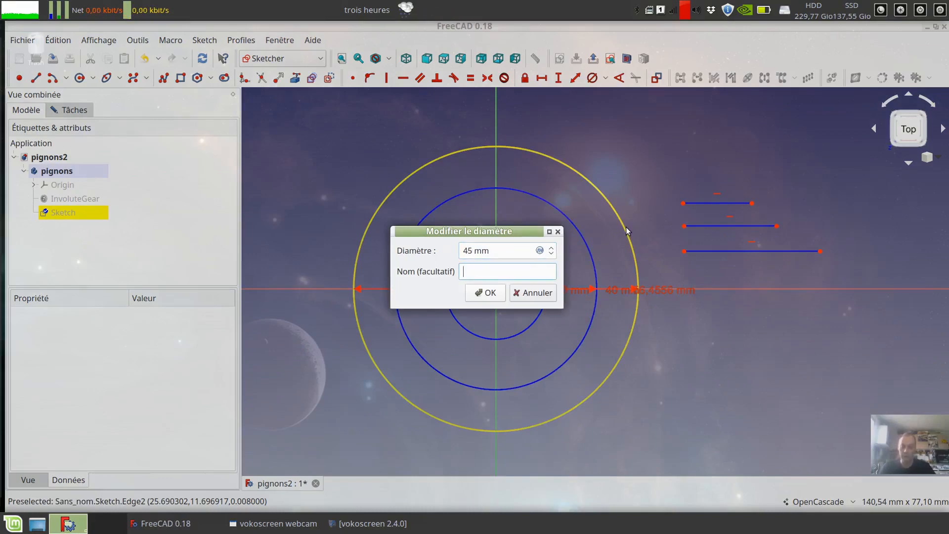
{"action": "type", "text": "diam_surep"}
{"action": "left_click", "coordinate": [485, 294]}
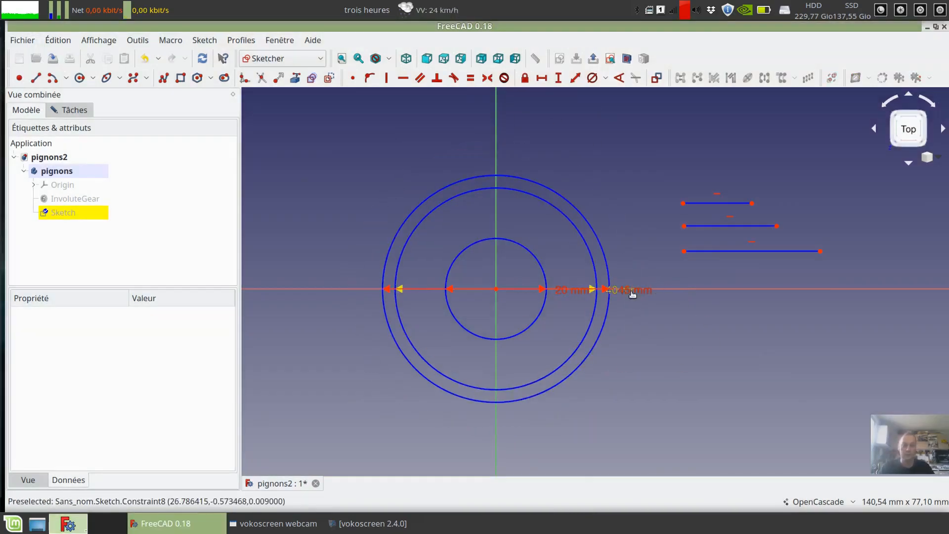
Step: Reposition the diameter labels of the three circles so that they are spread apart and do not overlap
{"action": "left_click_drag", "start_coordinate": [633, 293], "coordinate": [631, 339]}
{"action": "left_click_drag", "start_coordinate": [639, 291], "coordinate": [632, 244]}
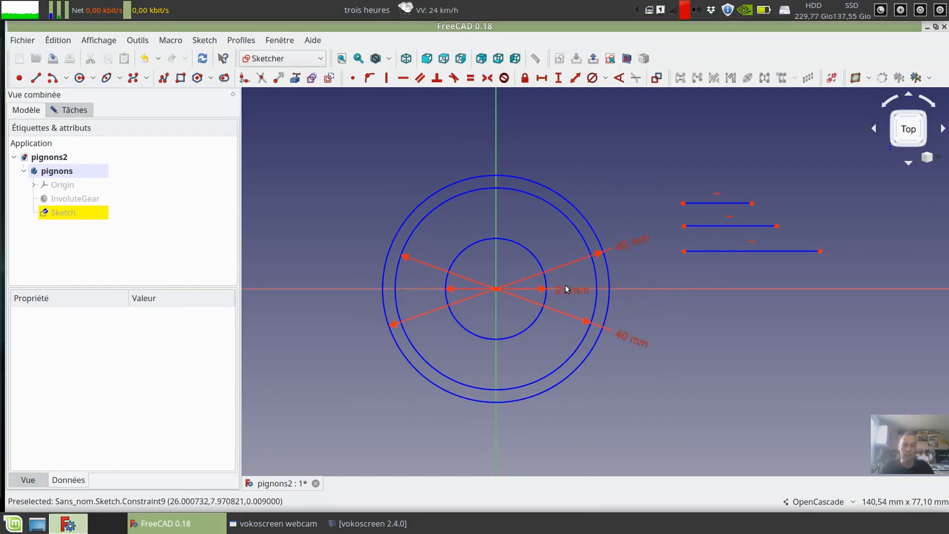
{"action": "left_click_drag", "start_coordinate": [566, 289], "coordinate": [540, 222]}
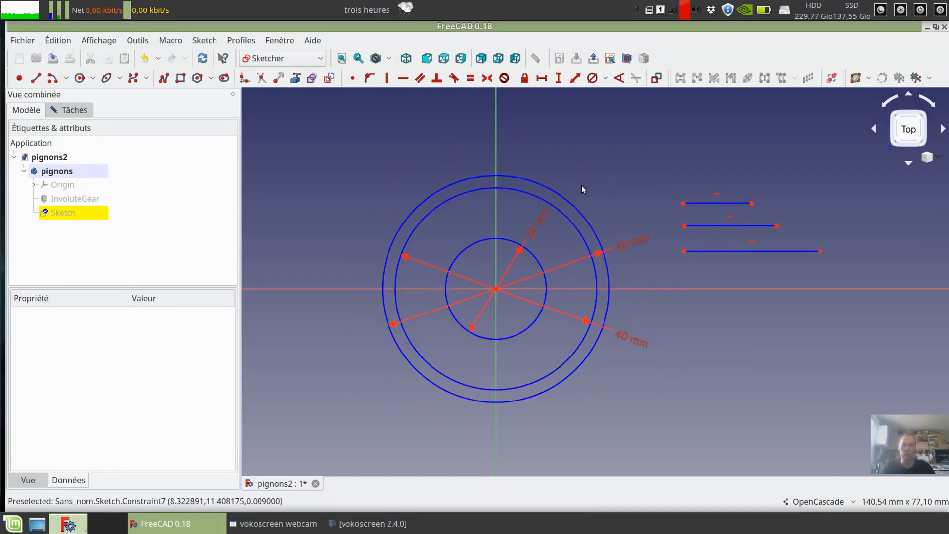
{"action": "middle_click_drag", "start_coordinate": [582, 186], "coordinate": [588, 181]}
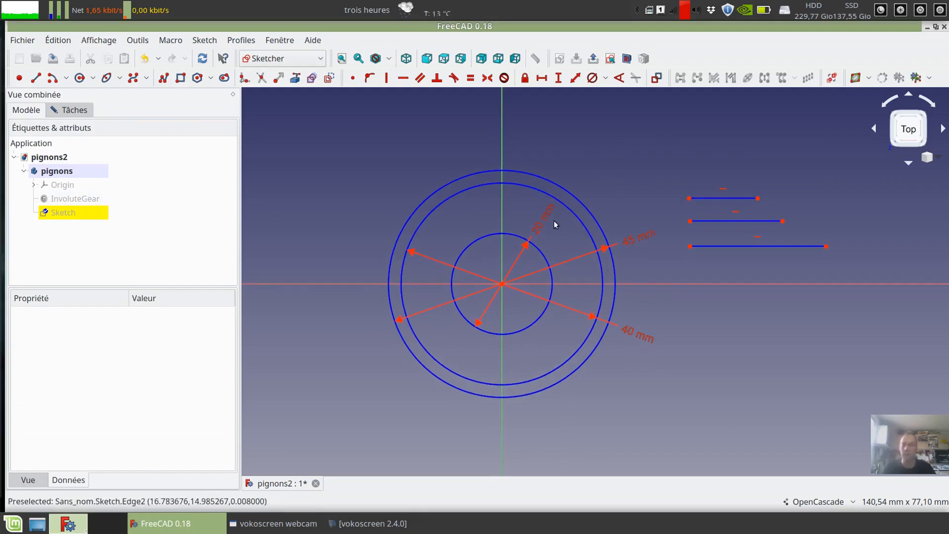
{"action": "middle_click_drag", "start_coordinate": [619, 188], "coordinate": [622, 198]}
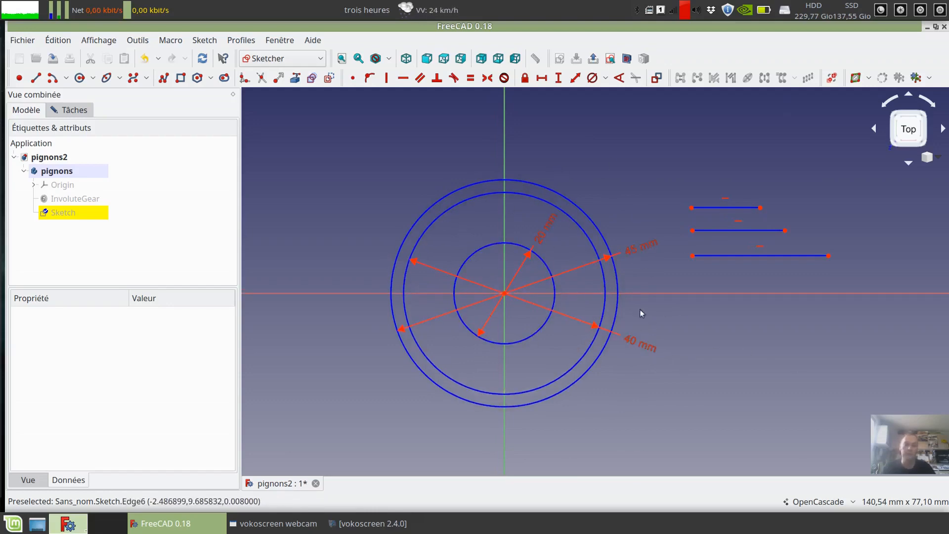
{"action": "left_click_drag", "start_coordinate": [650, 343], "coordinate": [731, 334]}
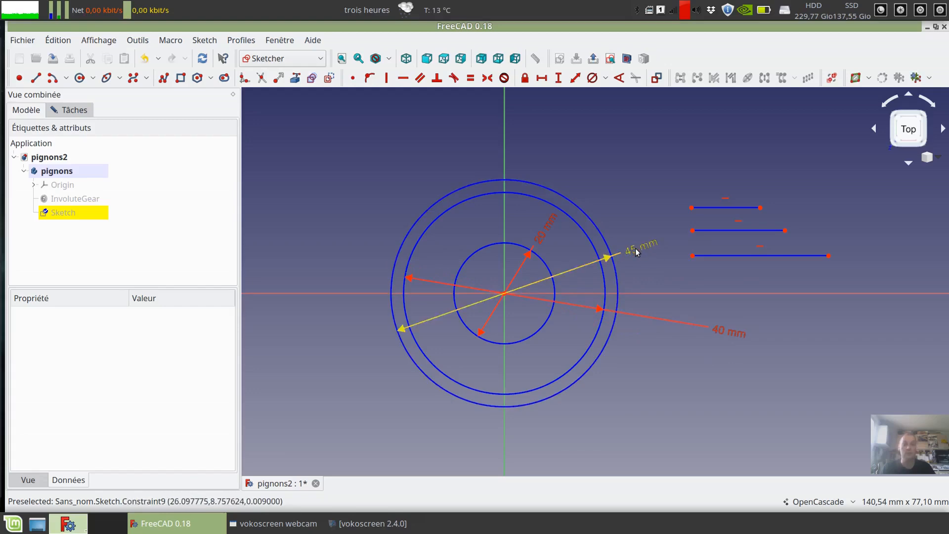
{"action": "left_click_drag", "start_coordinate": [637, 252], "coordinate": [700, 290]}
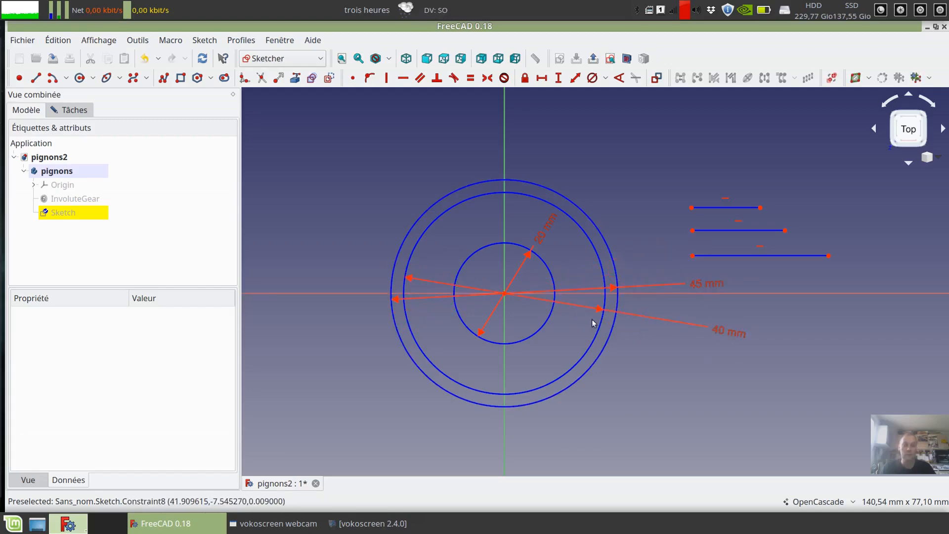
Step: Enter the formula Constraints.diam_troue2 + 10mm for the outermost circle's diameter constraint diam_surep
{"action": "double_click", "coordinate": [697, 286]}
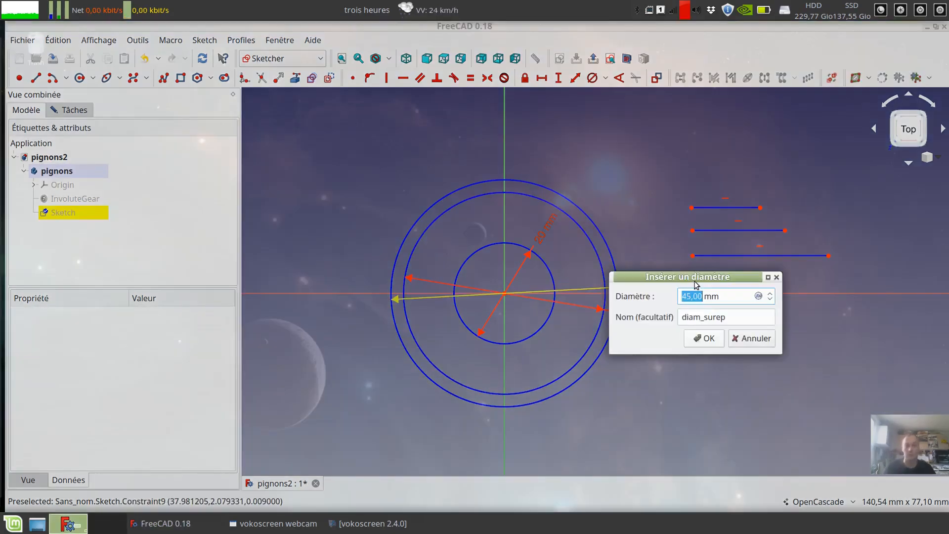
{"action": "left_click", "coordinate": [758, 297]}
{"action": "type", "text": "c"}
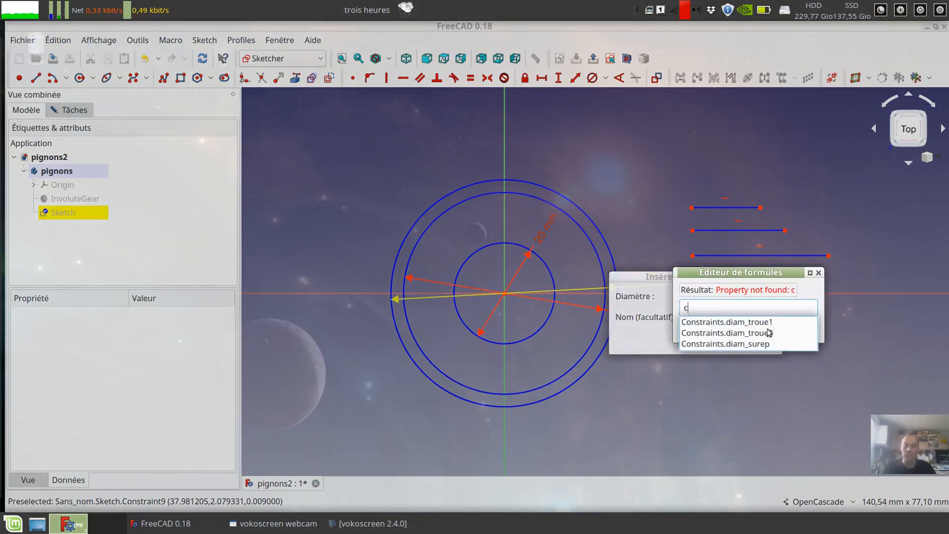
{"action": "left_click", "coordinate": [768, 335]}
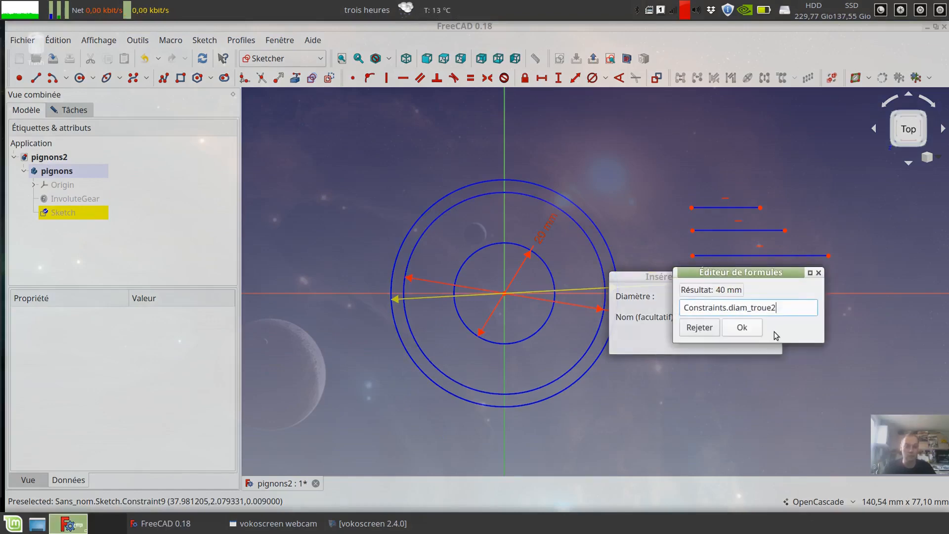
{"action": "type", "text": "+"}
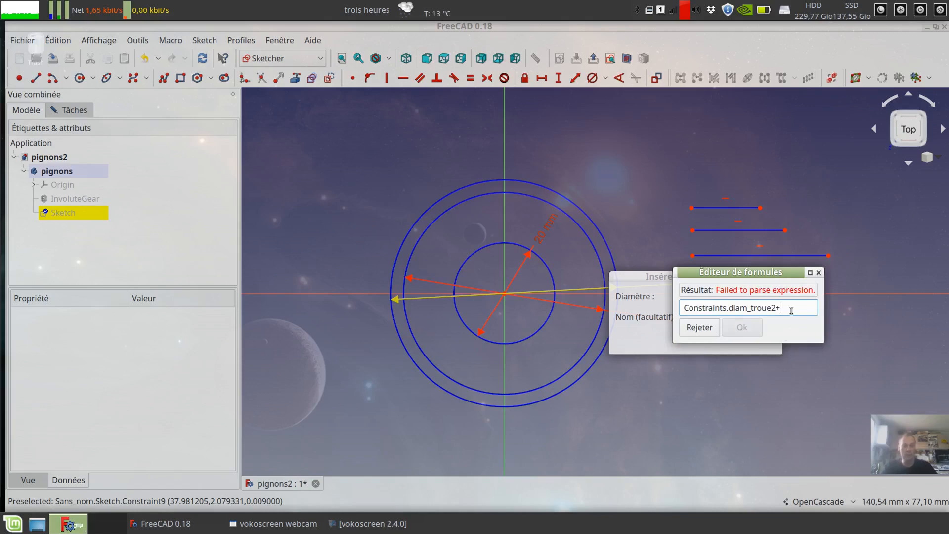
{"action": "type", "text": " 10mm"}
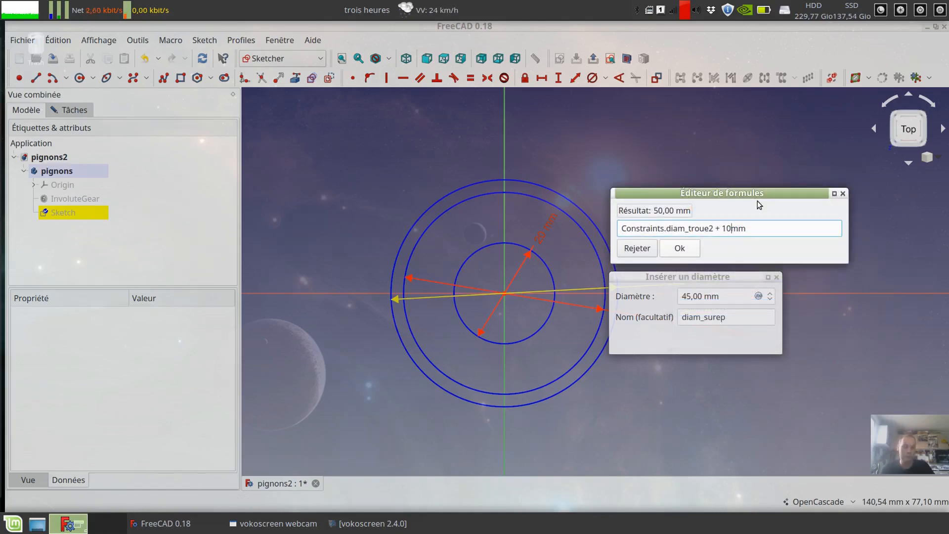
Step: Try cm, m and nm as the unit of the 10 added in the diam_surep formula, and restore mm
{"action": "key", "text": "Left"}
{"action": "key", "text": "BackSpace"}
{"action": "type", "text": "c"}
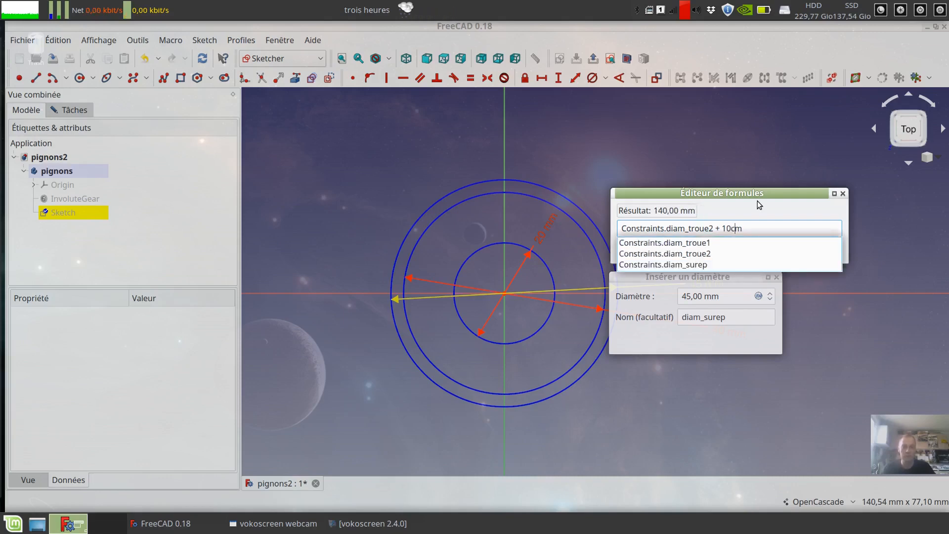
{"action": "key", "text": "BackSpace"}
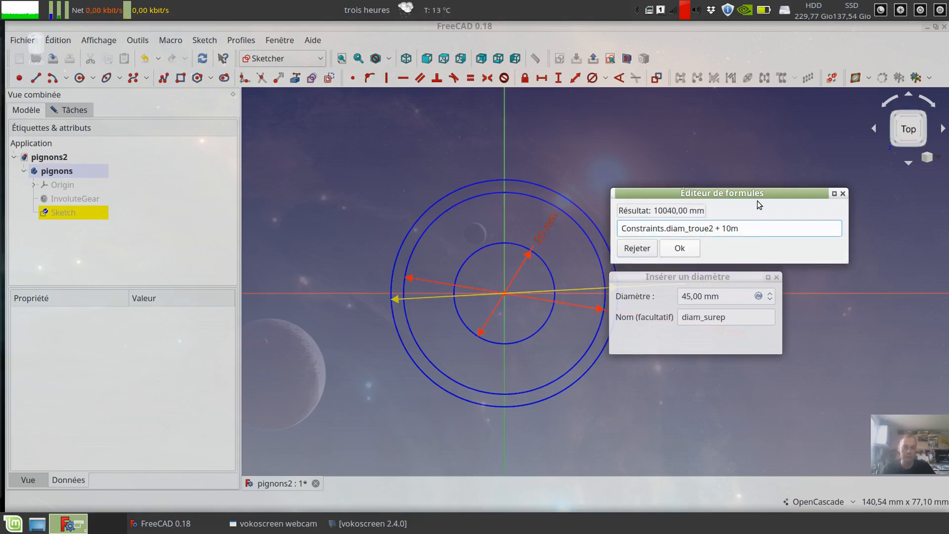
{"action": "type", "text": "m"}
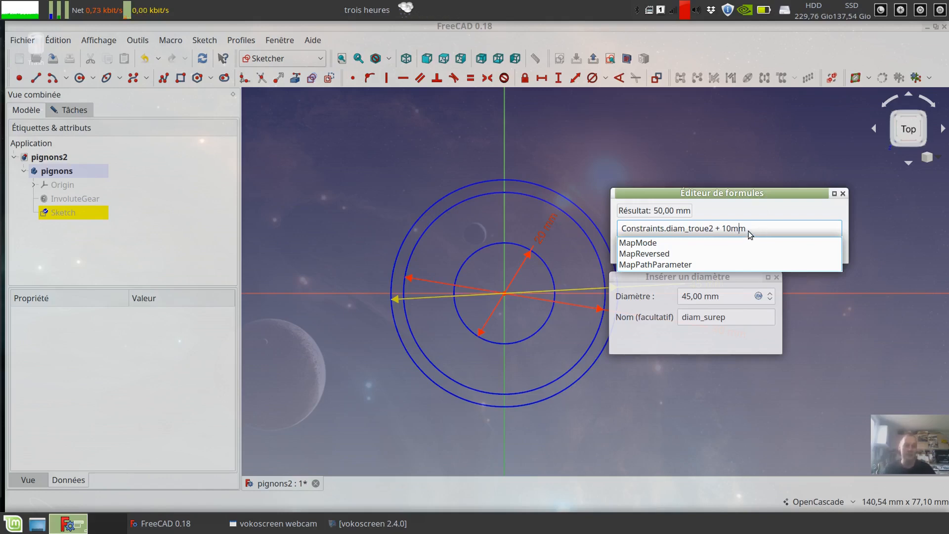
{"action": "key", "text": "BackSpace"}
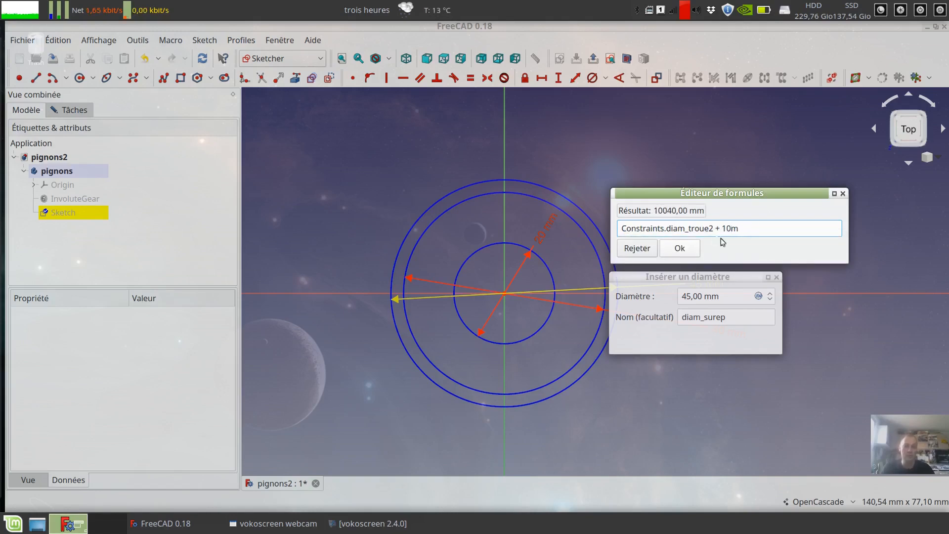
{"action": "key", "text": "Left"}
{"action": "type", "text": "c"}
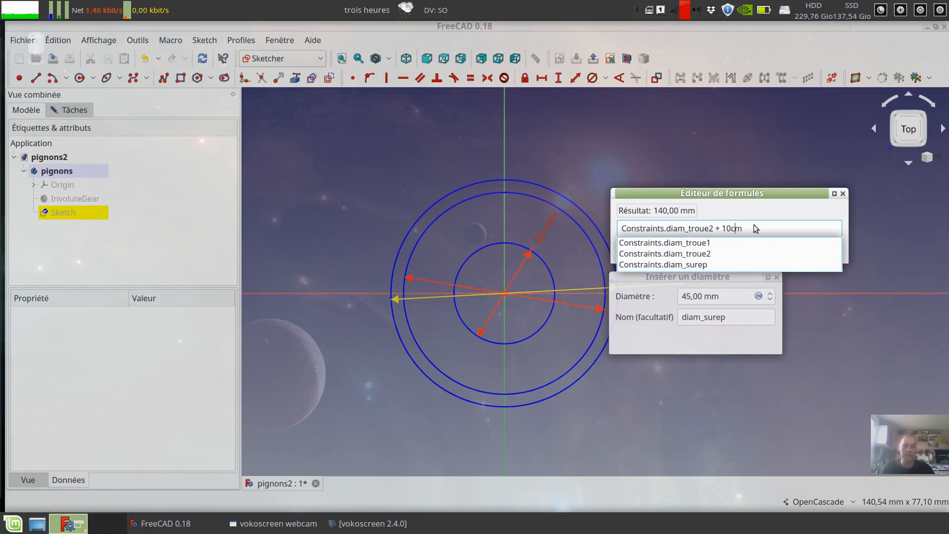
{"action": "key", "text": "BackSpace"}
{"action": "type", "text": "n"}
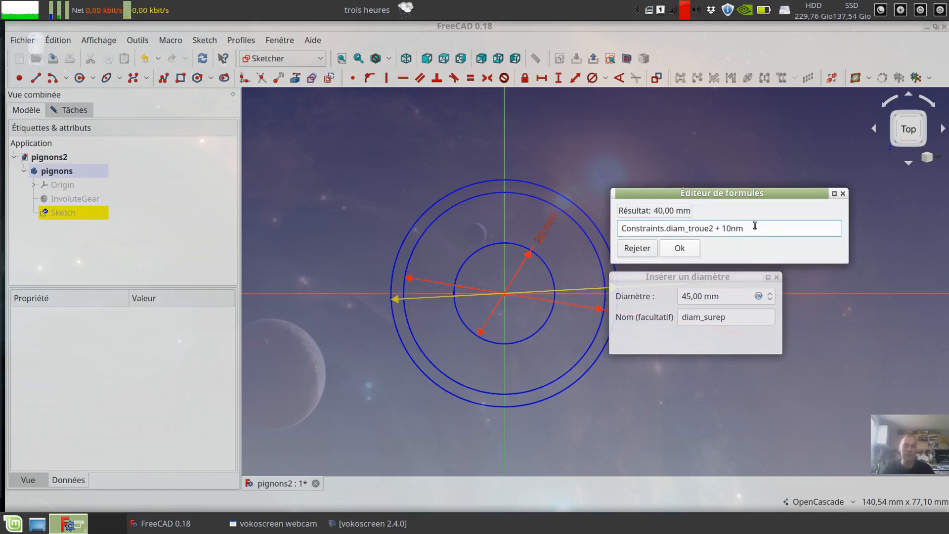
{"action": "key", "text": "BackSpace"}
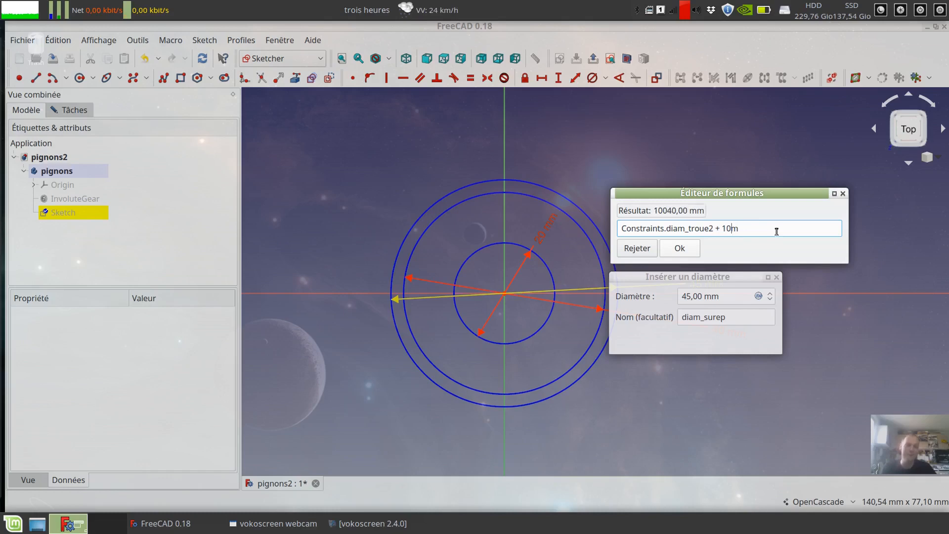
{"action": "type", "text": "m"}
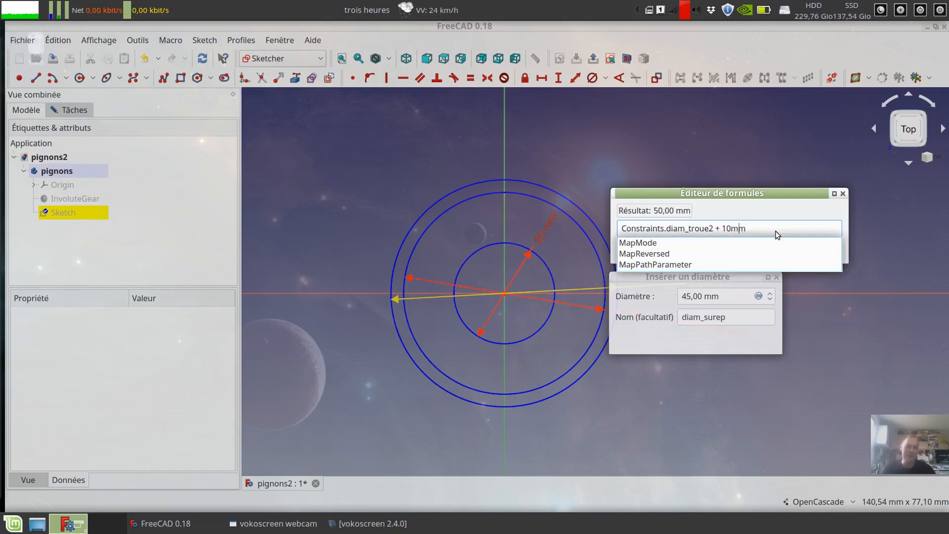
Step: Apply the formula to the outermost circle's diameter and move its label to the upper right of the circles
{"action": "left_click", "coordinate": [770, 192]}
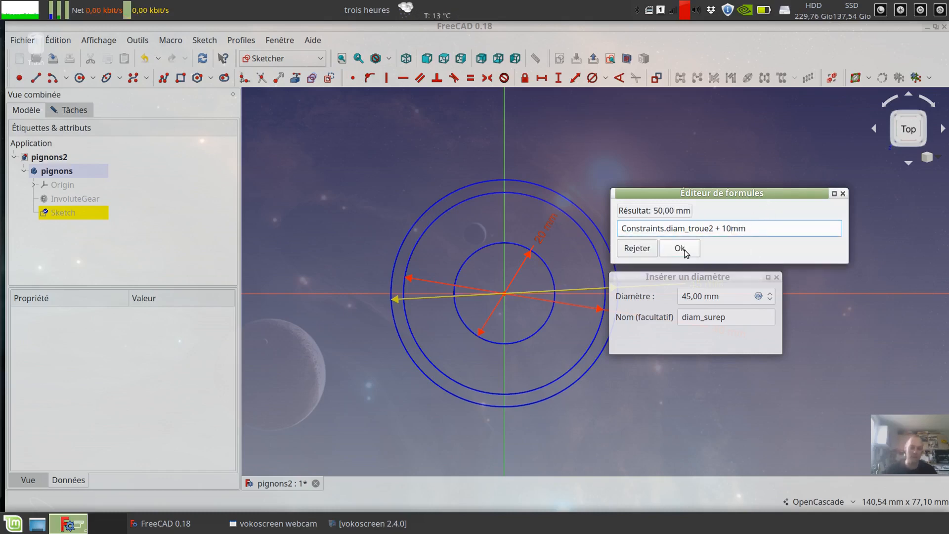
{"action": "key", "text": "Return"}
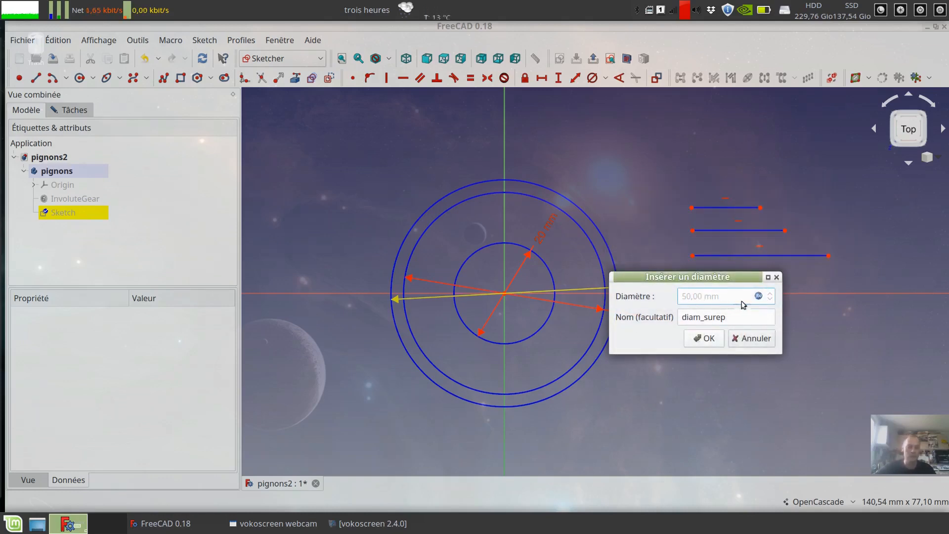
{"action": "left_click_drag", "start_coordinate": [690, 277], "coordinate": [750, 312]}
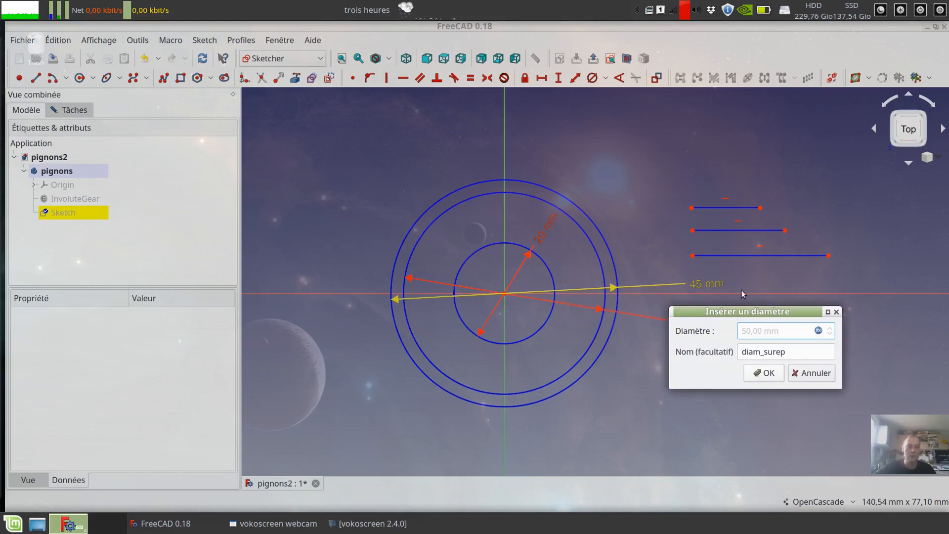
{"action": "left_click_drag", "start_coordinate": [737, 312], "coordinate": [688, 365]}
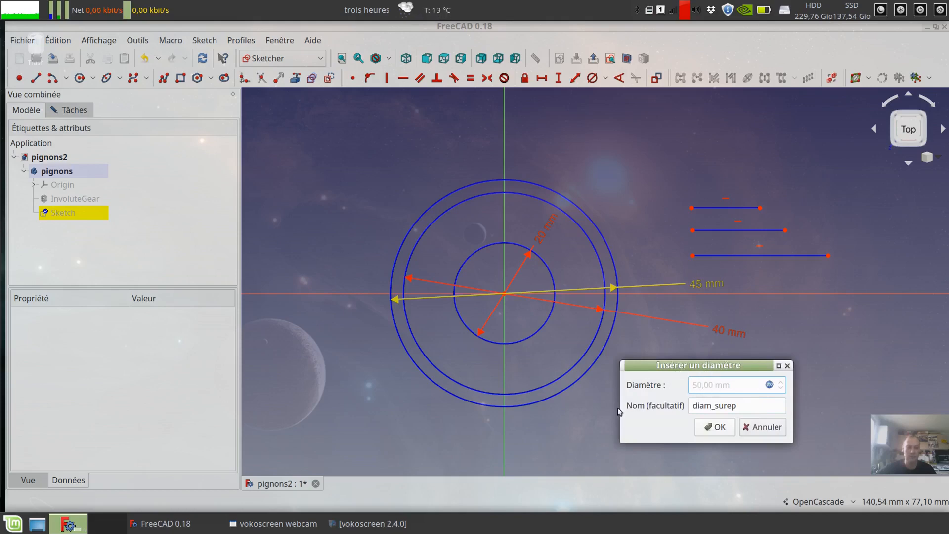
{"action": "left_click", "coordinate": [726, 433]}
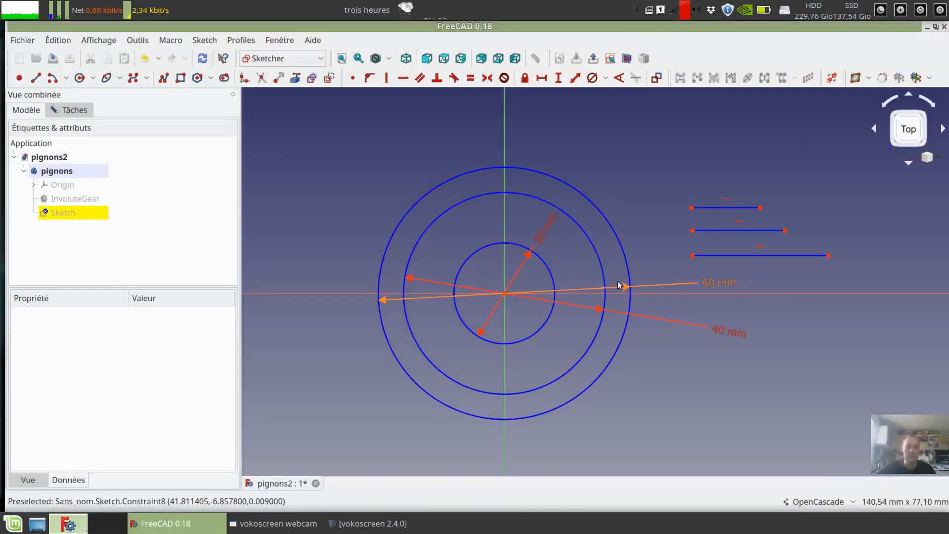
{"action": "left_click_drag", "start_coordinate": [707, 289], "coordinate": [642, 189]}
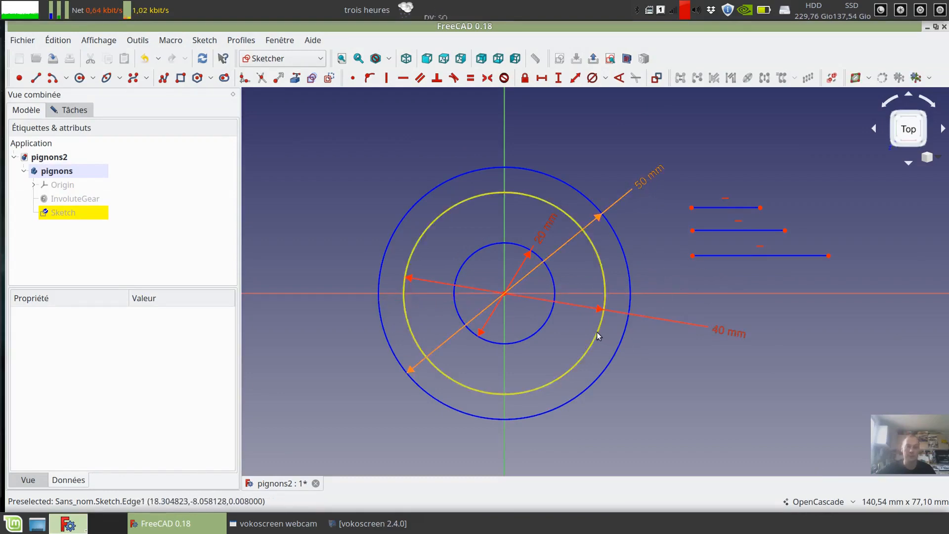
Step: Set the middle circle's diameter diam_troue2 to 45 mm
{"action": "double_click", "coordinate": [722, 330]}
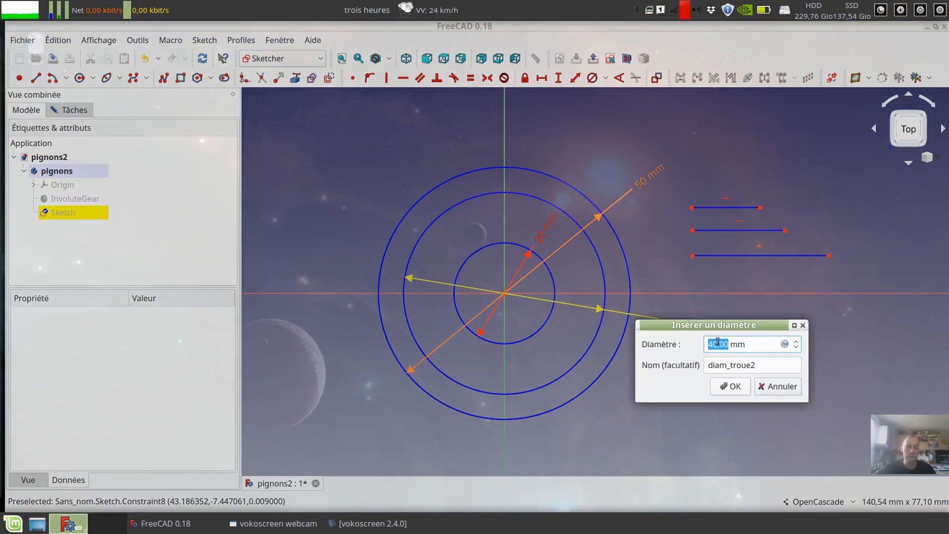
{"action": "left_click_drag", "start_coordinate": [719, 344], "coordinate": [714, 345]}
{"action": "type", "text": "5"}
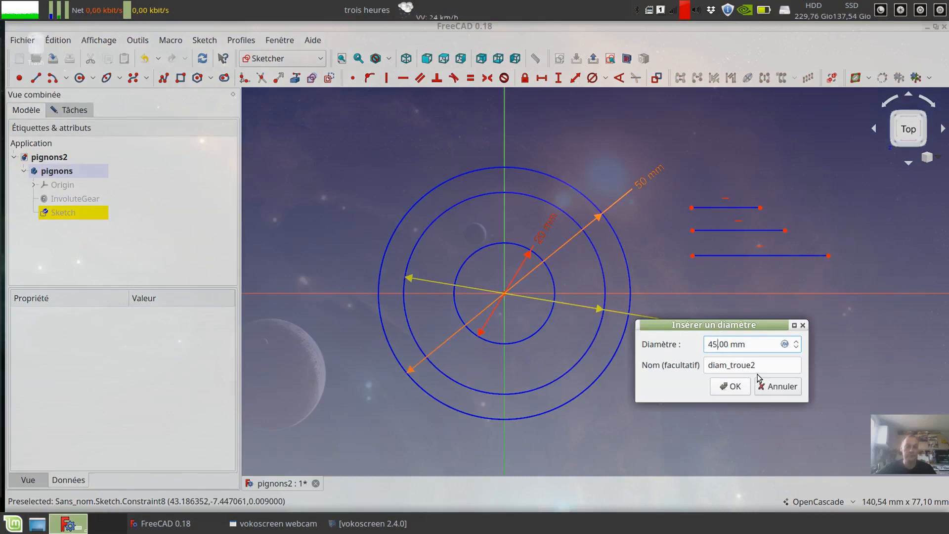
{"action": "left_click", "coordinate": [731, 386]}
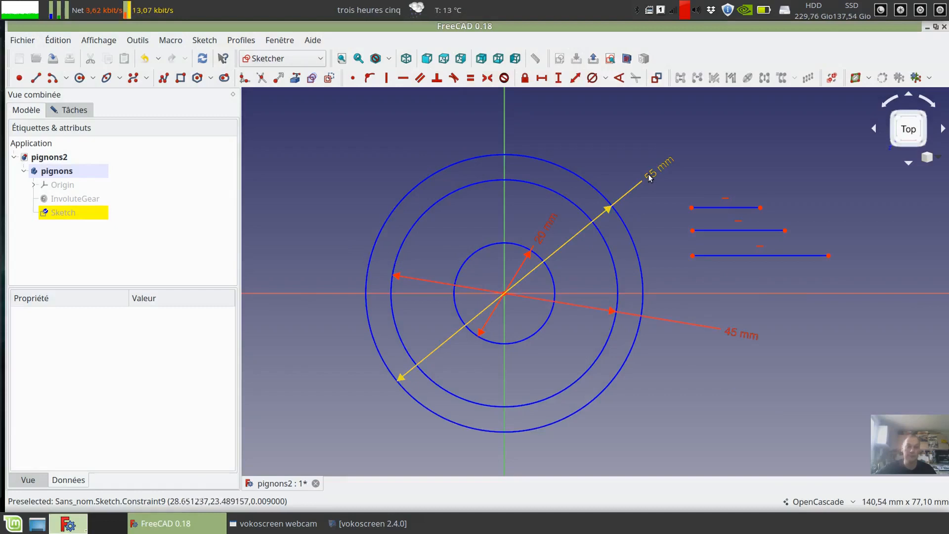
Step: Reposition the diameter labels of the outermost, middle and innermost circles outside the circles
{"action": "left_click_drag", "start_coordinate": [654, 176], "coordinate": [744, 276]}
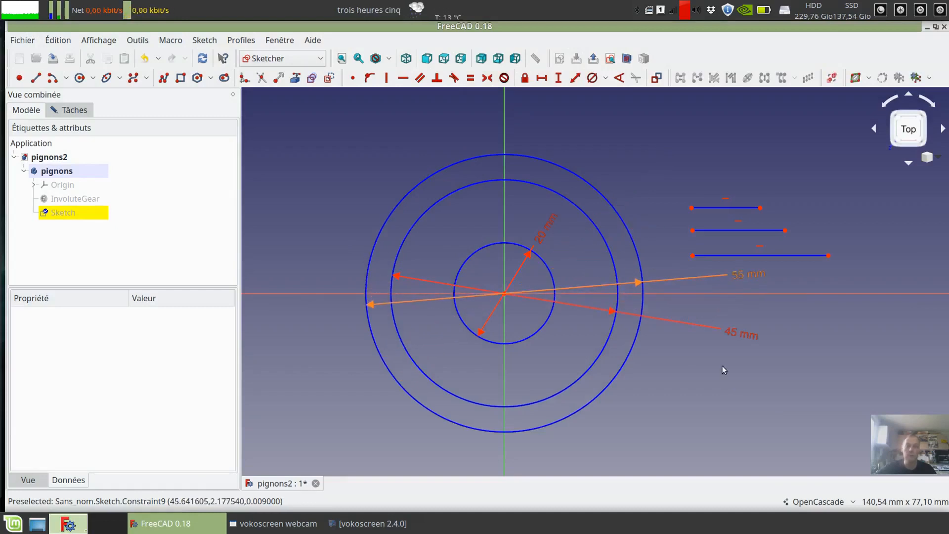
{"action": "left_click_drag", "start_coordinate": [734, 337], "coordinate": [681, 314]}
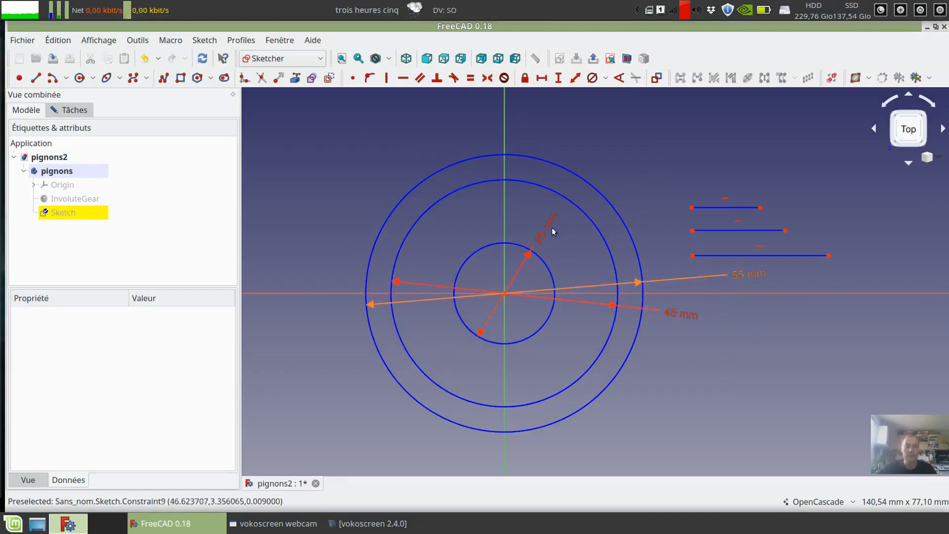
{"action": "left_click_drag", "start_coordinate": [552, 227], "coordinate": [614, 163]}
Step: Drive the innermost circle's diameter diam_troue1 with the formula Constraints.diam_troue2/2
{"action": "double_click", "coordinate": [716, 382]}
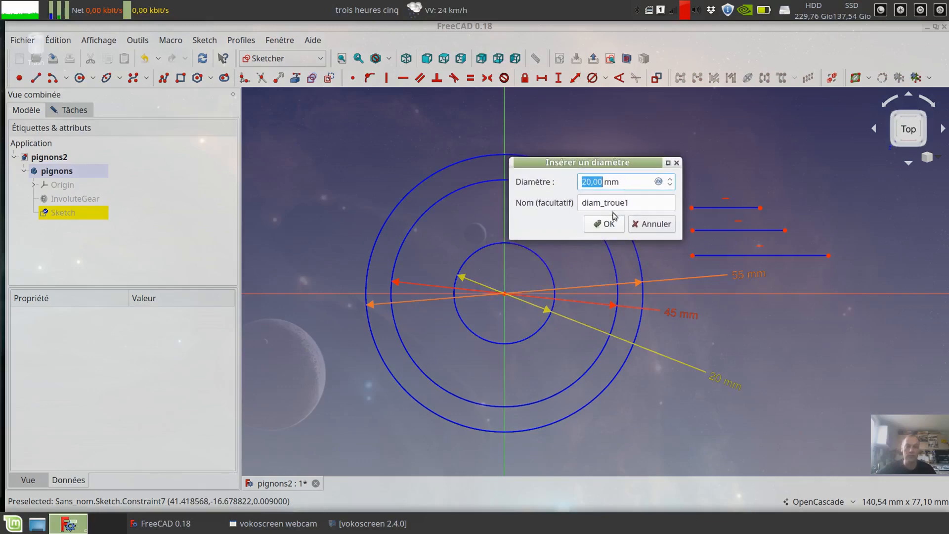
{"action": "left_click", "coordinate": [660, 182]}
{"action": "type", "text": "c"}
{"action": "left_click", "coordinate": [656, 217]}
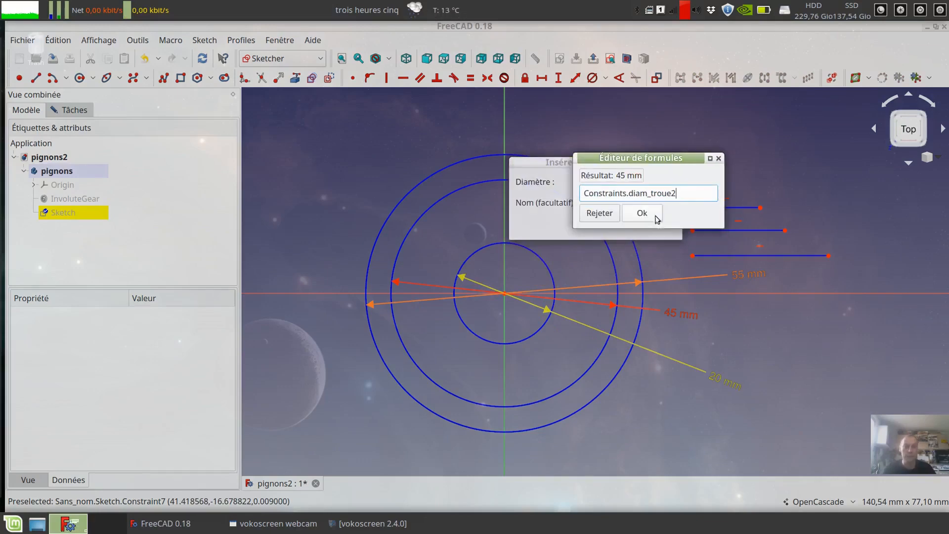
{"action": "key", "text": "BackSpace"}
{"action": "type", "text": "1"}
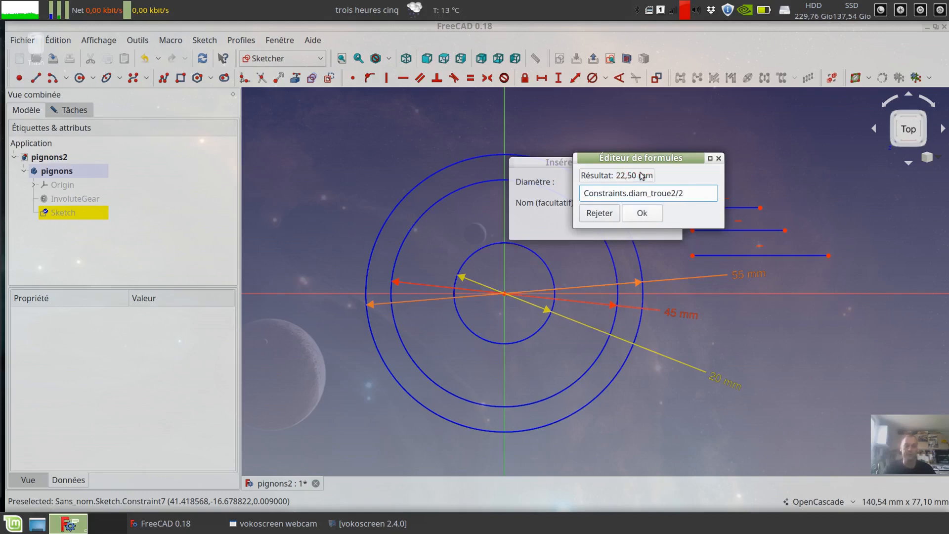
{"action": "left_click", "coordinate": [643, 213]}
{"action": "left_click", "coordinate": [604, 224]}
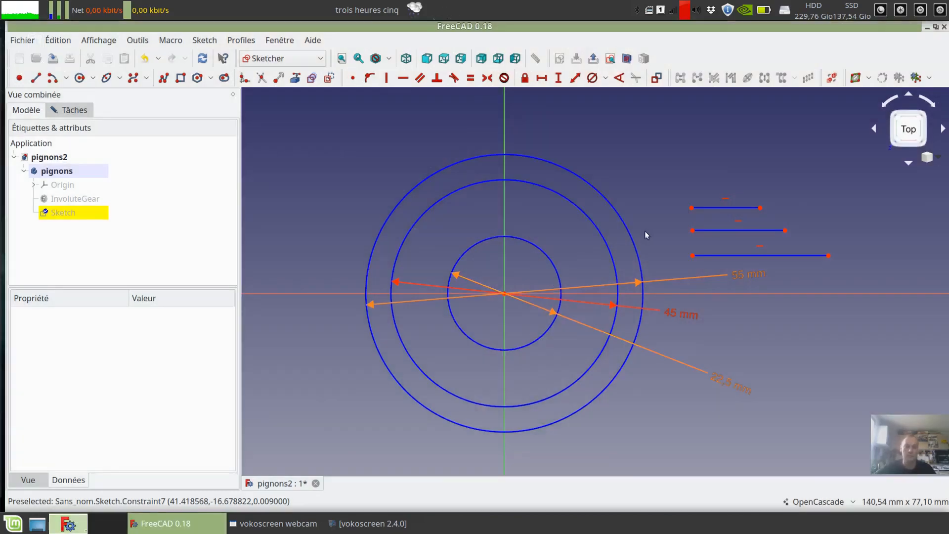
Step: Group the three circles' diameter labels one below another to the lower right of the circles, in line-of-sight order
{"action": "left_click_drag", "start_coordinate": [719, 380], "coordinate": [663, 161]}
{"action": "left_click_drag", "start_coordinate": [664, 311], "coordinate": [724, 328]}
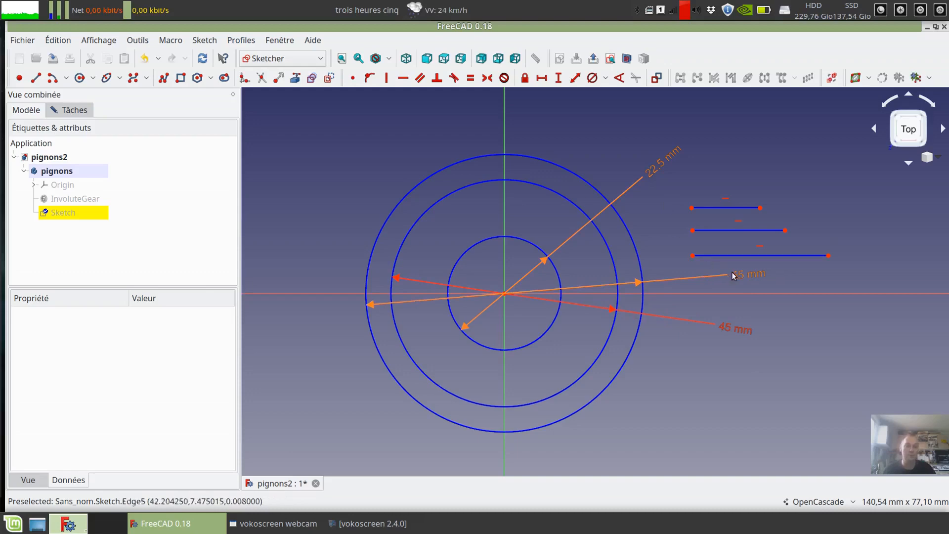
{"action": "left_click_drag", "start_coordinate": [735, 275], "coordinate": [737, 357]}
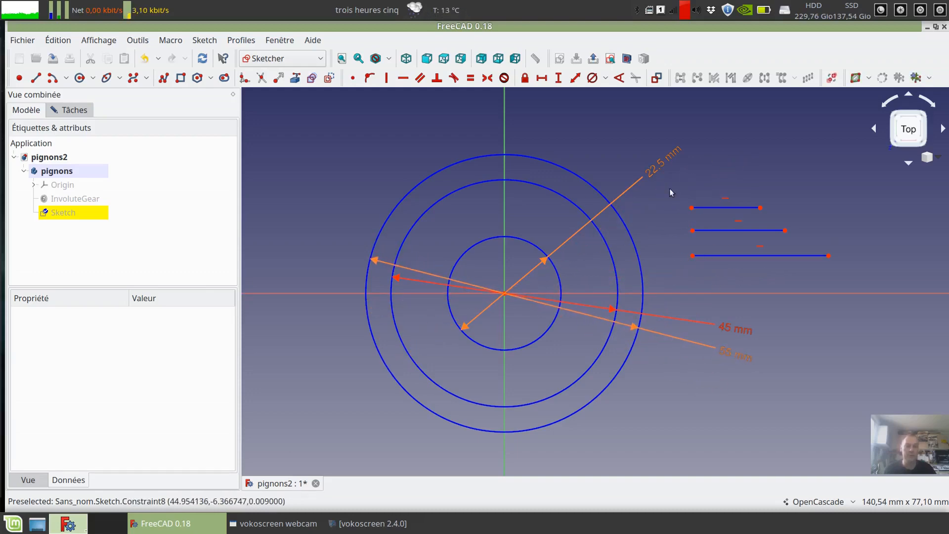
{"action": "left_click_drag", "start_coordinate": [653, 170], "coordinate": [725, 376]}
{"action": "left_click_drag", "start_coordinate": [722, 330], "coordinate": [740, 331]}
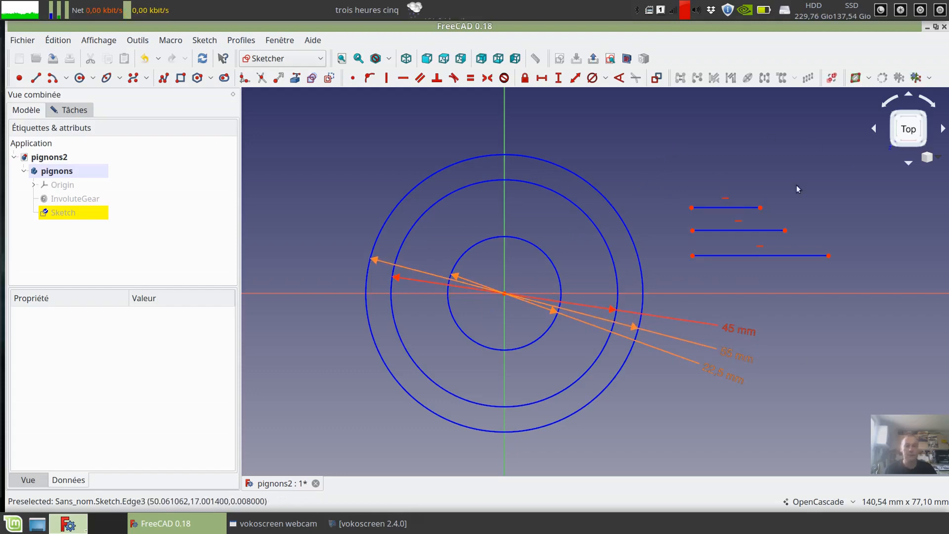
Step: Move the top reference line up and constrain its horizontal length to 2 mm, named epaisseur
{"action": "middle_click_drag", "start_coordinate": [797, 185], "coordinate": [743, 173]}
{"action": "left_click_drag", "start_coordinate": [676, 200], "coordinate": [631, 176]}
{"action": "left_click", "coordinate": [542, 78]}
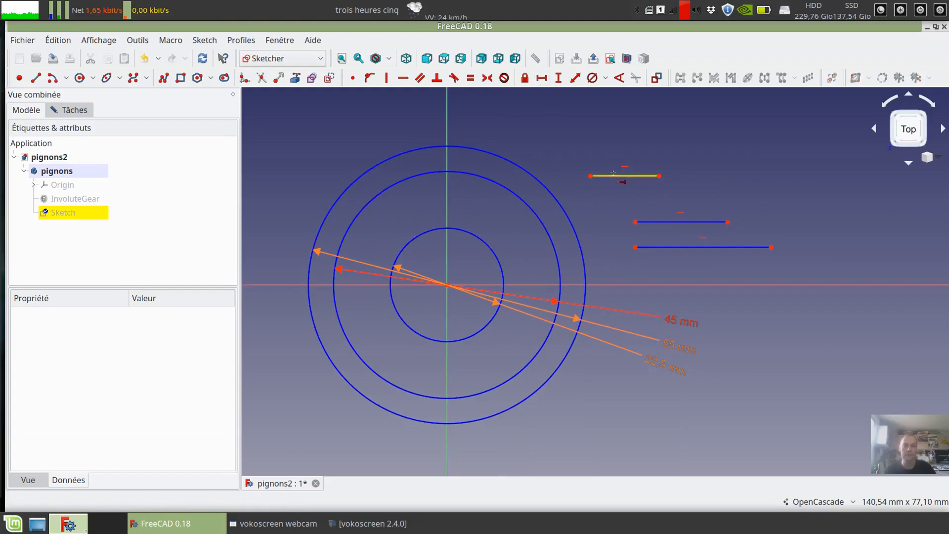
{"action": "left_click", "coordinate": [616, 176]}
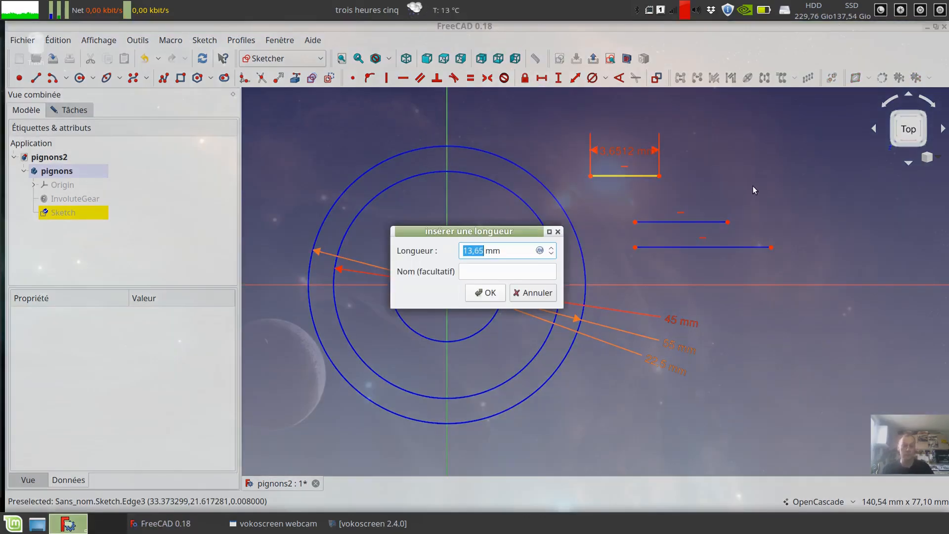
{"action": "type", "text": "2"}
{"action": "key", "text": "Tab"}
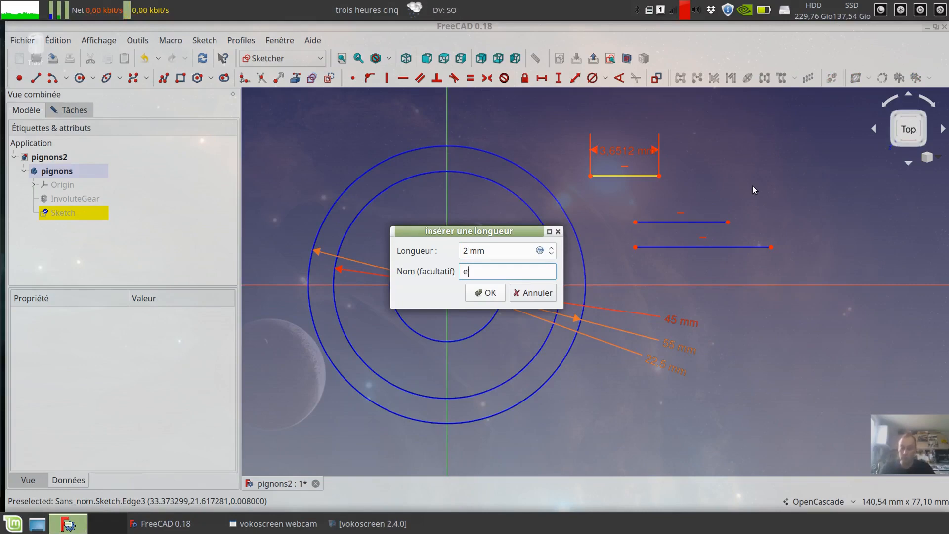
{"action": "type", "text": "epaisse"}
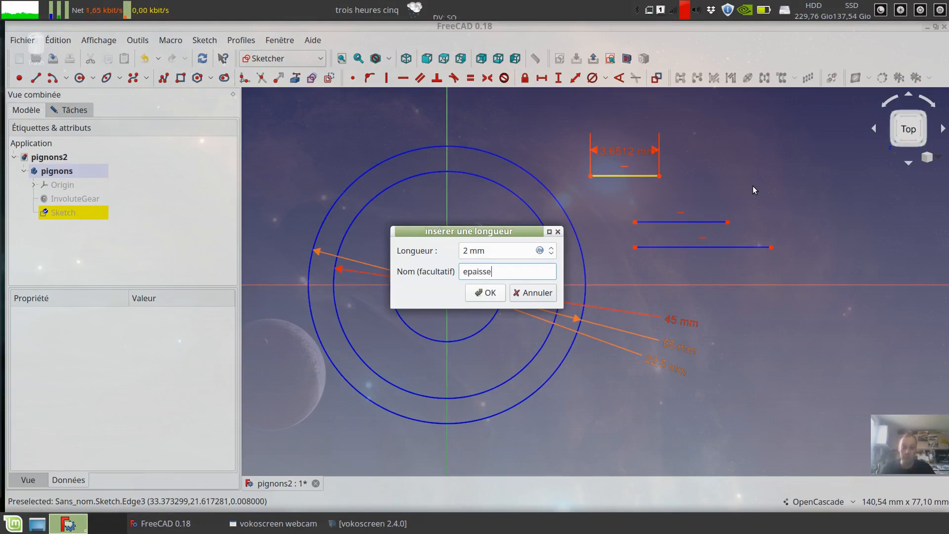
{"action": "type", "text": "ur"}
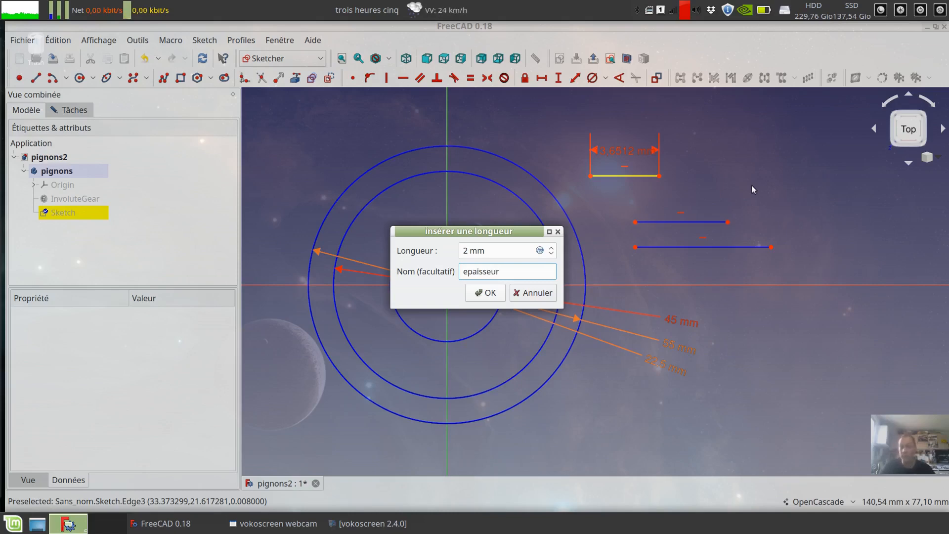
{"action": "left_click", "coordinate": [503, 295]}
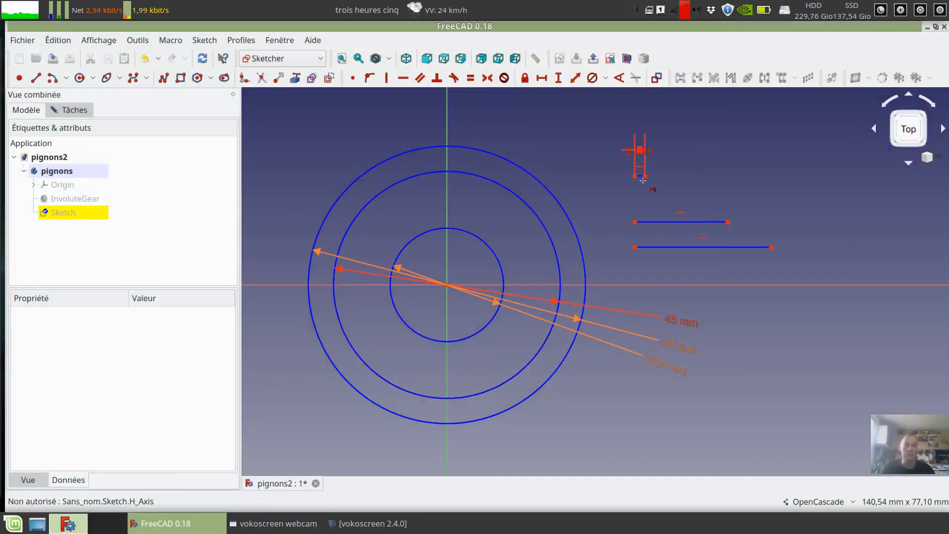
Step: Constrain the middle reference line's horizontal length to 10 mm, named profondeur_troue2, and realign it beneath the top line
{"action": "left_click", "coordinate": [674, 222]}
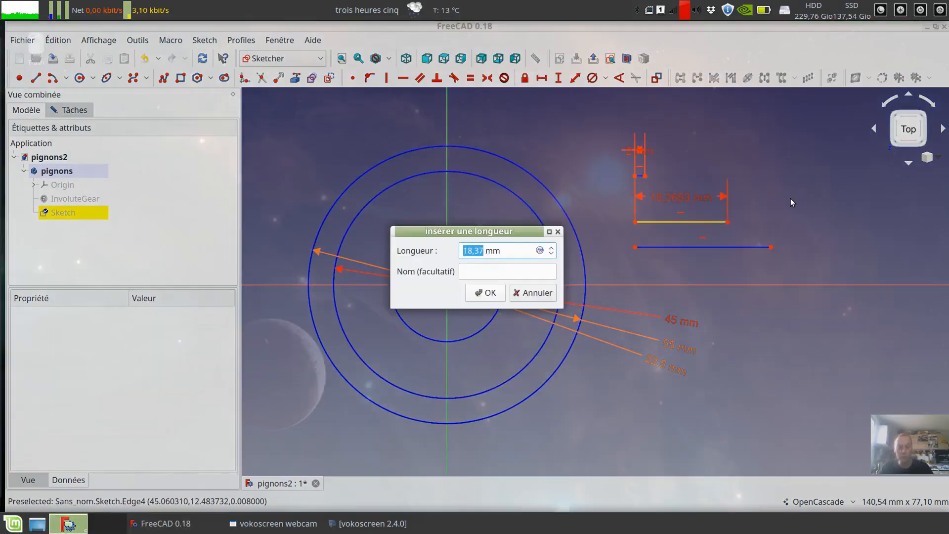
{"action": "type", "text": "10"}
{"action": "key", "text": "Tab"}
{"action": "type", "text": "pro"}
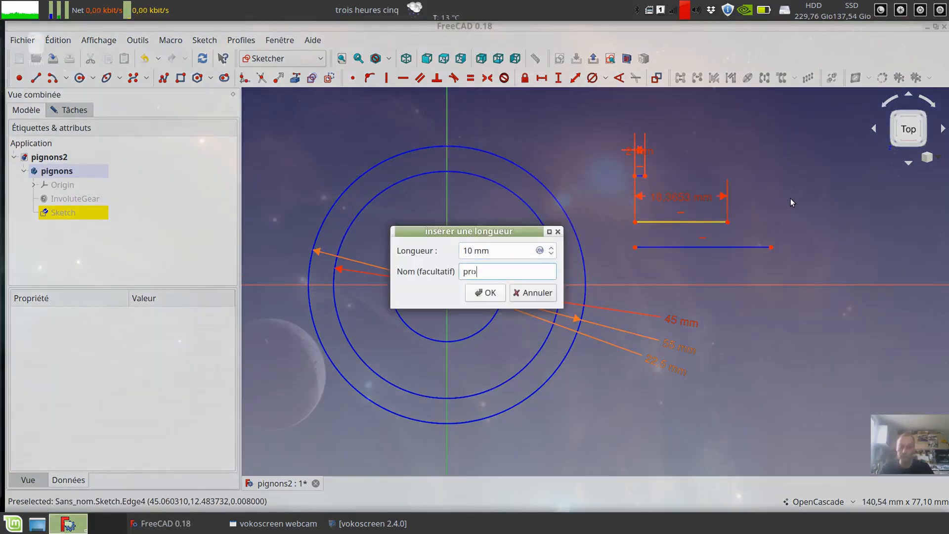
{"action": "type", "text": "fondeur_t"}
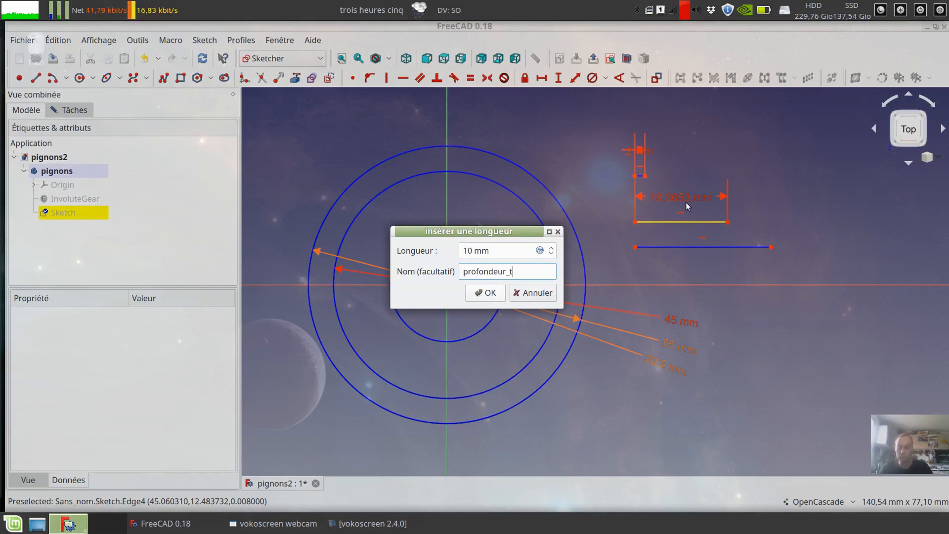
{"action": "type", "text": "rouc"}
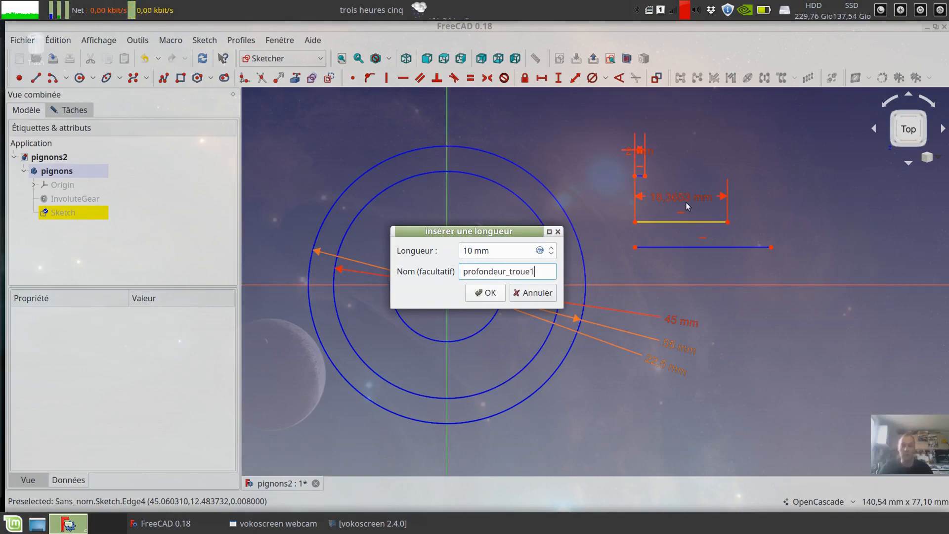
{"action": "key", "text": "BackSpace"}
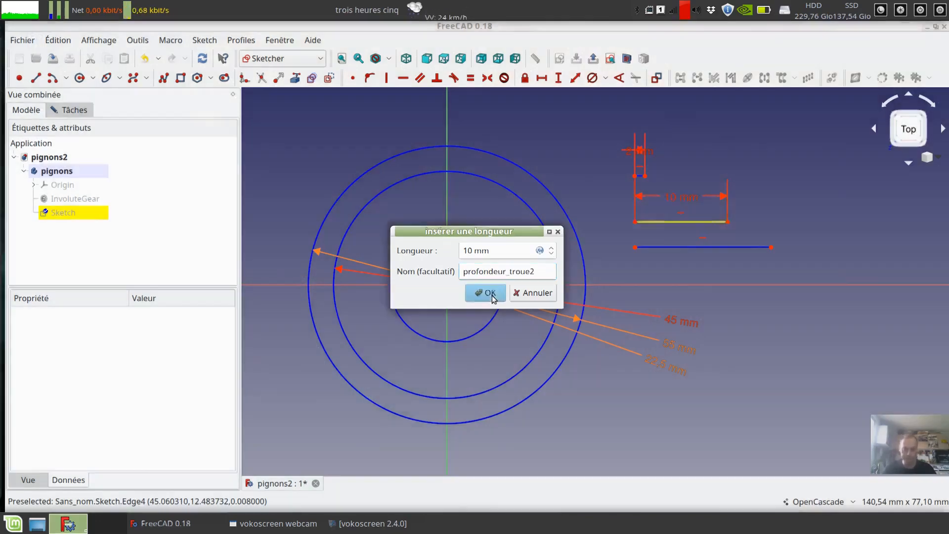
{"action": "left_click", "coordinate": [483, 293]}
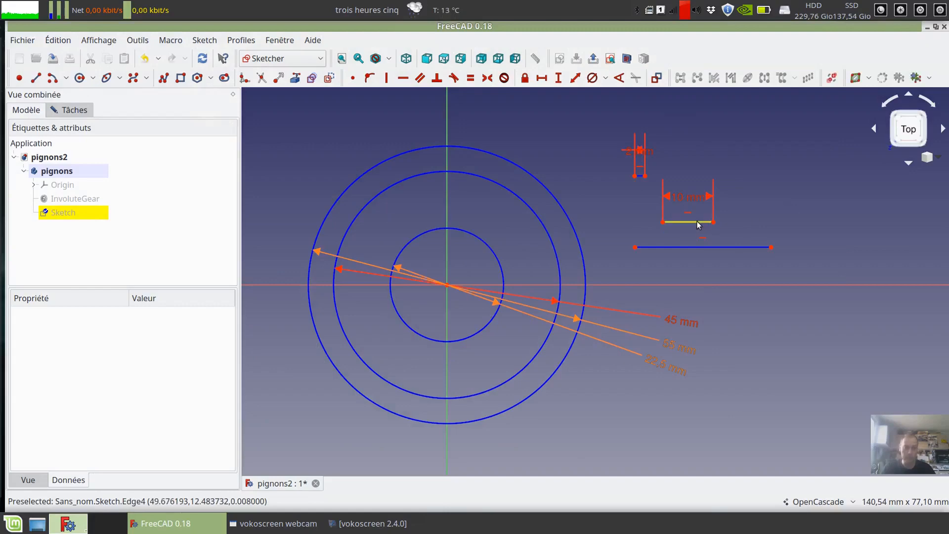
{"action": "left_click_drag", "start_coordinate": [696, 221], "coordinate": [670, 208]}
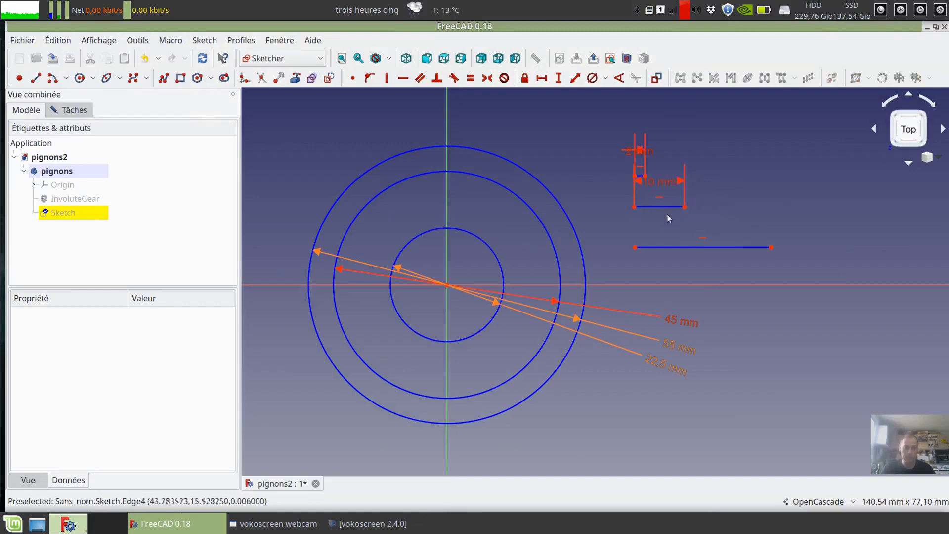
Step: Constrain the lowest reference line's horizontal length to 10 mm, named epaisseur_pignons
{"action": "left_click", "coordinate": [691, 248]}
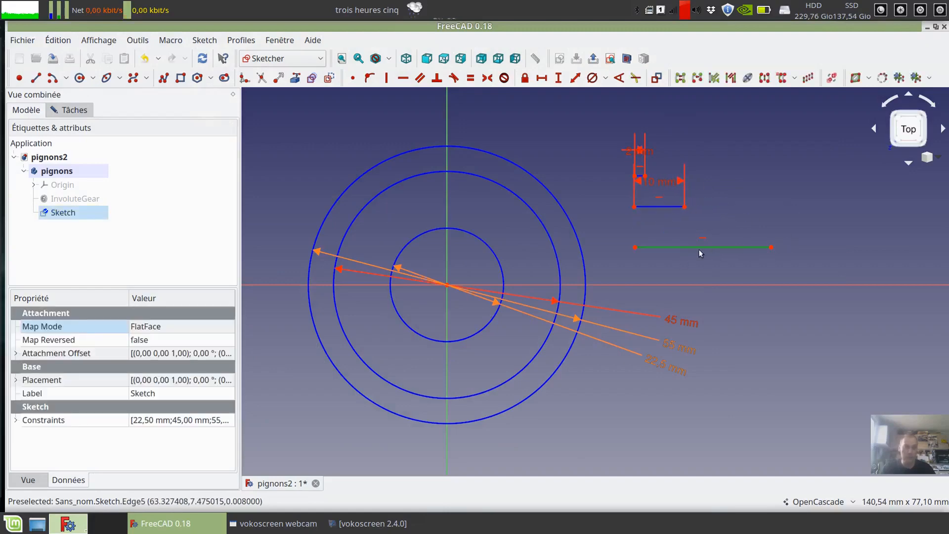
{"action": "left_click", "coordinate": [543, 79]}
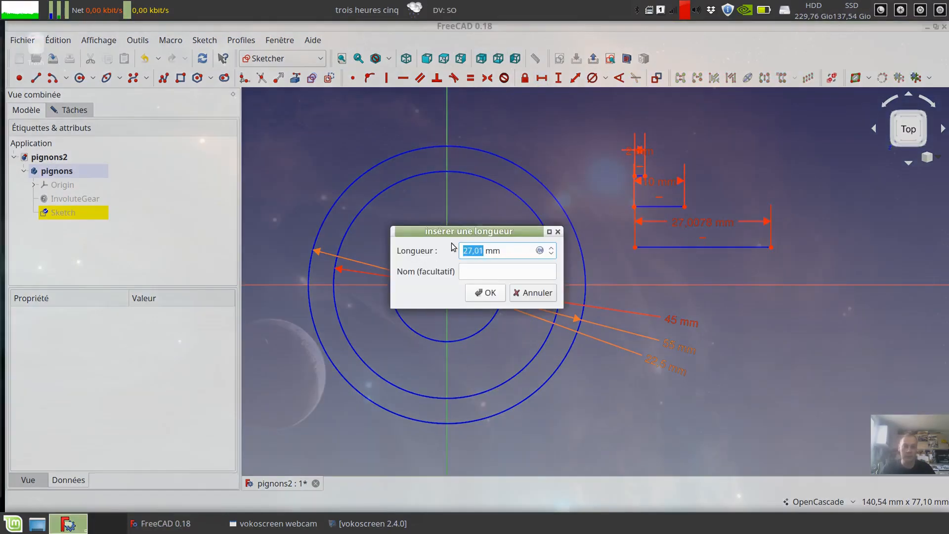
{"action": "type", "text": "10"}
{"action": "key", "text": "Tab"}
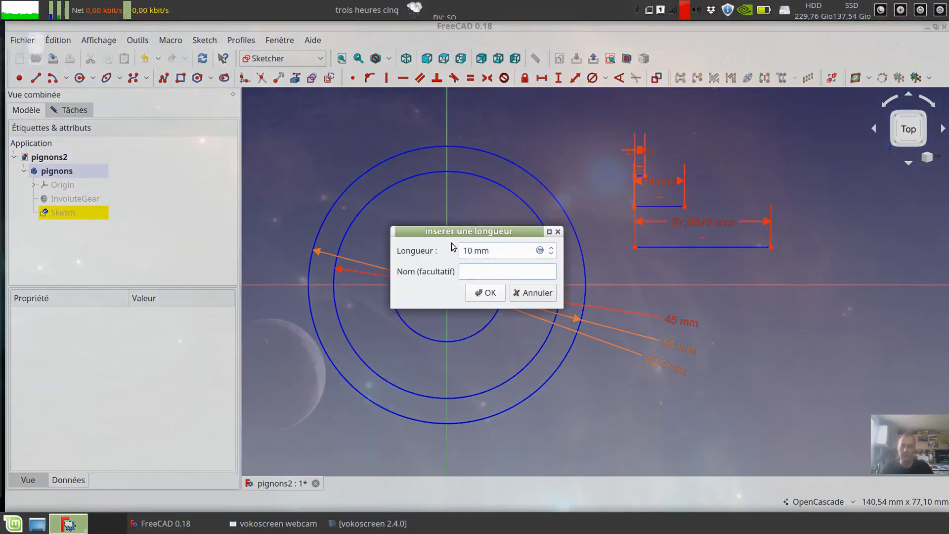
{"action": "type", "text": "epaisseur_pignons"}
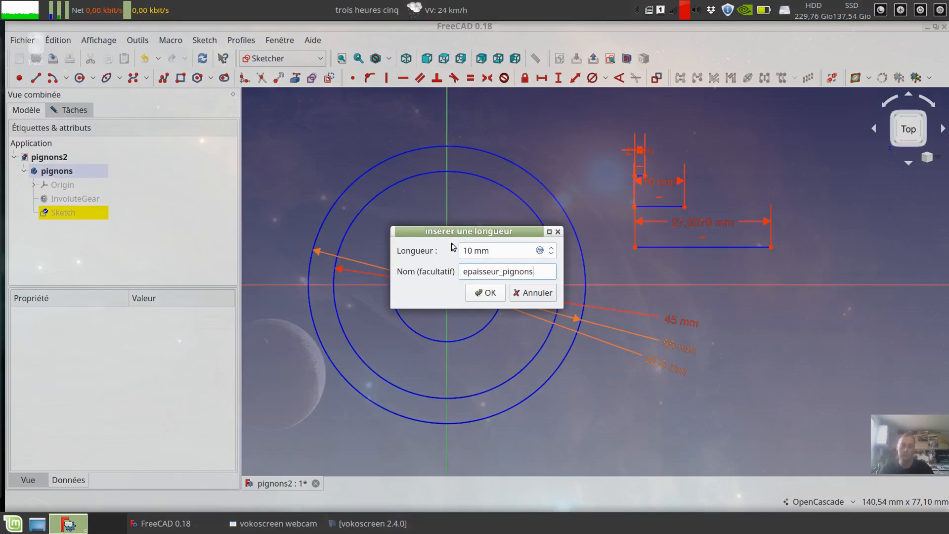
{"action": "left_click", "coordinate": [485, 292]}
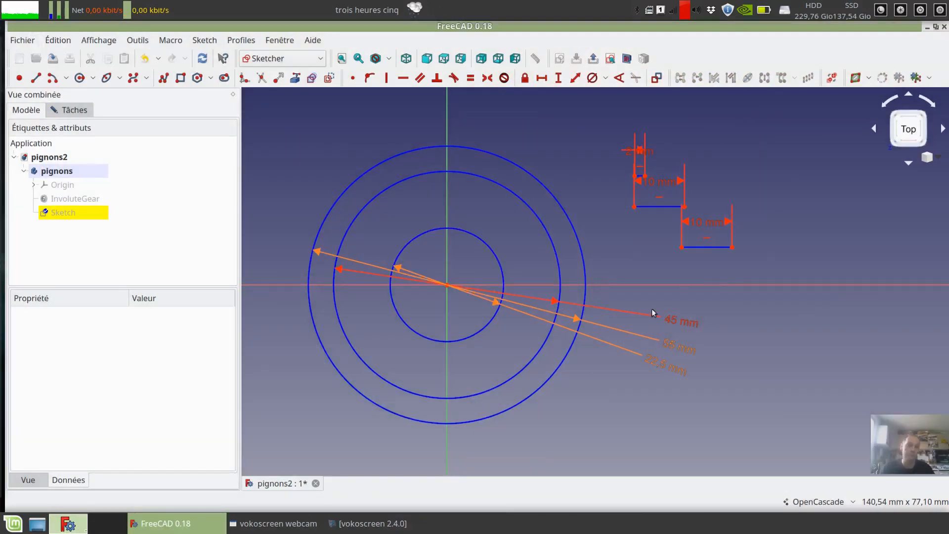
Step: Space out the two 10 mm reference lines one below the other, with their left ends roughly aligned under the epaisseur line
{"action": "right_click", "coordinate": [785, 268]}
{"action": "left_click", "coordinate": [737, 132]}
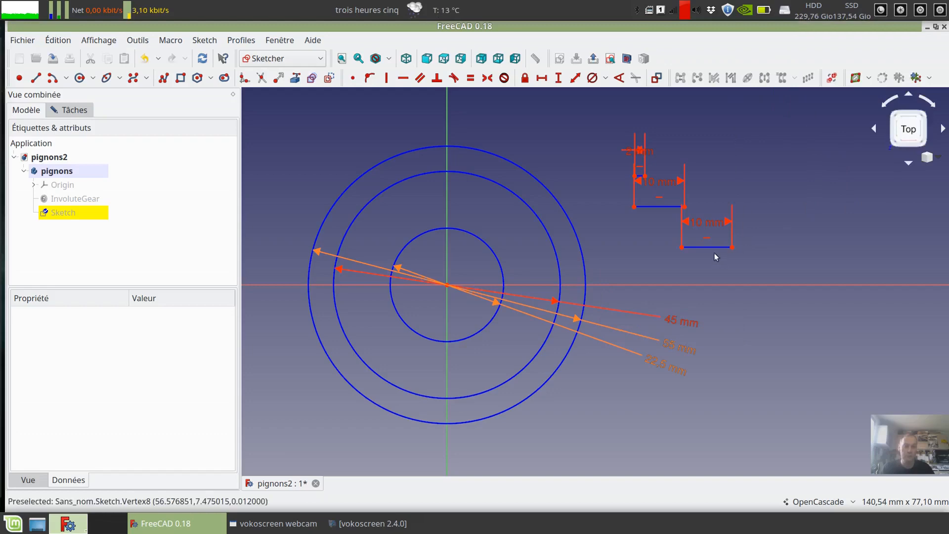
{"action": "left_click_drag", "start_coordinate": [717, 256], "coordinate": [671, 283]}
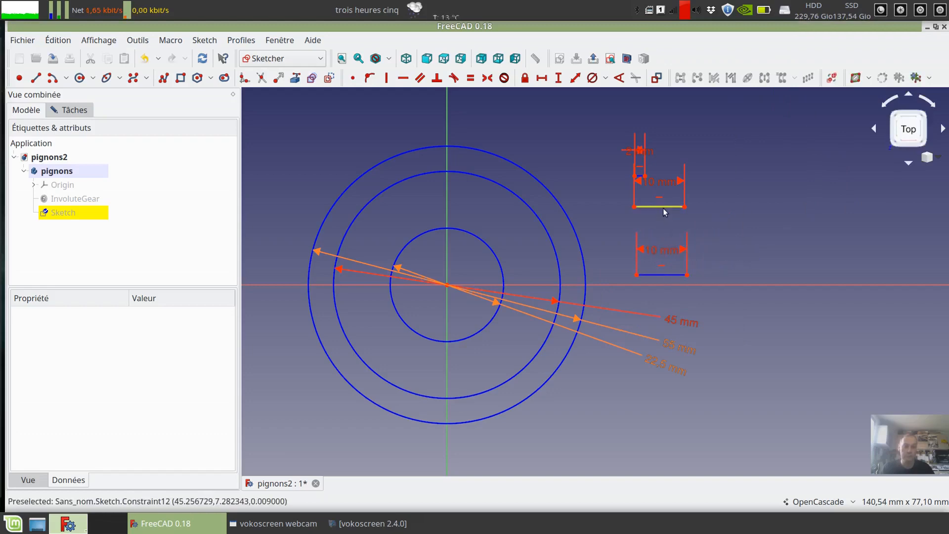
{"action": "left_click_drag", "start_coordinate": [663, 209], "coordinate": [664, 225]}
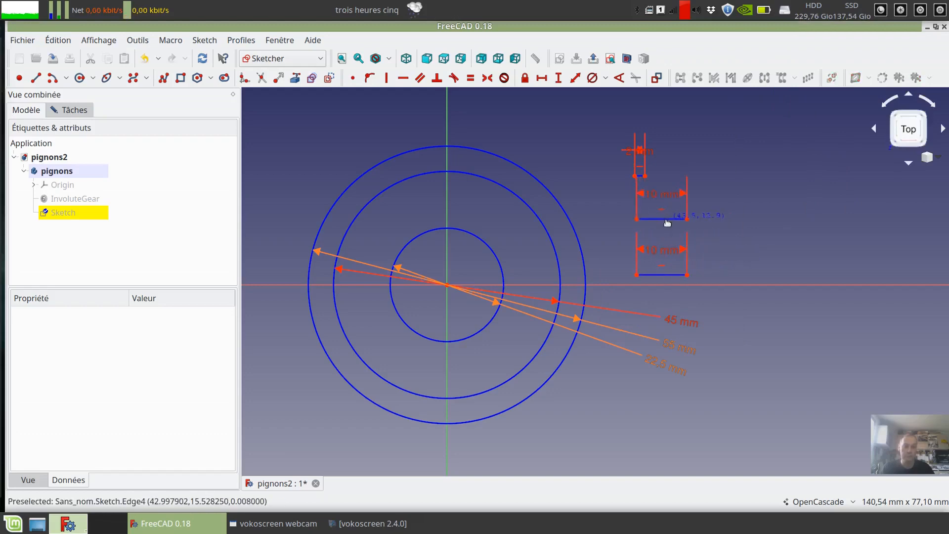
{"action": "left_click", "coordinate": [641, 176]}
{"action": "left_click", "coordinate": [781, 208]}
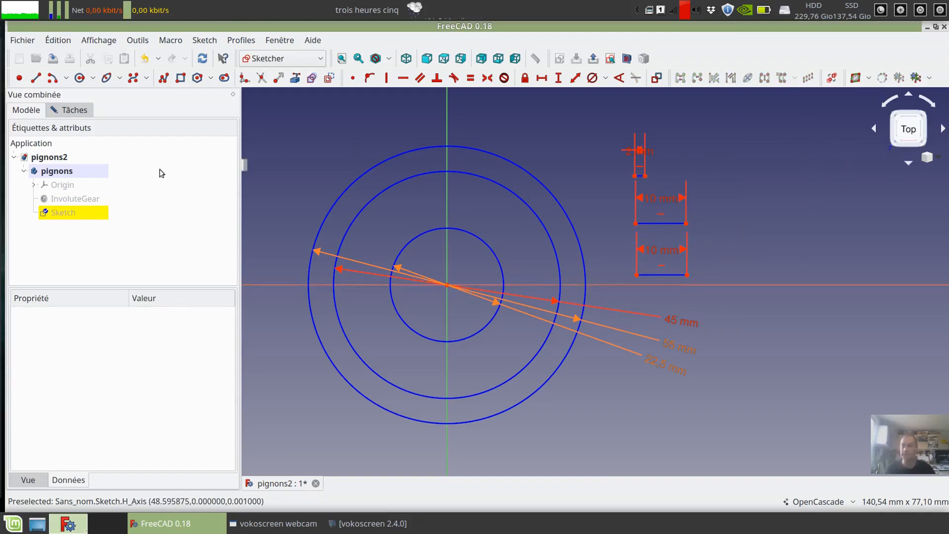
Step: Finish editing the sketch and rename it as dimensions
{"action": "left_click", "coordinate": [69, 110]}
{"action": "left_click", "coordinate": [118, 138]}
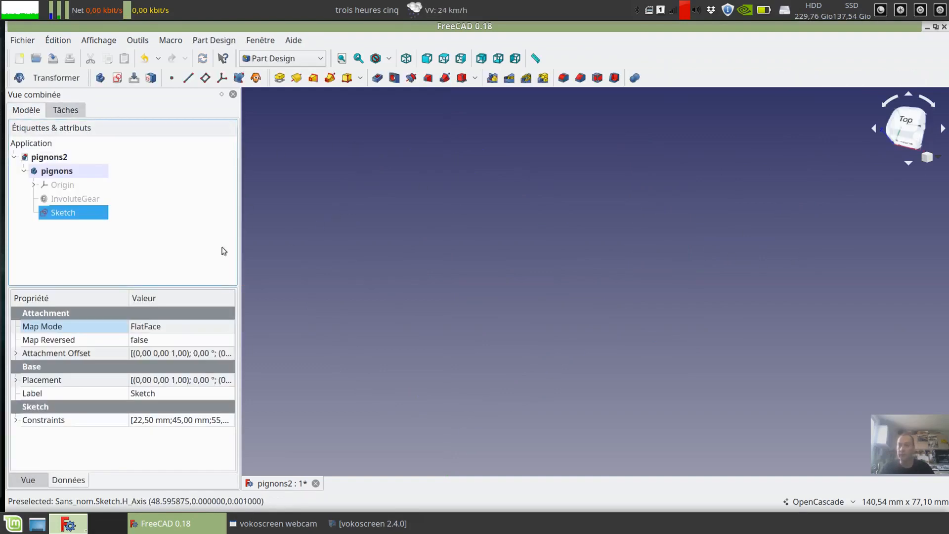
{"action": "key", "text": "F2"}
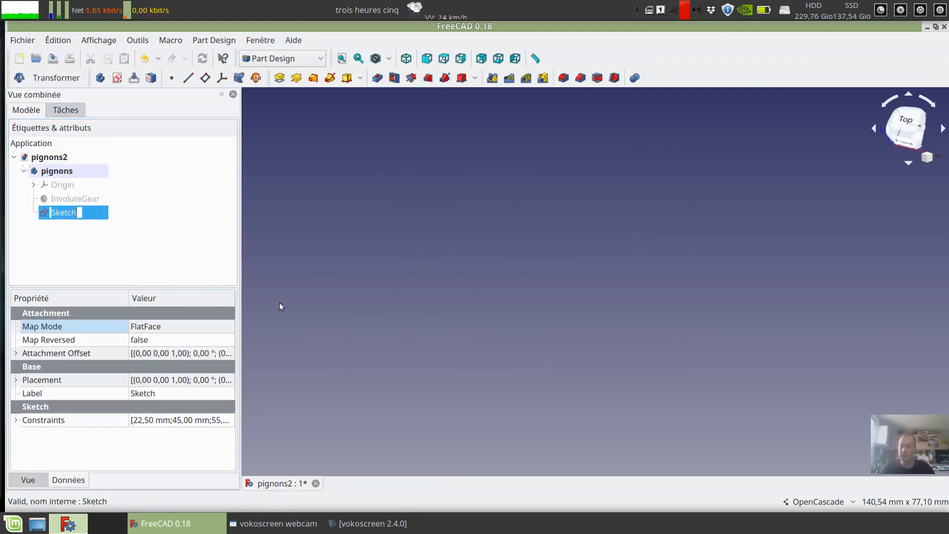
{"action": "type", "text": "dimensions"}
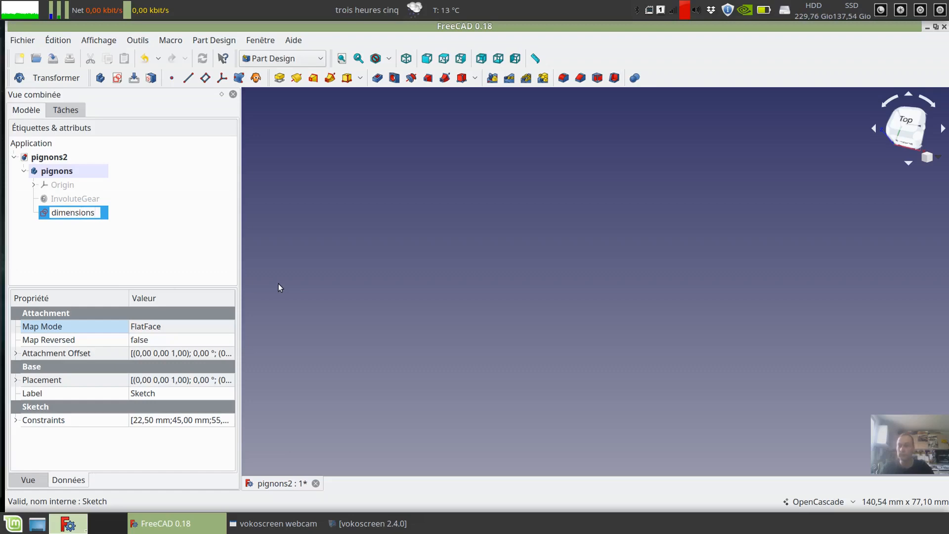
{"action": "key", "text": "Return"}
{"action": "left_click", "coordinate": [97, 255]}
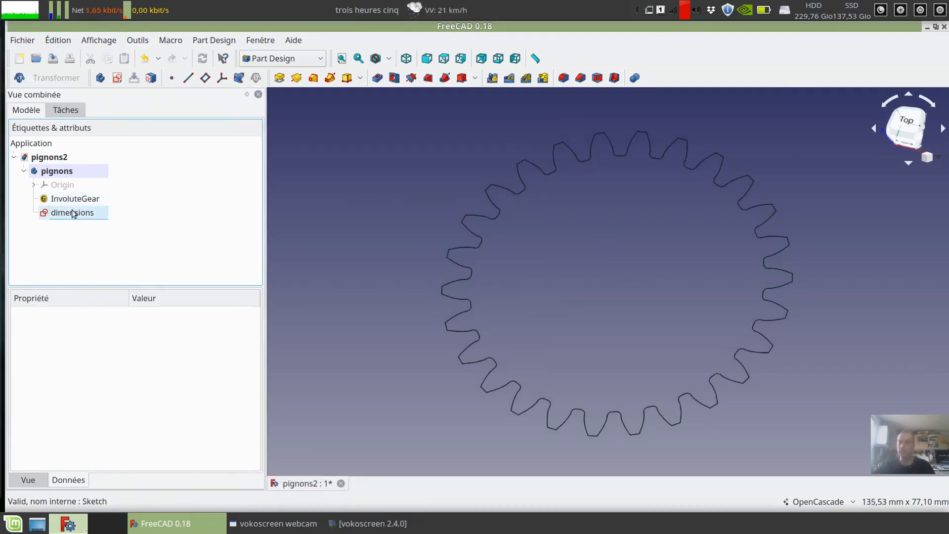
Step: Examine the named constraints of the dimensions sketch, including their values and full formulas
{"action": "left_click", "coordinate": [79, 213]}
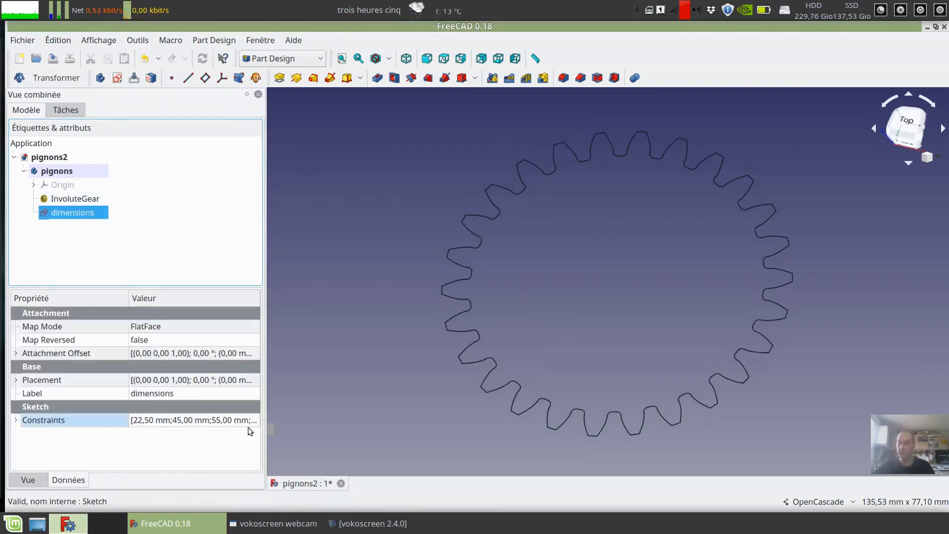
{"action": "left_click", "coordinate": [20, 422]}
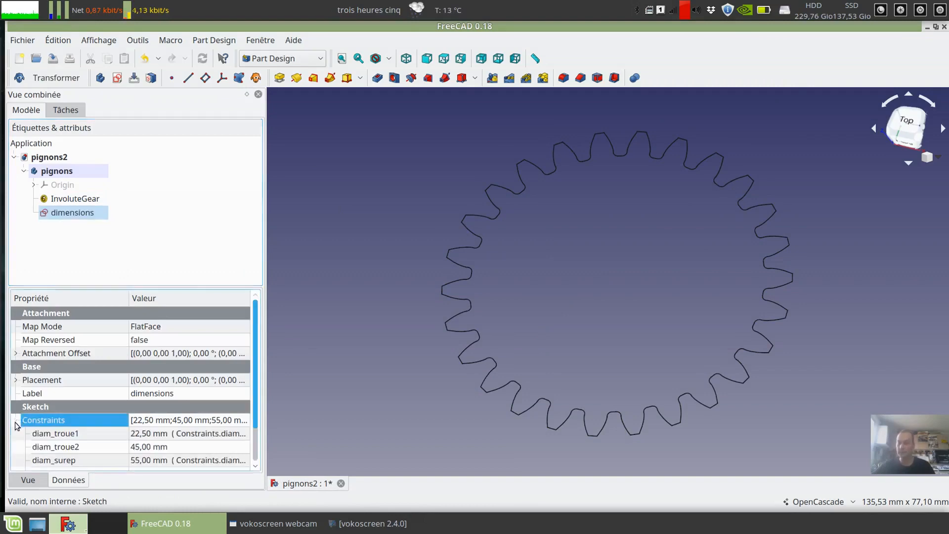
{"action": "scroll", "coordinate": [74, 445], "scroll_direction": "down", "scroll_amount": 1}
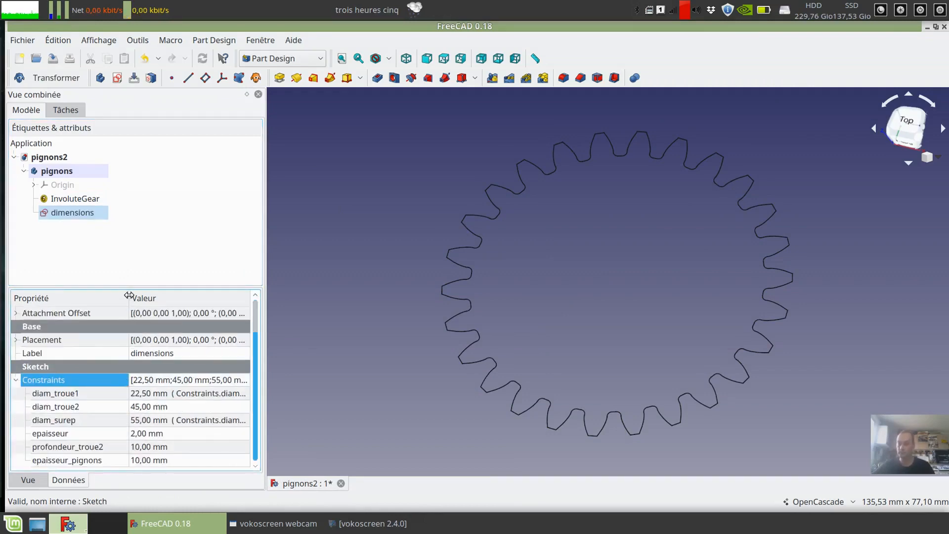
{"action": "left_click_drag", "start_coordinate": [129, 295], "coordinate": [143, 295]}
{"action": "scroll", "coordinate": [119, 377], "scroll_direction": "up", "scroll_amount": 1}
{"action": "scroll", "coordinate": [93, 360], "scroll_direction": "down", "scroll_amount": 1}
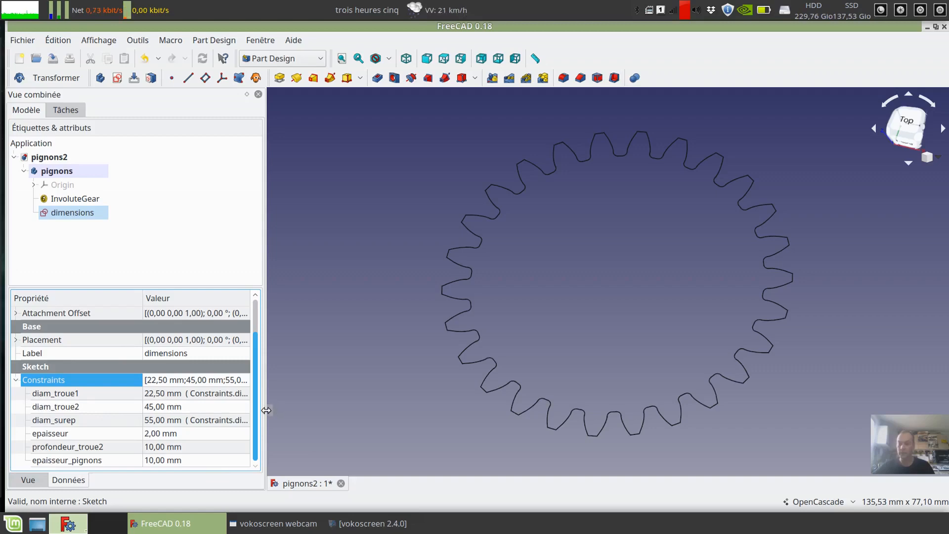
{"action": "left_click_drag", "start_coordinate": [265, 409], "coordinate": [390, 414]}
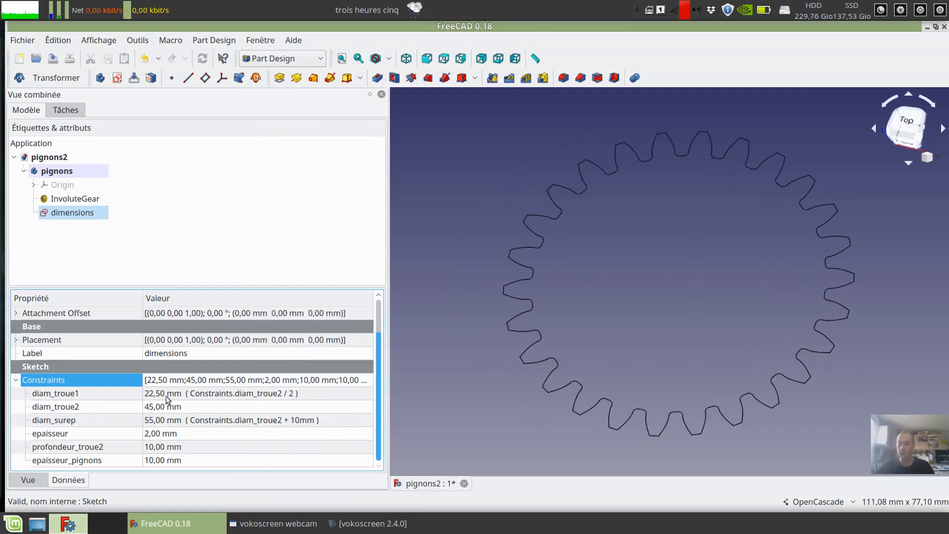
{"action": "left_click", "coordinate": [307, 423]}
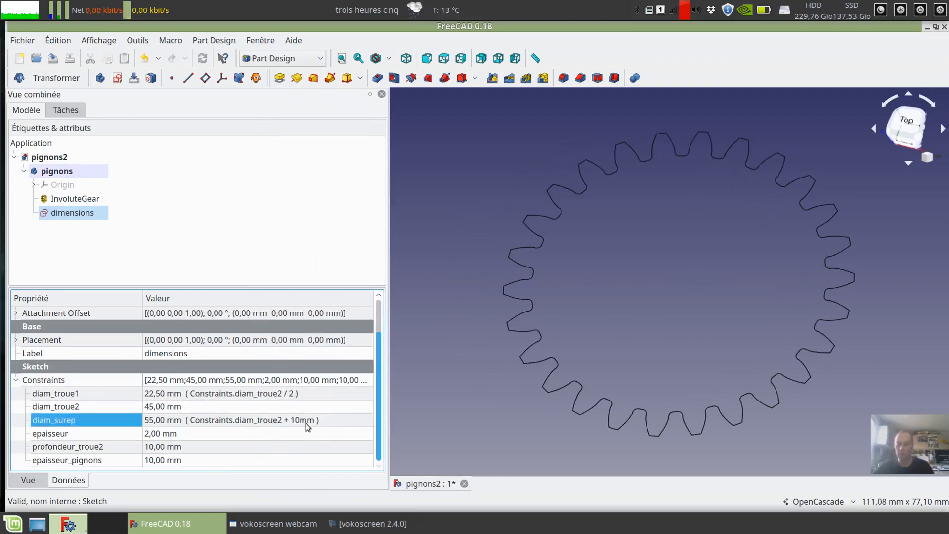
{"action": "left_click", "coordinate": [401, 412]}
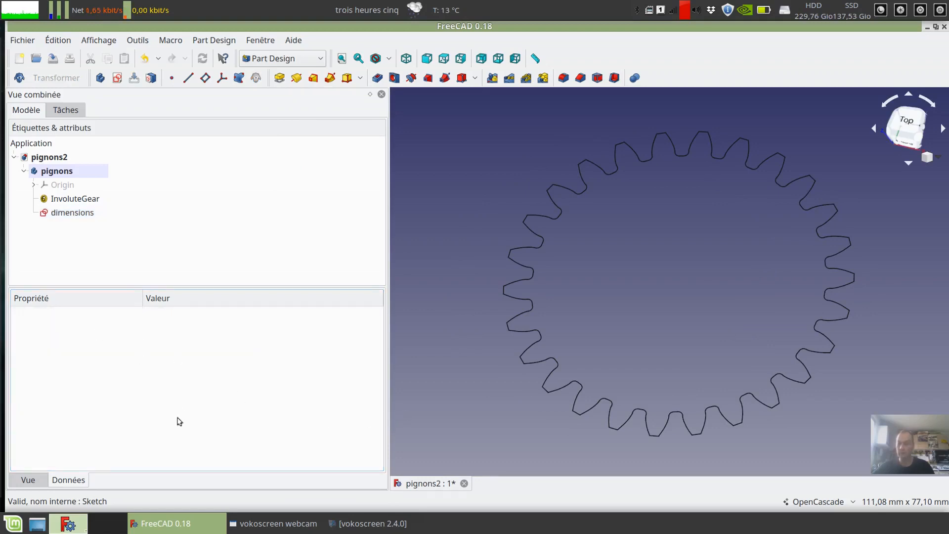
{"action": "left_click", "coordinate": [79, 214]}
{"action": "scroll", "coordinate": [271, 446], "scroll_direction": "down", "scroll_amount": 1}
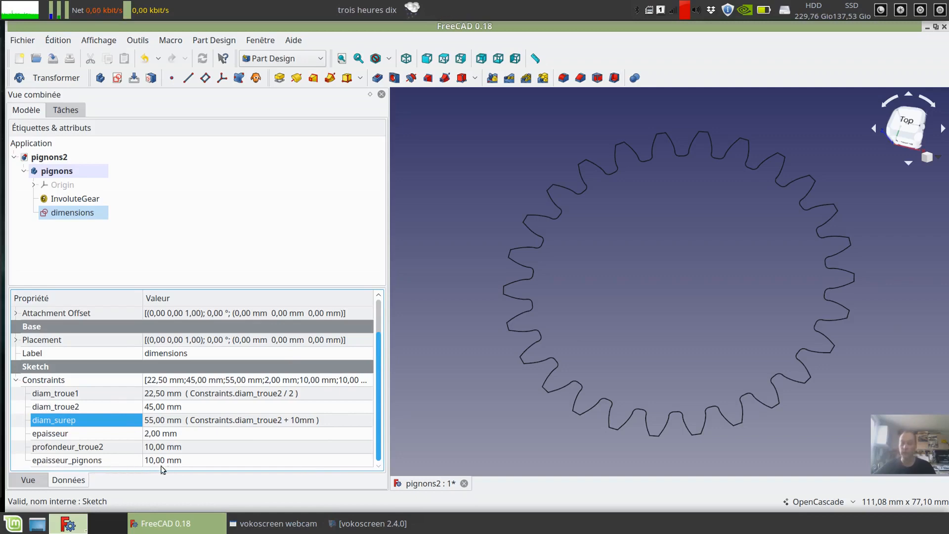
Step: Pad the InvoluteGear profile, with its length driven by the formula dimensions.Constraints.epaisseur_pignons
{"action": "left_click_drag", "start_coordinate": [389, 327], "coordinate": [219, 327]}
{"action": "left_click", "coordinate": [92, 201]}
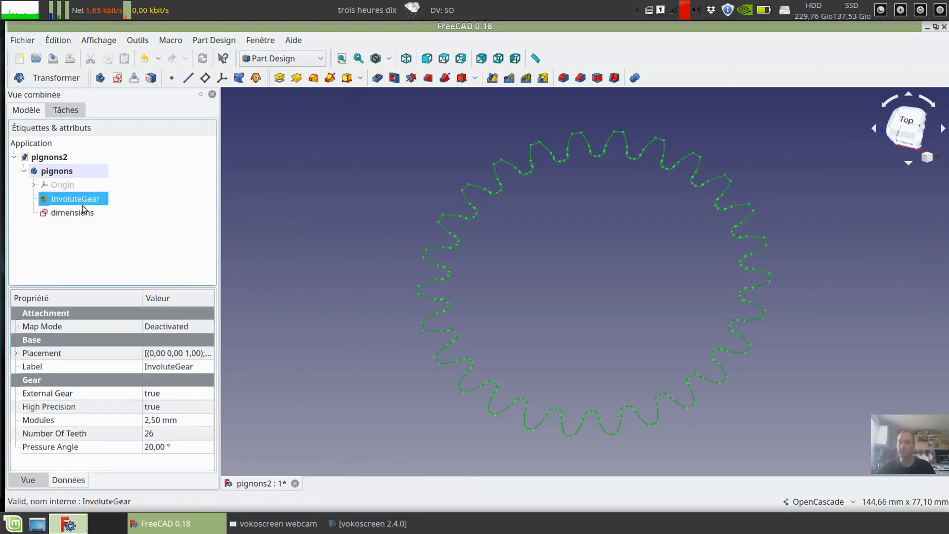
{"action": "left_click", "coordinate": [279, 78]}
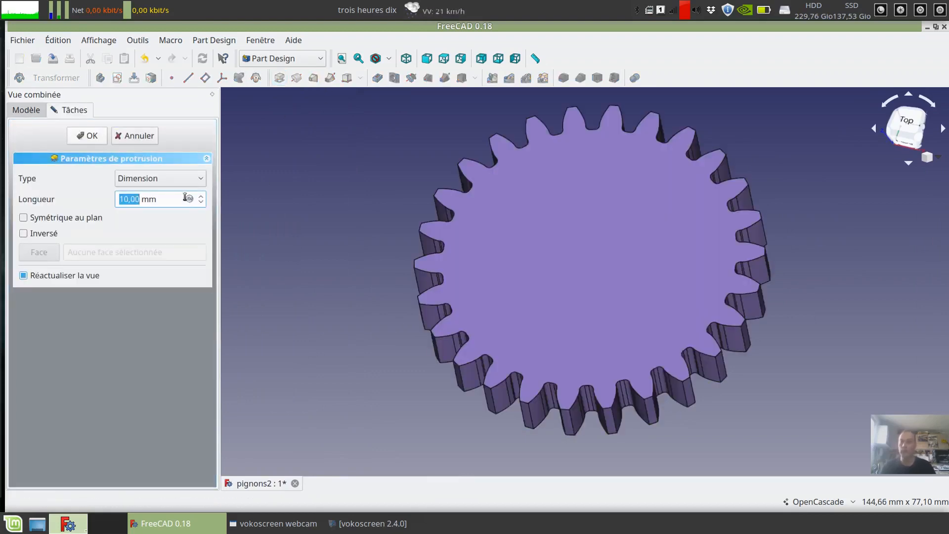
{"action": "left_click", "coordinate": [190, 200]}
{"action": "type", "text": "d"}
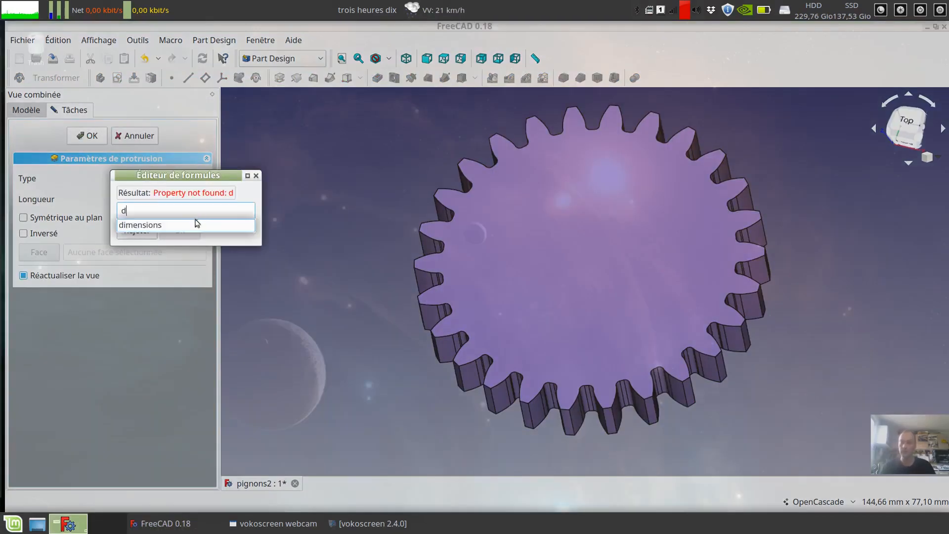
{"action": "left_click", "coordinate": [192, 225]}
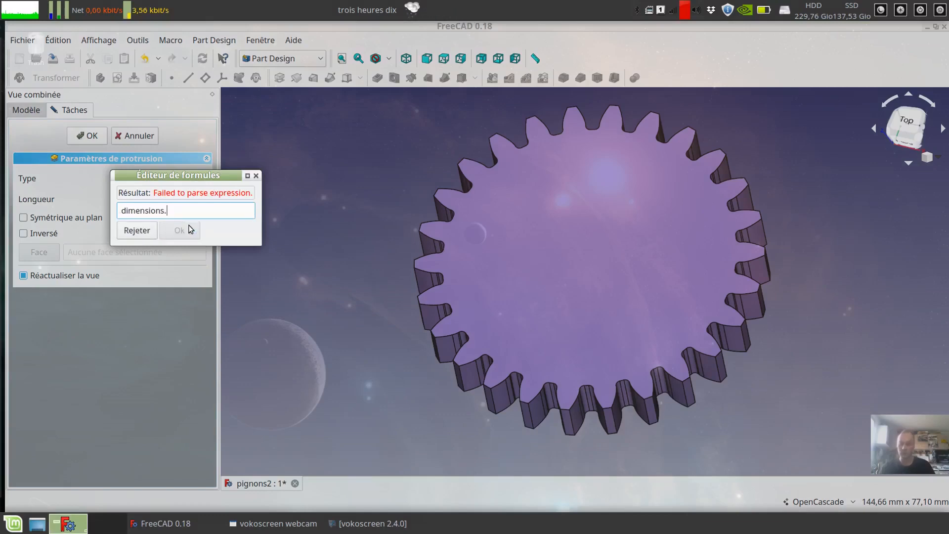
{"action": "type", "text": "c"}
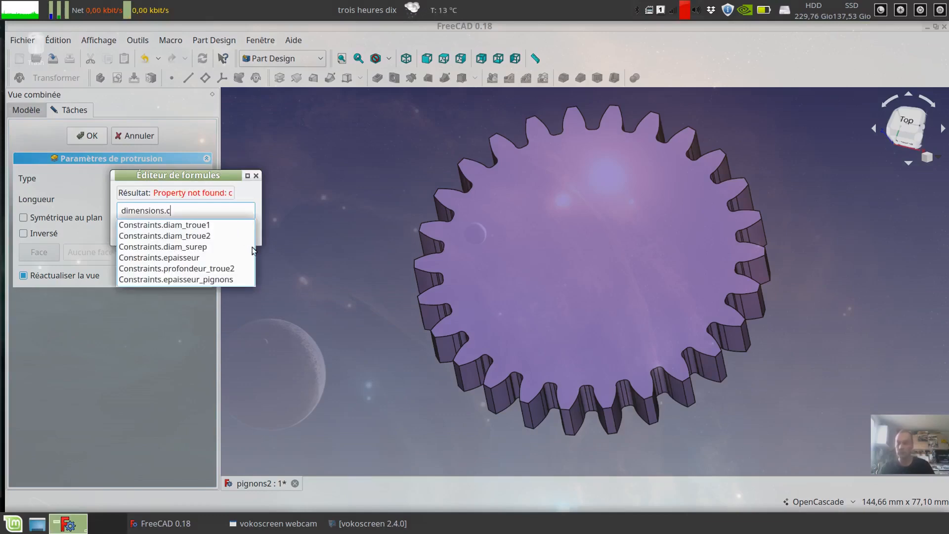
{"action": "left_click", "coordinate": [208, 279]}
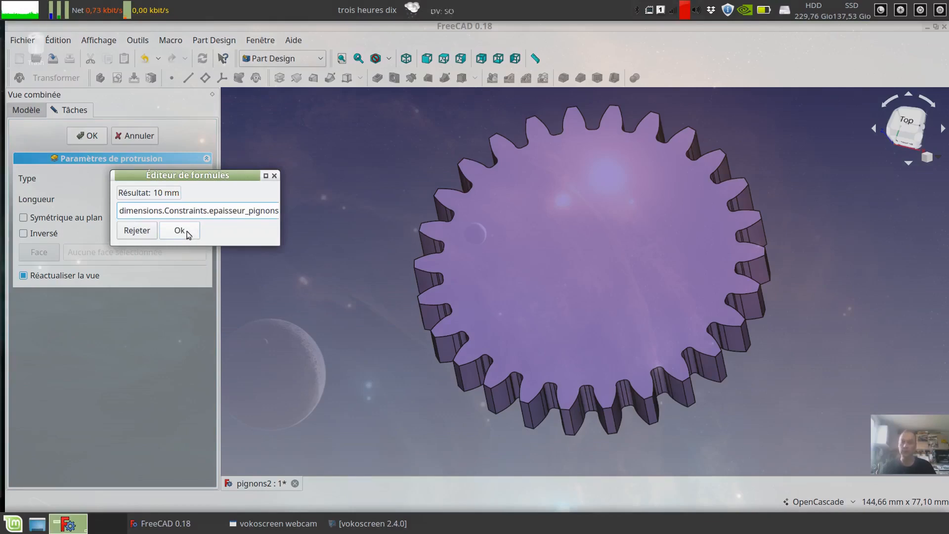
{"action": "left_click", "coordinate": [189, 233]}
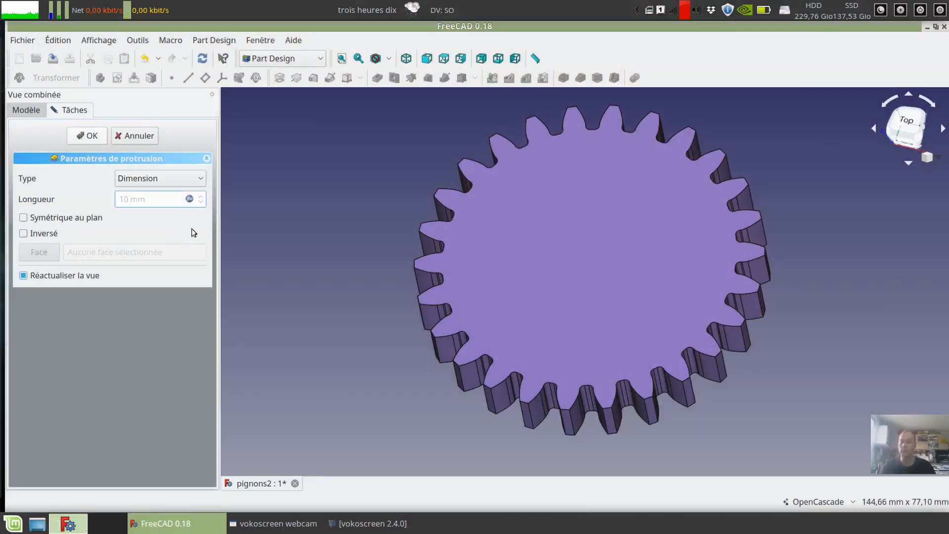
Step: Make the gear pad symmetric to the sketch plane and accept it
{"action": "middle_click_drag", "start_coordinate": [837, 261], "coordinate": [766, 235]}
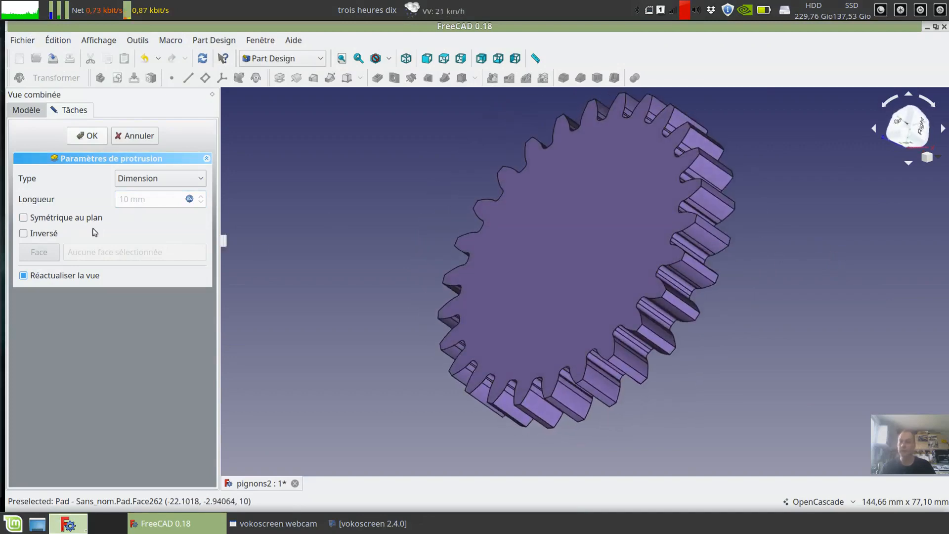
{"action": "left_click", "coordinate": [23, 218]}
{"action": "left_click", "coordinate": [87, 138]}
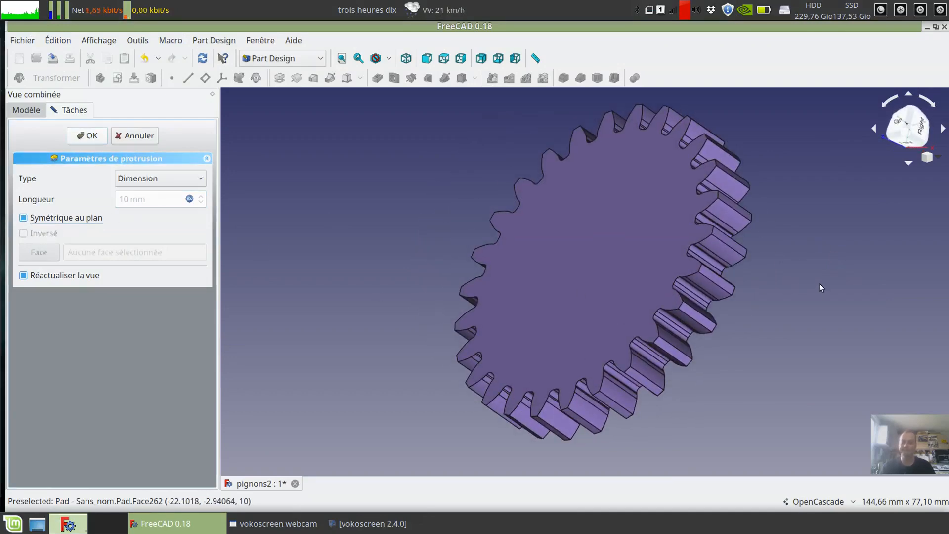
{"action": "middle_click_drag", "start_coordinate": [824, 282], "coordinate": [444, 409]}
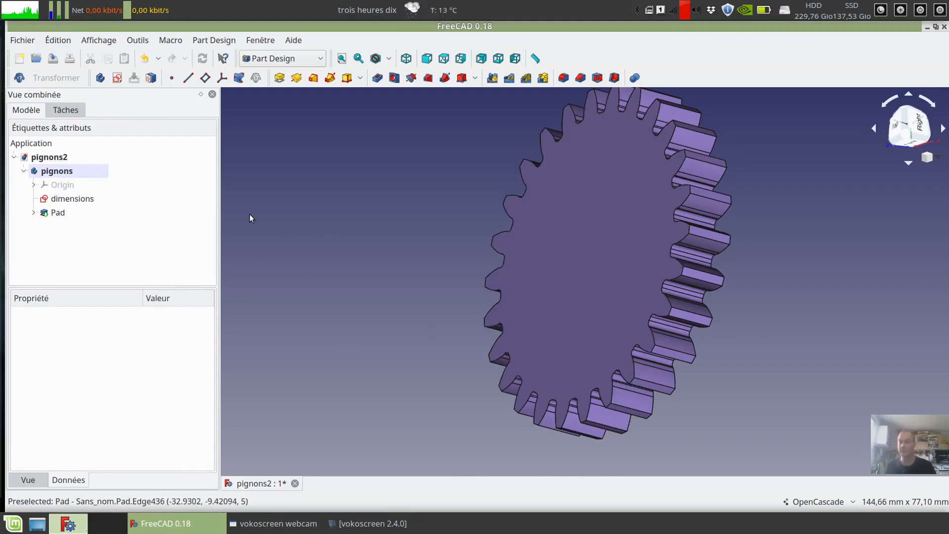
Step: Show the XY_Plane of the body's origin and check how it cuts through the gear's thickness
{"action": "left_click", "coordinate": [34, 185]}
{"action": "left_click", "coordinate": [89, 241]}
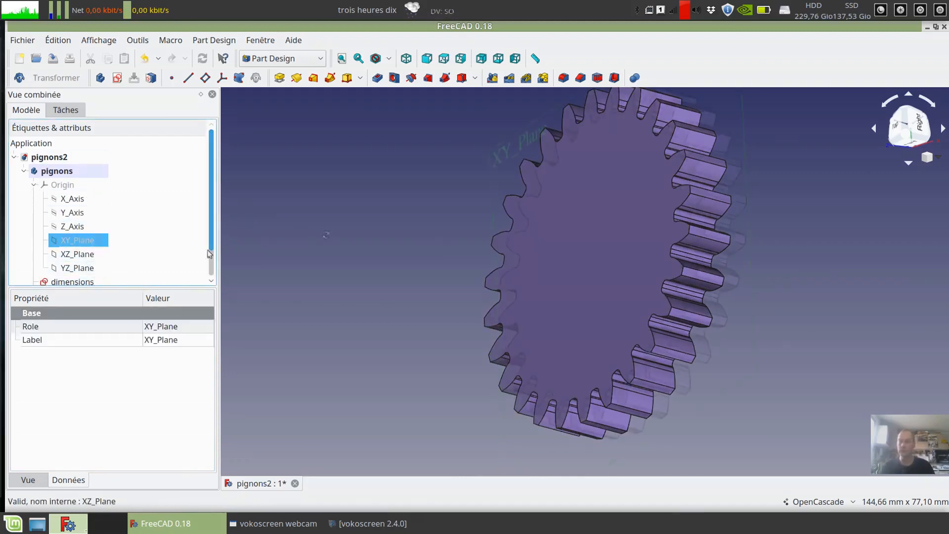
{"action": "middle_click_drag", "start_coordinate": [326, 235], "coordinate": [297, 206]}
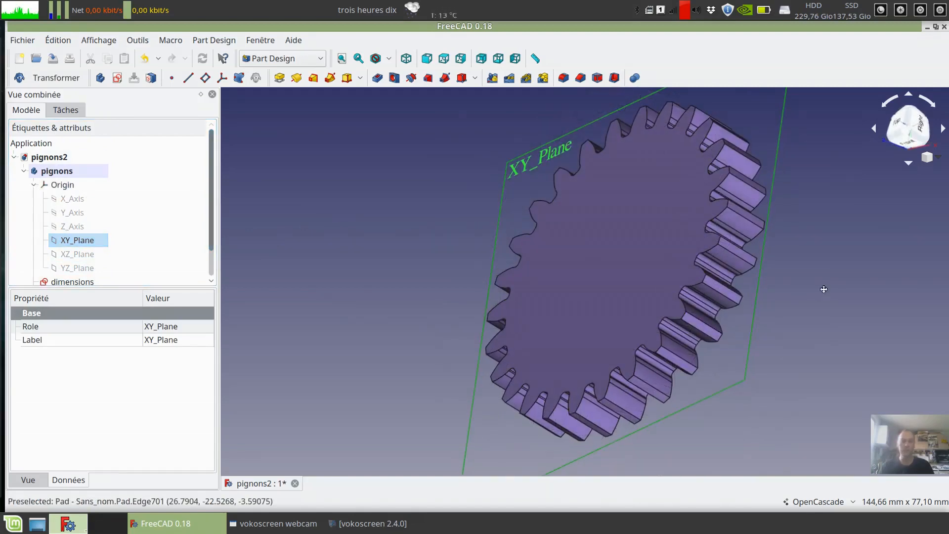
{"action": "middle_click_drag", "start_coordinate": [825, 289], "coordinate": [677, 345]}
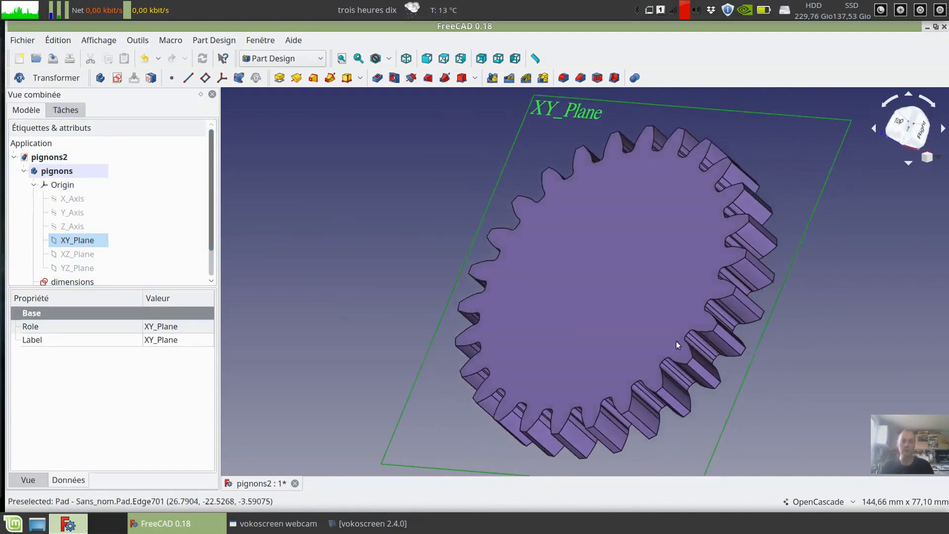
{"action": "middle_click_drag", "start_coordinate": [412, 249], "coordinate": [357, 240]}
{"action": "left_click", "coordinate": [380, 248]}
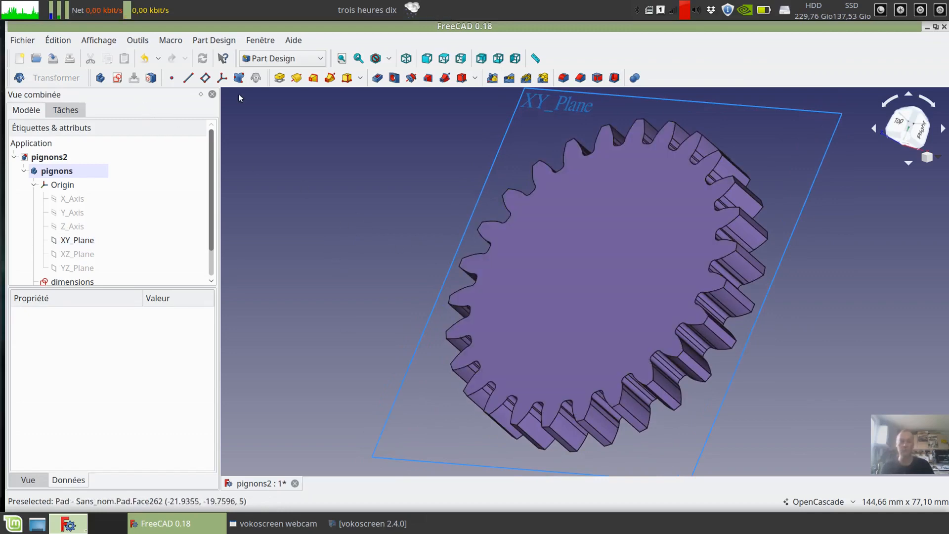
{"action": "left_click", "coordinate": [34, 185]}
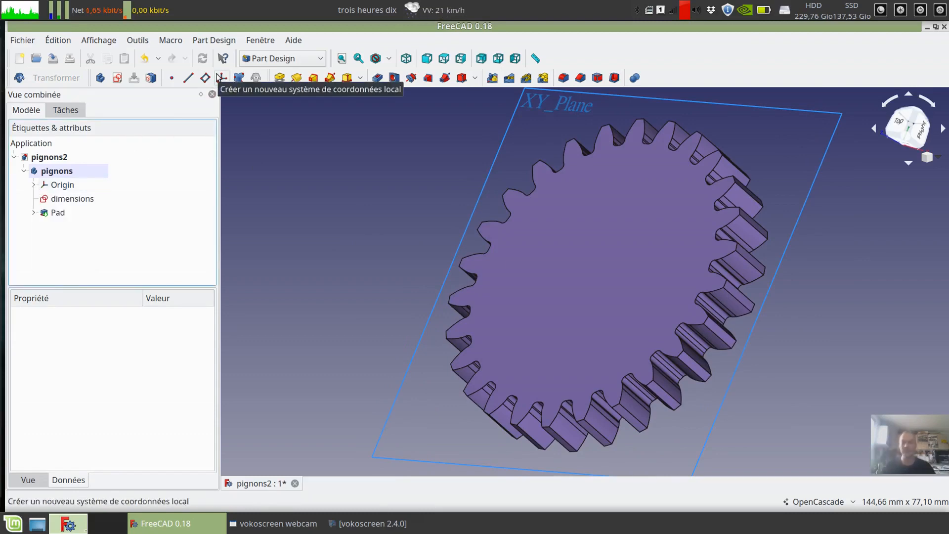
Step: Create a new sketch on the XY_Plane of the pignons body
{"action": "left_click", "coordinate": [277, 82]}
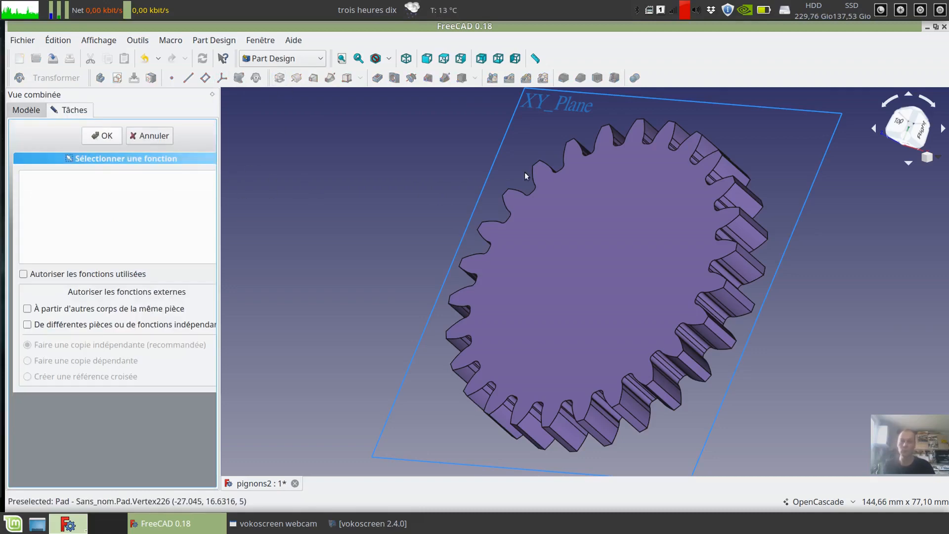
{"action": "left_click", "coordinate": [496, 161]}
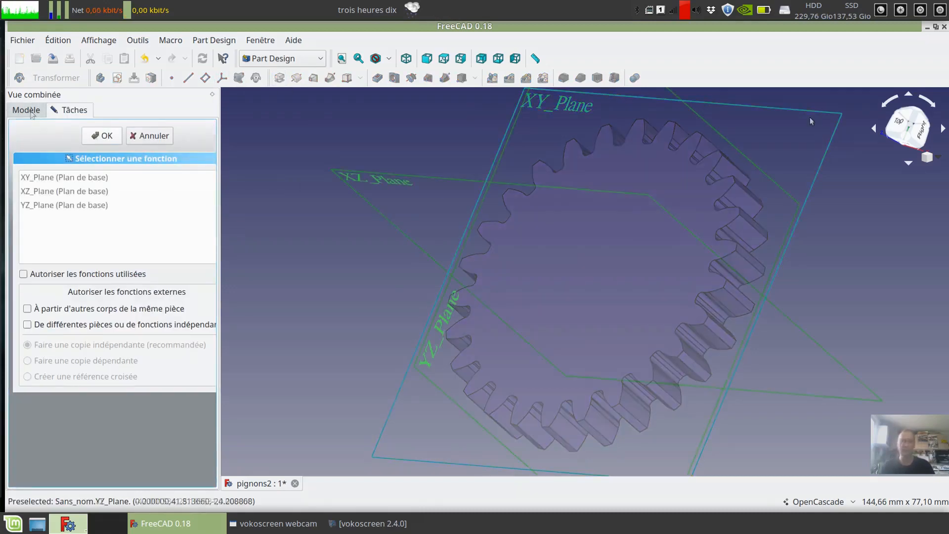
{"action": "left_click", "coordinate": [103, 138]}
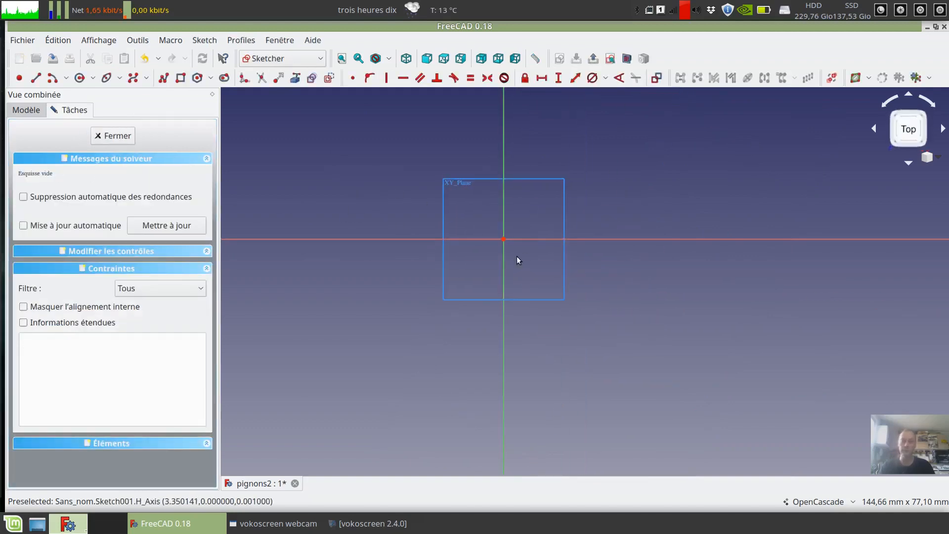
Step: Draw a circle centred on the sketch origin, about 13.7 mm in diameter
{"action": "scroll", "coordinate": [517, 256], "scroll_direction": "up", "scroll_amount": 8}
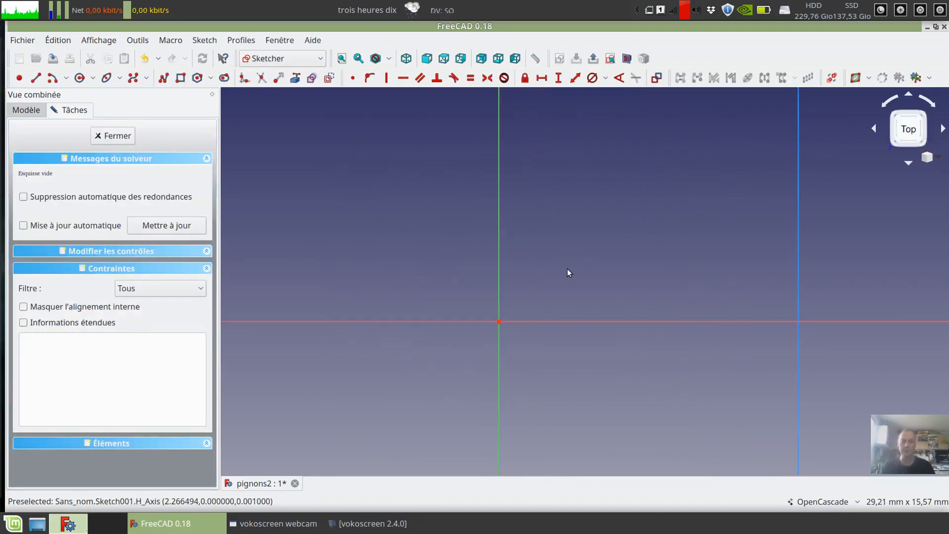
{"action": "scroll", "coordinate": [569, 273], "scroll_direction": "down", "scroll_amount": 2}
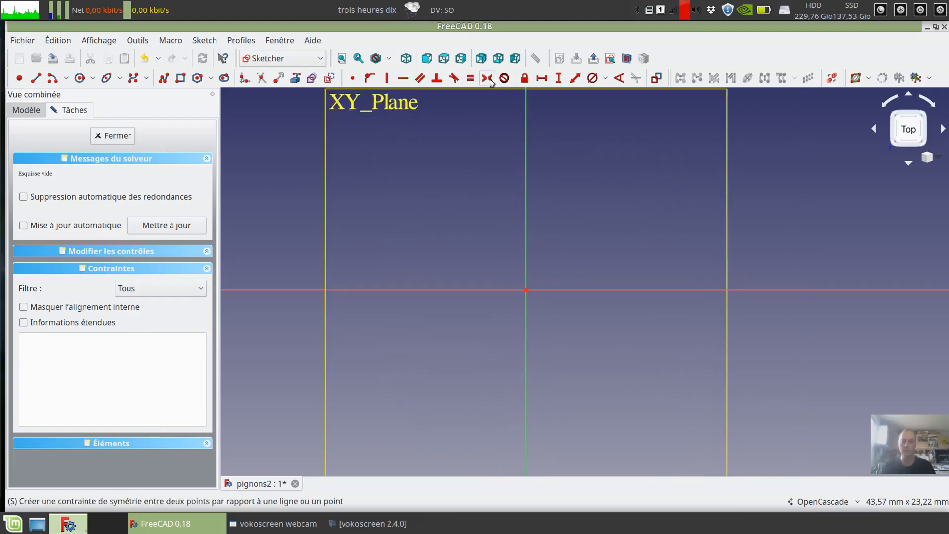
{"action": "left_click", "coordinate": [79, 78]}
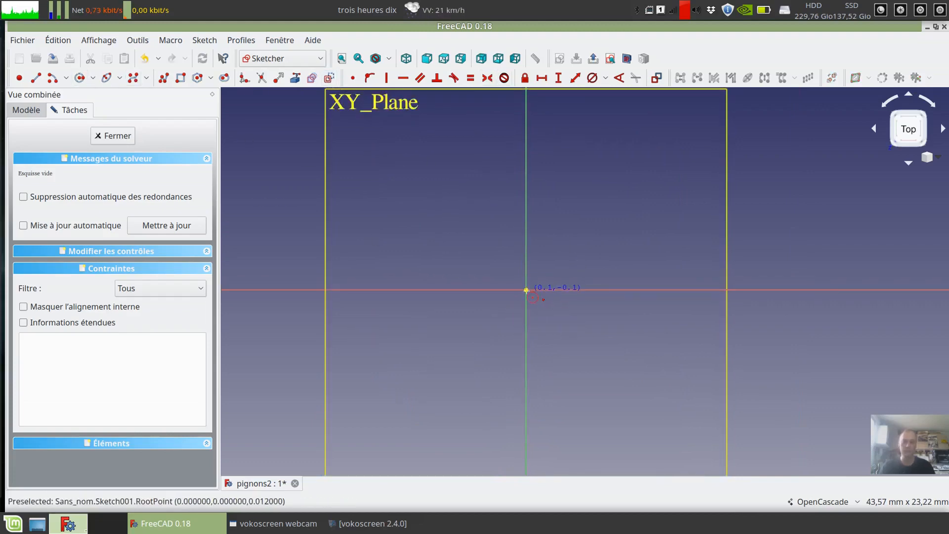
{"action": "left_click", "coordinate": [526, 290]}
{"action": "left_click", "coordinate": [637, 256]}
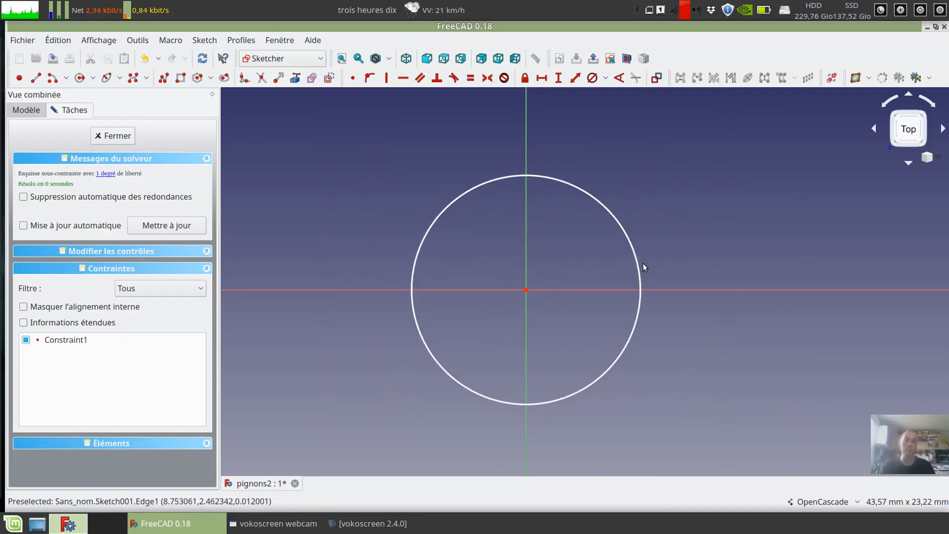
Step: Constrain the circle's diameter with the formula dimensions.Constraints.diam_surep and finish the sketch
{"action": "left_click", "coordinate": [592, 79]}
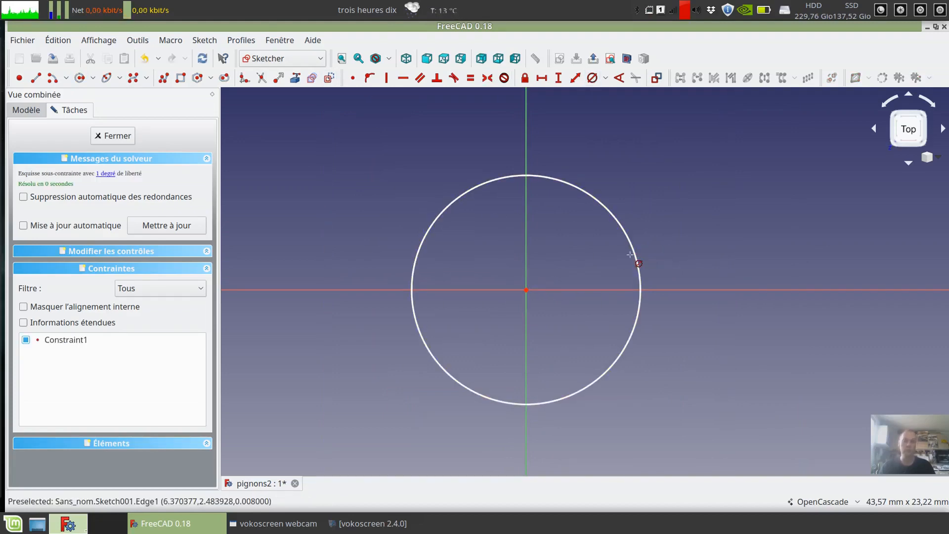
{"action": "left_click", "coordinate": [636, 257]}
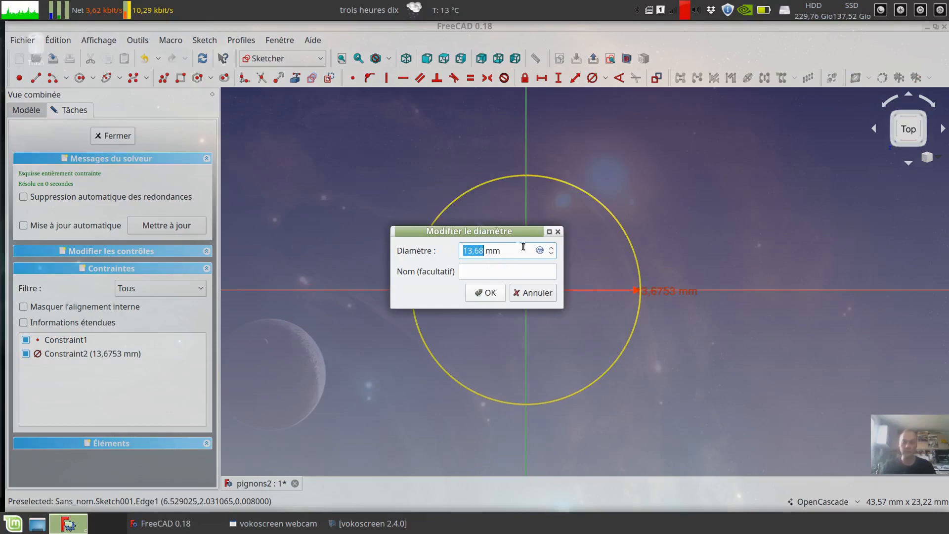
{"action": "left_click", "coordinate": [540, 250]}
{"action": "type", "text": "d"}
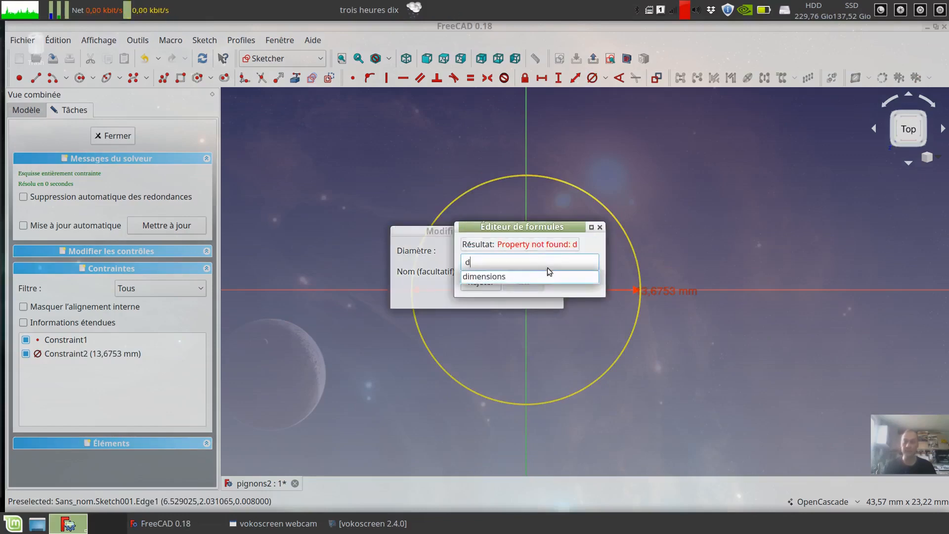
{"action": "left_click", "coordinate": [521, 277]}
{"action": "type", "text": ".c"}
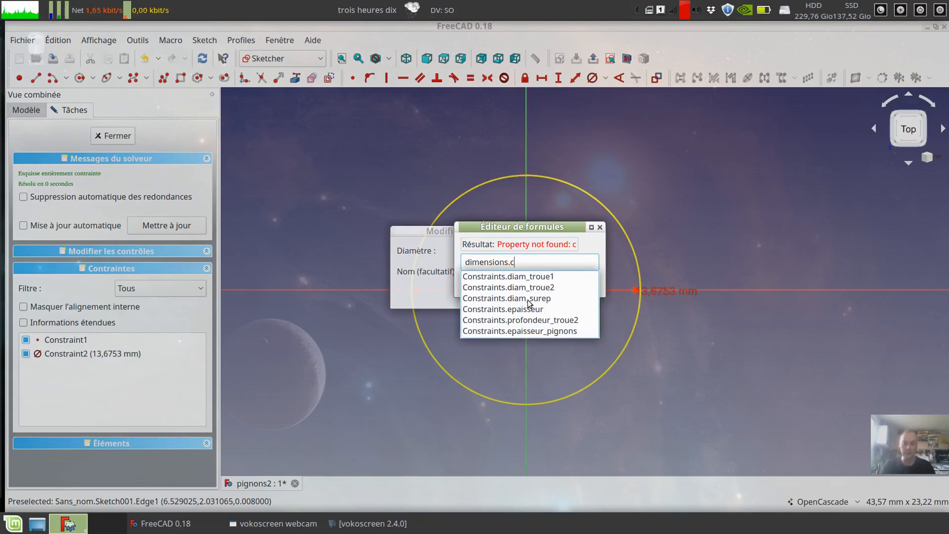
{"action": "left_click", "coordinate": [529, 298]}
{"action": "left_click", "coordinate": [539, 282]}
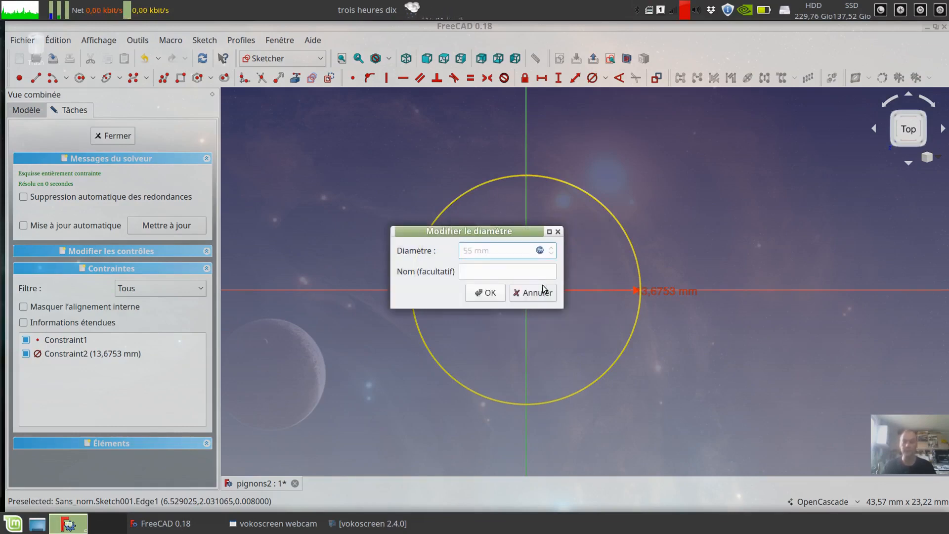
{"action": "left_click", "coordinate": [490, 291]}
{"action": "scroll", "coordinate": [517, 267], "scroll_direction": "down", "scroll_amount": 5}
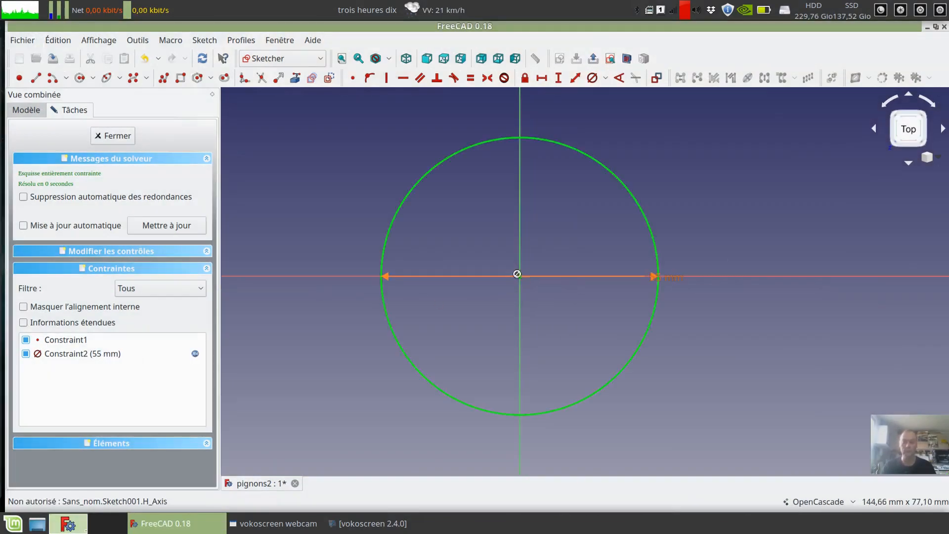
{"action": "left_click", "coordinate": [112, 137]}
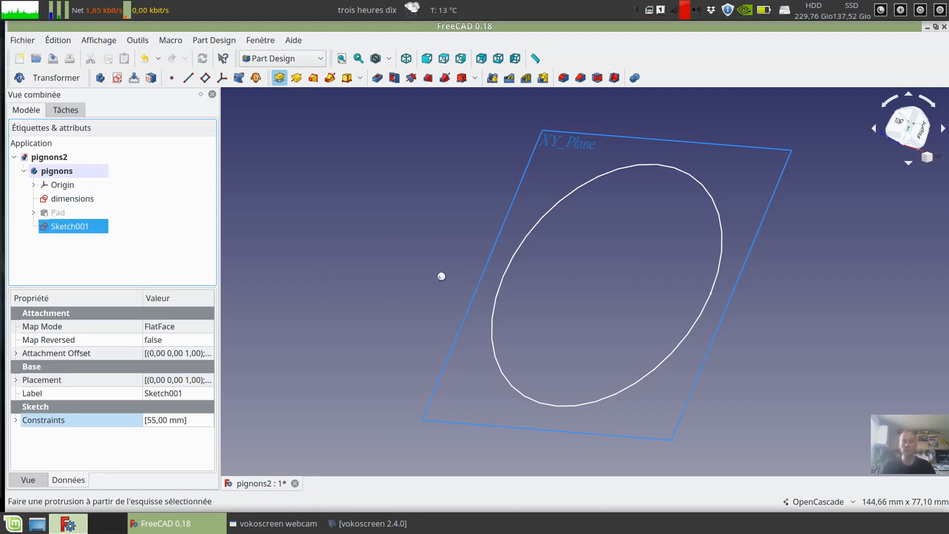
Step: Pad the circle sketch and make the protrusion symmetric to the XY plane
{"action": "middle_click_drag", "start_coordinate": [430, 246], "coordinate": [490, 335]}
{"action": "middle_click_drag", "start_coordinate": [762, 342], "coordinate": [711, 377]}
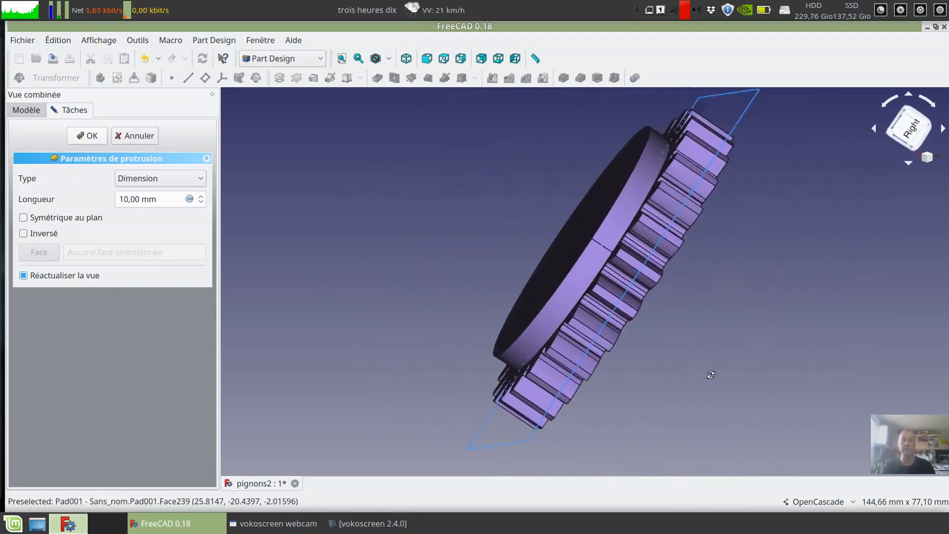
{"action": "left_click", "coordinate": [25, 219]}
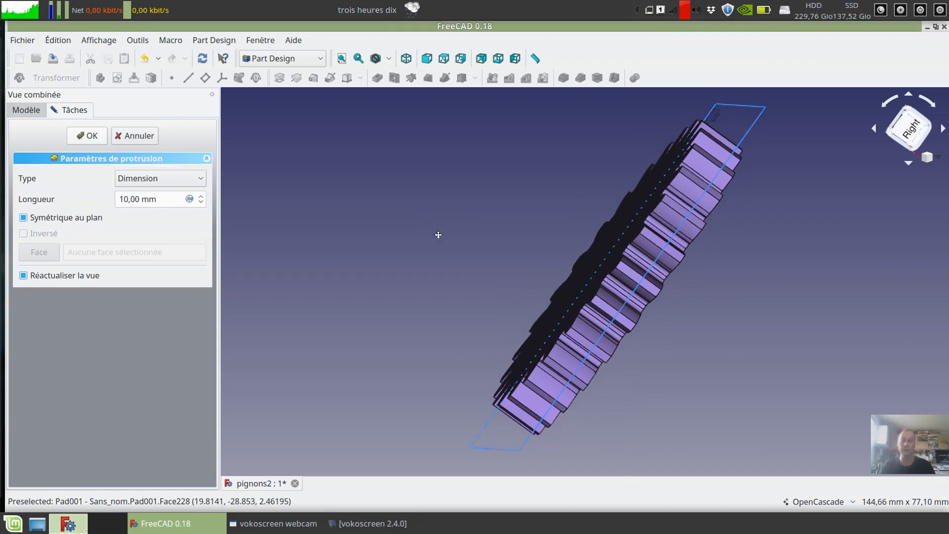
{"action": "middle_click_drag", "start_coordinate": [436, 236], "coordinate": [613, 252]}
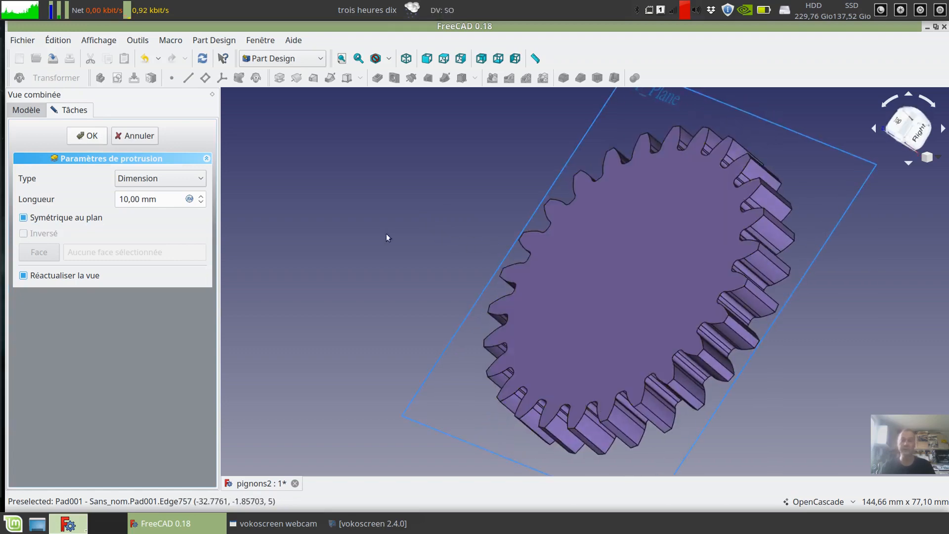
{"action": "middle_click_drag", "start_coordinate": [386, 234], "coordinate": [248, 210]}
{"action": "middle_click_drag", "start_coordinate": [640, 303], "coordinate": [292, 326]}
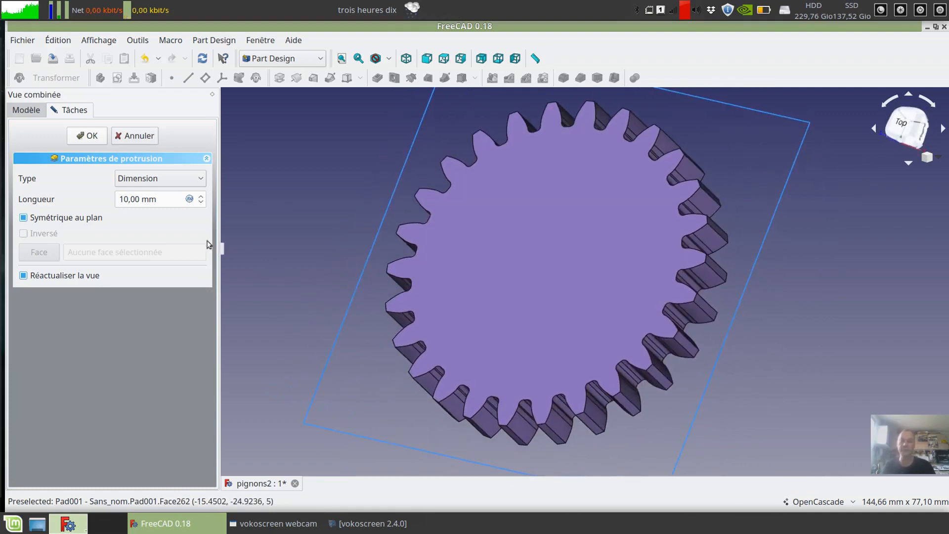
Step: Set the hub pad's length to the formula dimensions.Constraints.epaisseur_pignons+(dimensions.Constraints.epaisseur*2)
{"action": "left_click", "coordinate": [191, 199]}
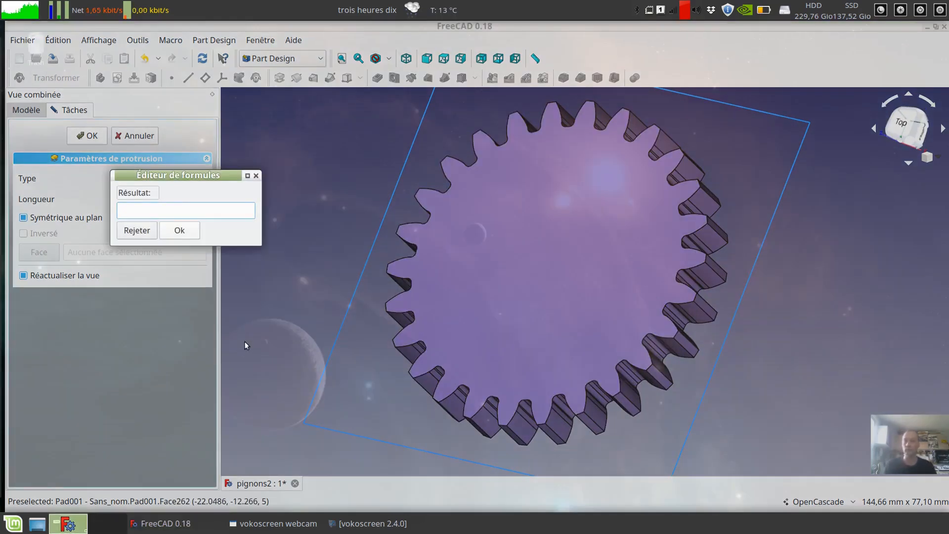
{"action": "type", "text": "d"}
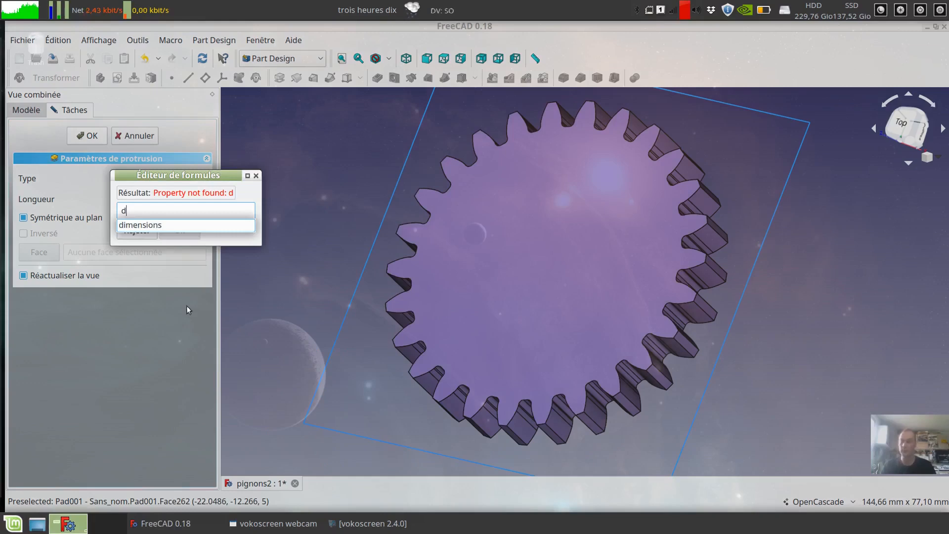
{"action": "left_click", "coordinate": [136, 231]}
{"action": "type", "text": ".c"}
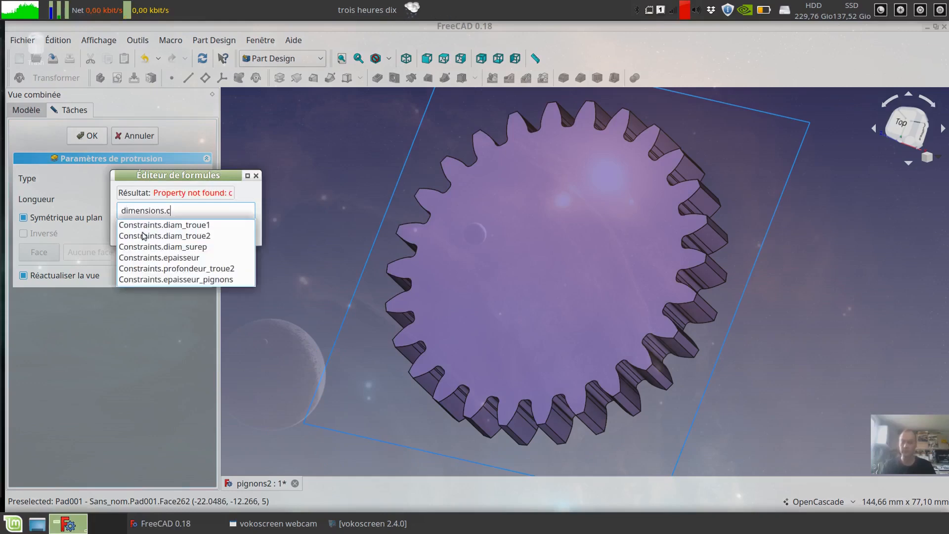
{"action": "left_click", "coordinate": [177, 279]}
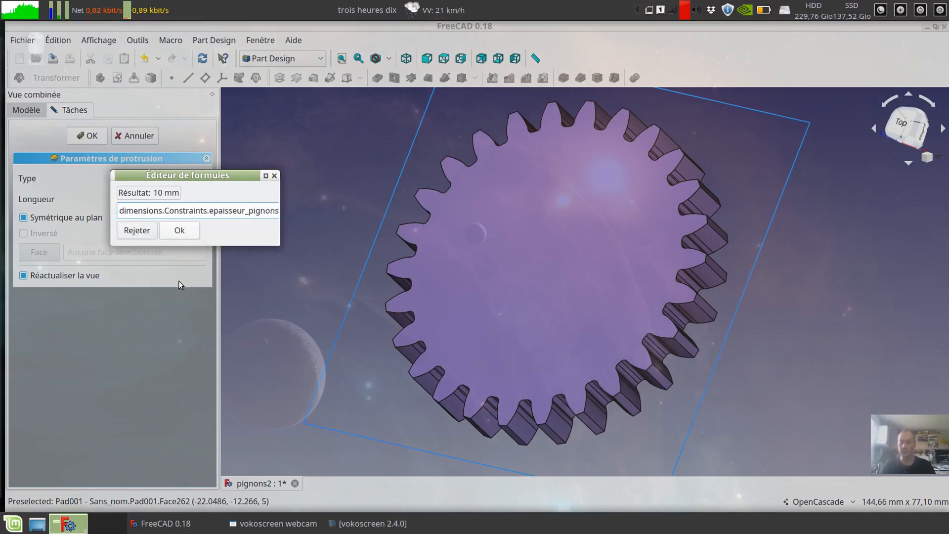
{"action": "type", "text": "+("}
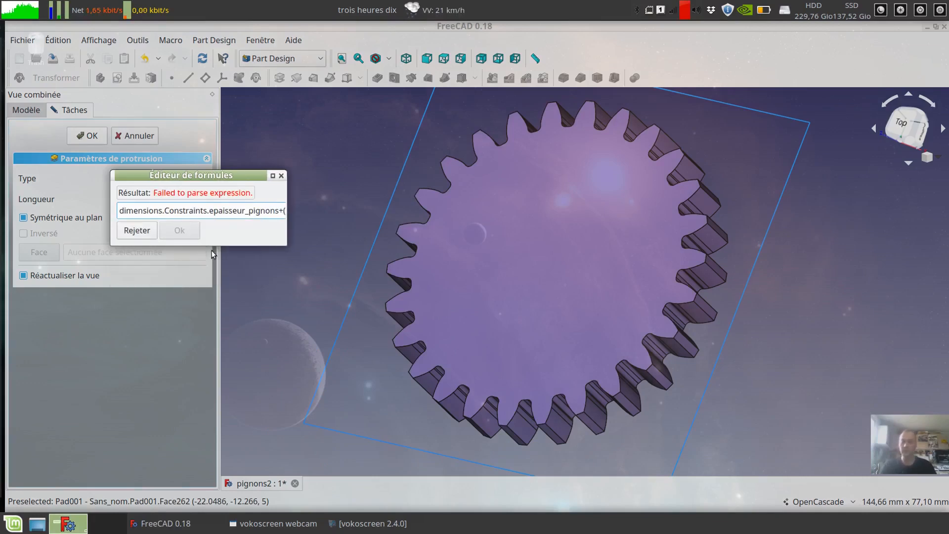
{"action": "type", "text": "d"}
{"action": "left_click", "coordinate": [174, 226]}
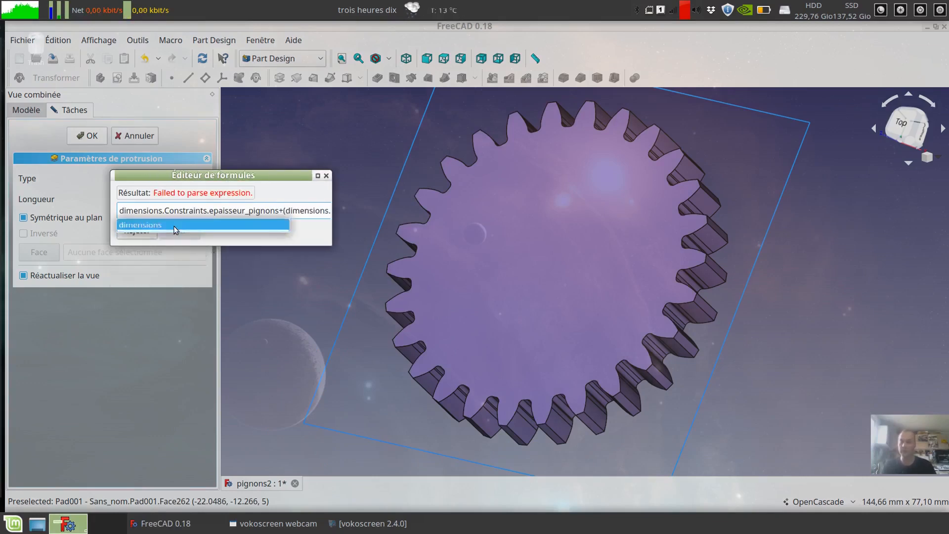
{"action": "type", "text": "c"}
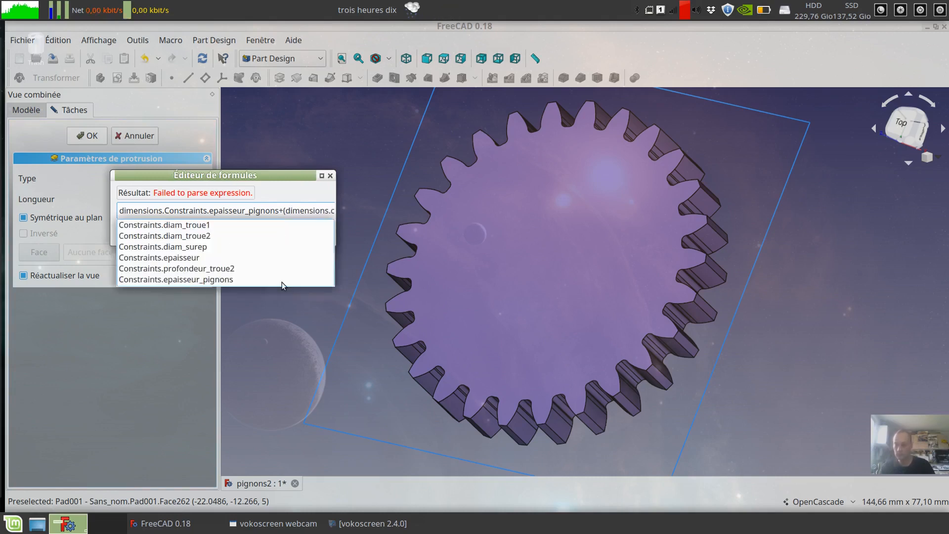
{"action": "left_click", "coordinate": [184, 259]}
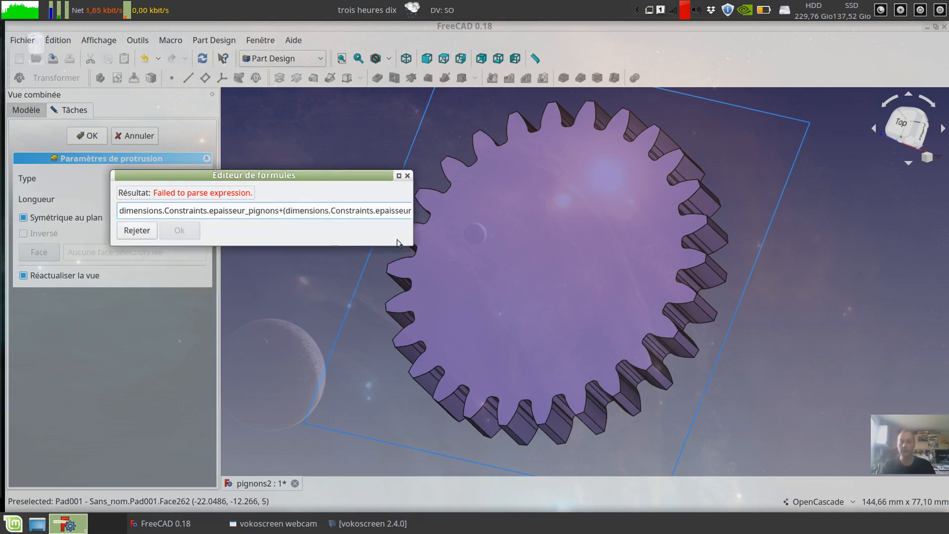
{"action": "left_click_drag", "start_coordinate": [409, 232], "coordinate": [501, 228]}
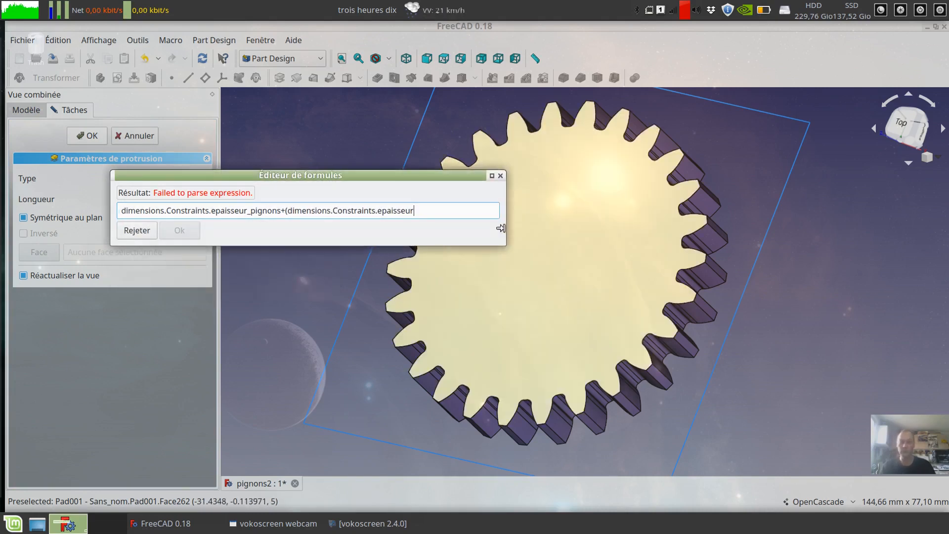
{"action": "type", "text": "*2)"}
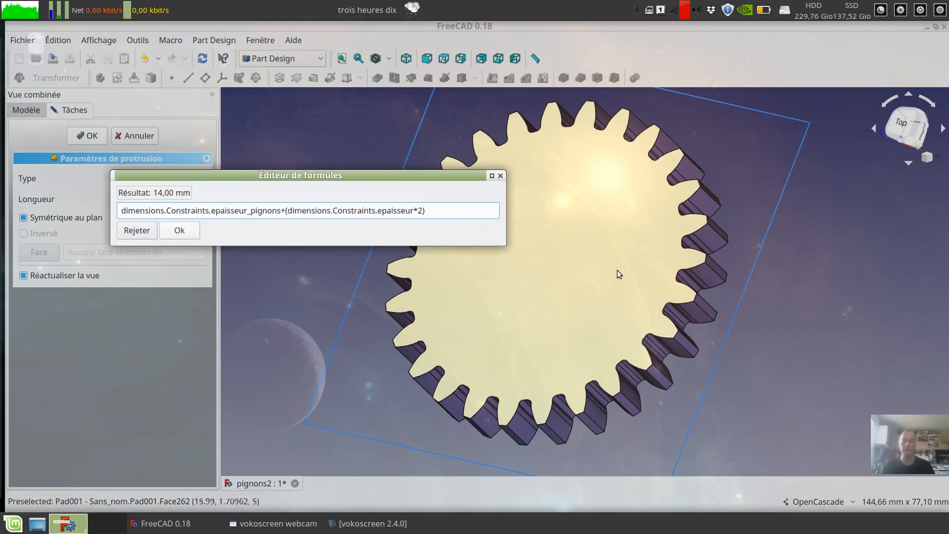
{"action": "left_click", "coordinate": [182, 230]}
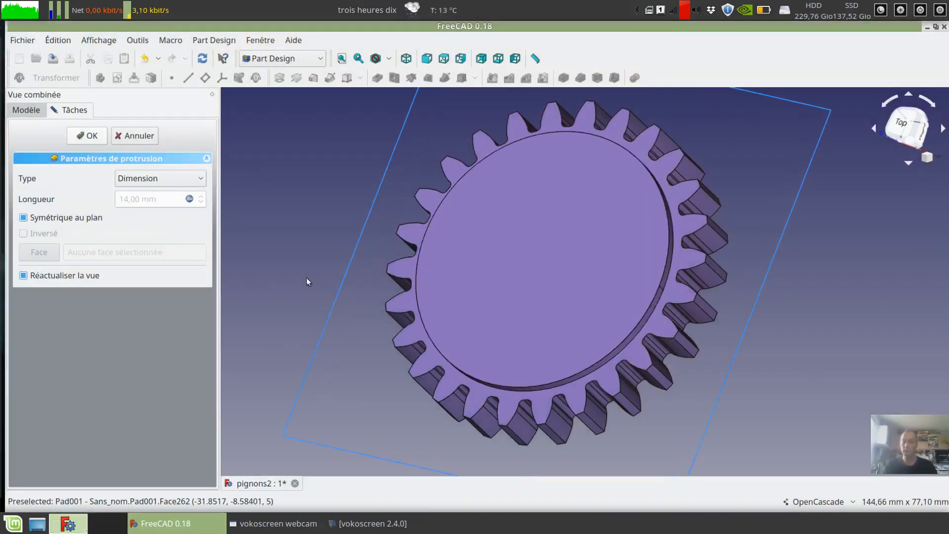
Step: Examine the raised hub on the gear's faces and accept the pad
{"action": "middle_click_drag", "start_coordinate": [785, 262], "coordinate": [820, 232]}
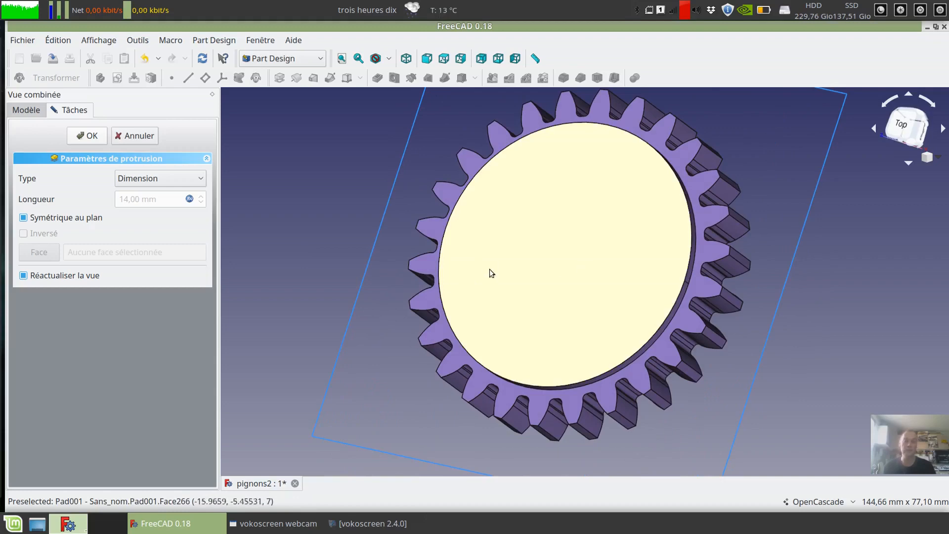
{"action": "middle_click_drag", "start_coordinate": [776, 303], "coordinate": [478, 264]}
{"action": "middle_click_drag", "start_coordinate": [494, 295], "coordinate": [578, 312]}
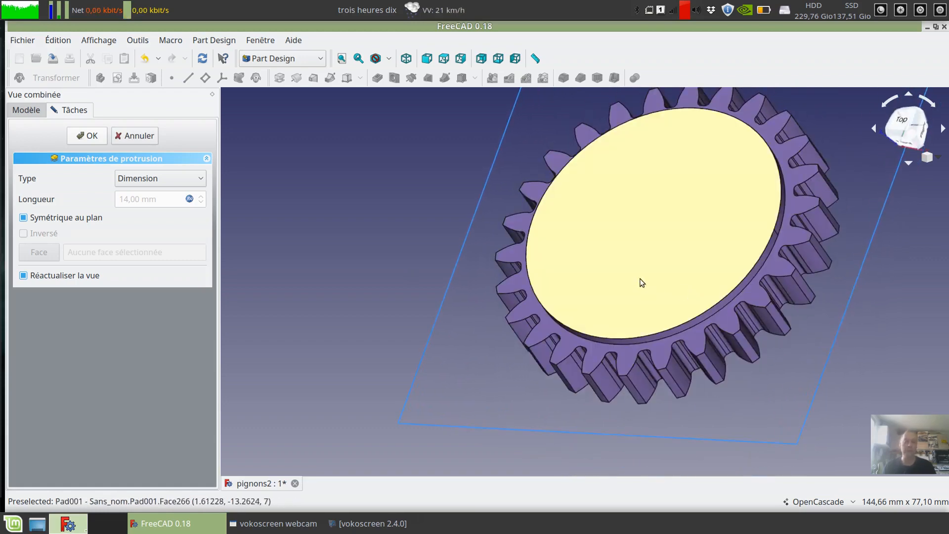
{"action": "middle_click_drag", "start_coordinate": [640, 280], "coordinate": [547, 364]}
{"action": "middle_click_drag", "start_coordinate": [847, 301], "coordinate": [755, 315]}
{"action": "middle_click_drag", "start_coordinate": [541, 254], "coordinate": [636, 265]}
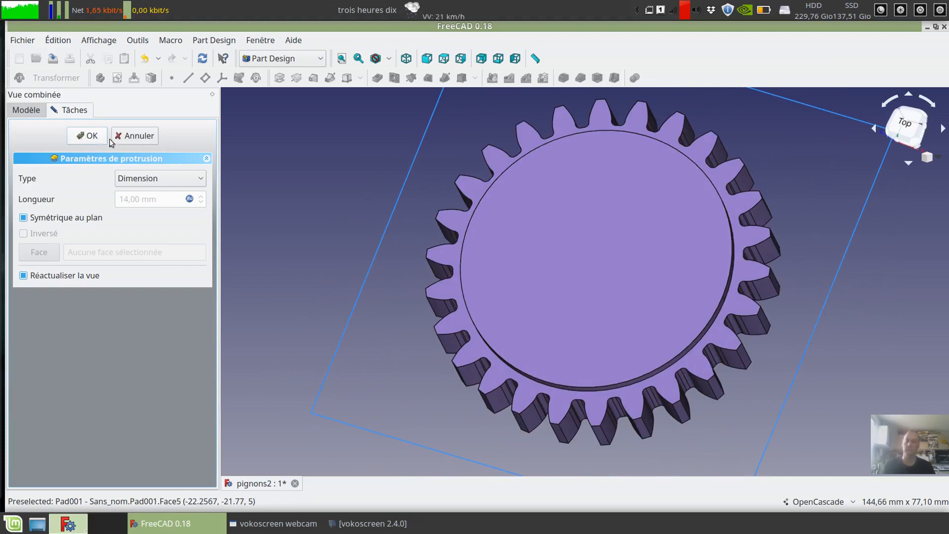
{"action": "left_click", "coordinate": [92, 137]}
Step: Create a new sketch on the XY_Plane of the pignons body and draw a circle centred on the origin
{"action": "middle_click_drag", "start_coordinate": [334, 210], "coordinate": [492, 275]}
{"action": "middle_click_drag", "start_coordinate": [677, 325], "coordinate": [489, 394]}
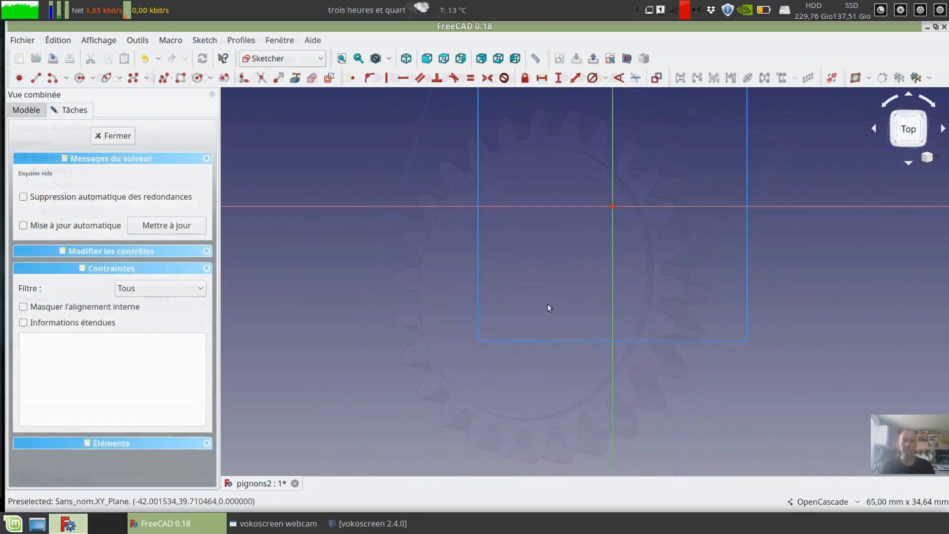
{"action": "left_click", "coordinate": [79, 78]}
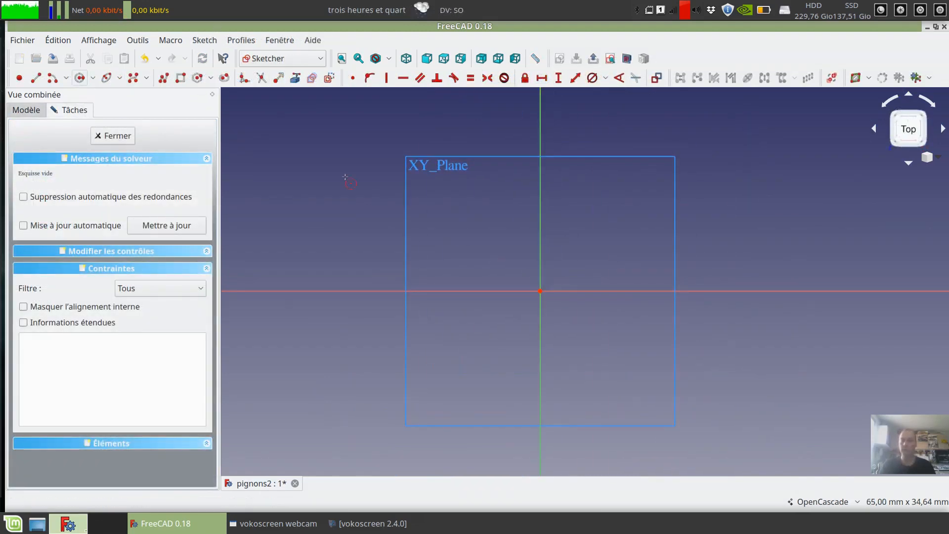
{"action": "left_click", "coordinate": [541, 291]}
{"action": "left_click", "coordinate": [610, 282]}
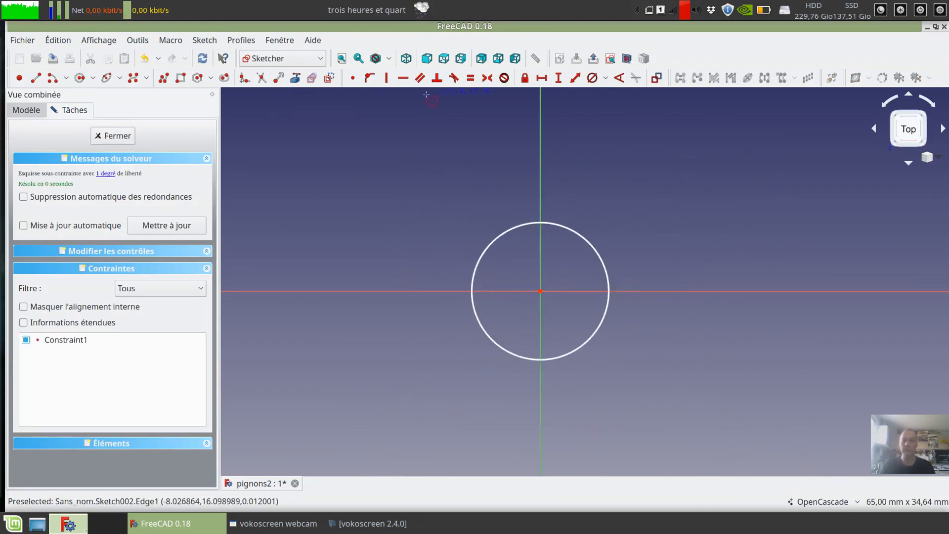
Step: Draw a three-sided rectangular notch outline with the Polyline tool on the circle's upper arc, with sides about 2.6 mm tall
{"action": "left_click", "coordinate": [163, 77]}
{"action": "left_click", "coordinate": [506, 229]}
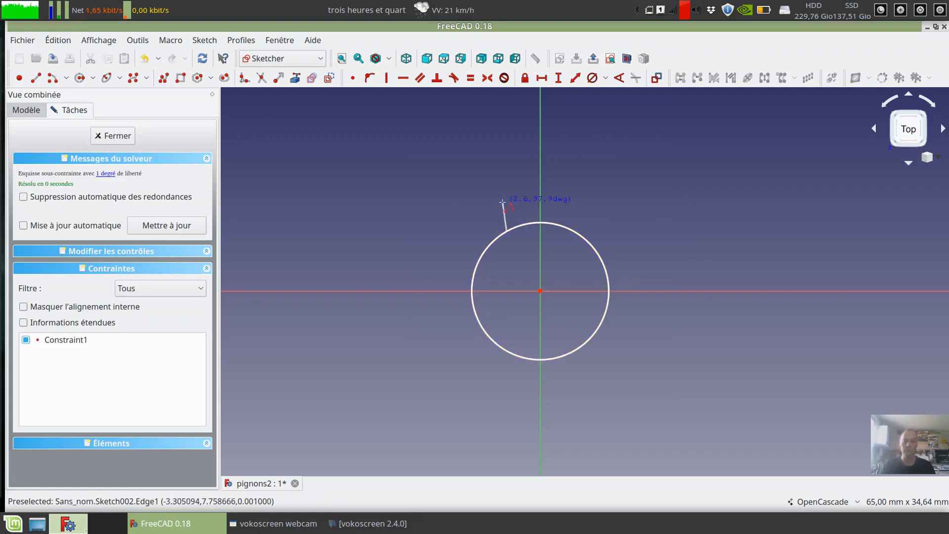
{"action": "left_click", "coordinate": [508, 203]}
{"action": "left_click", "coordinate": [577, 205]}
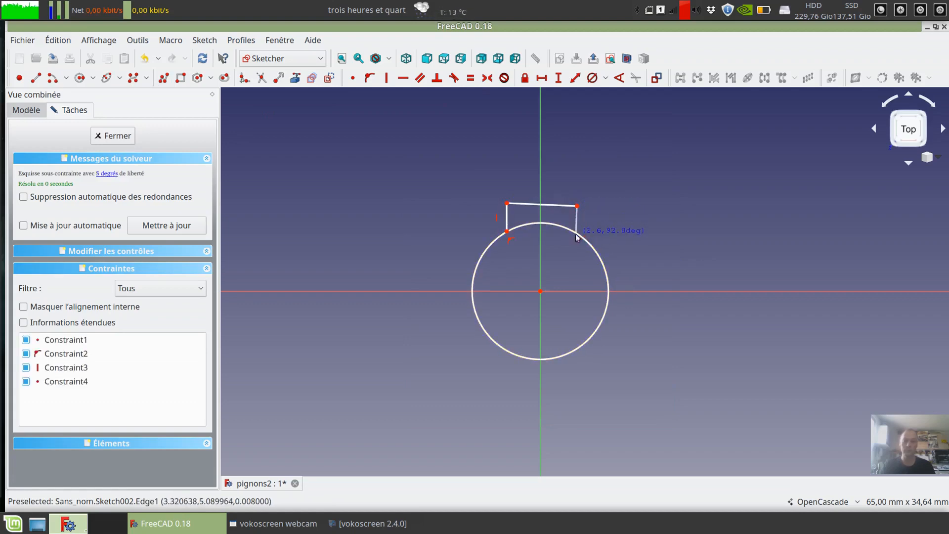
{"action": "left_click", "coordinate": [577, 234]}
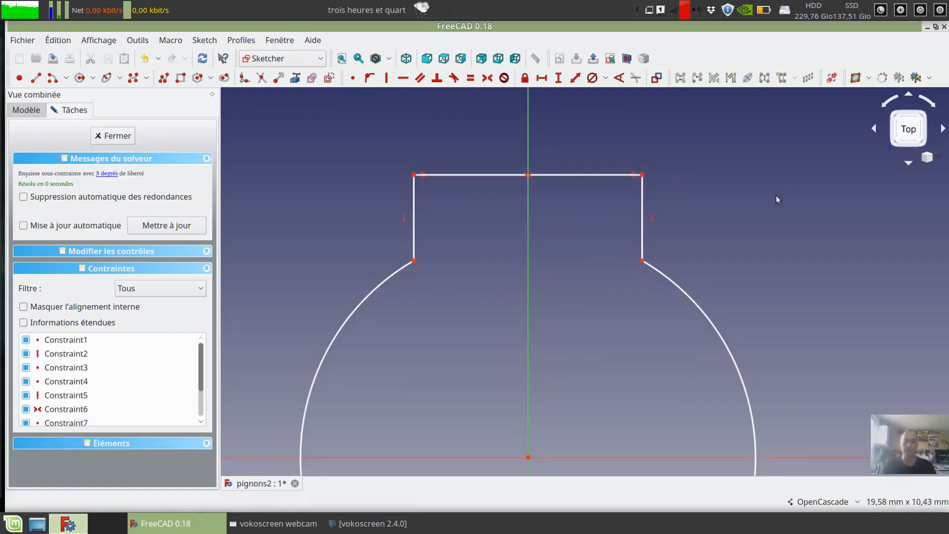
Step: Enlarge the circular arc to test how the notch behaves, and shrink it back to roughly its earlier size
{"action": "left_click", "coordinate": [644, 208]}
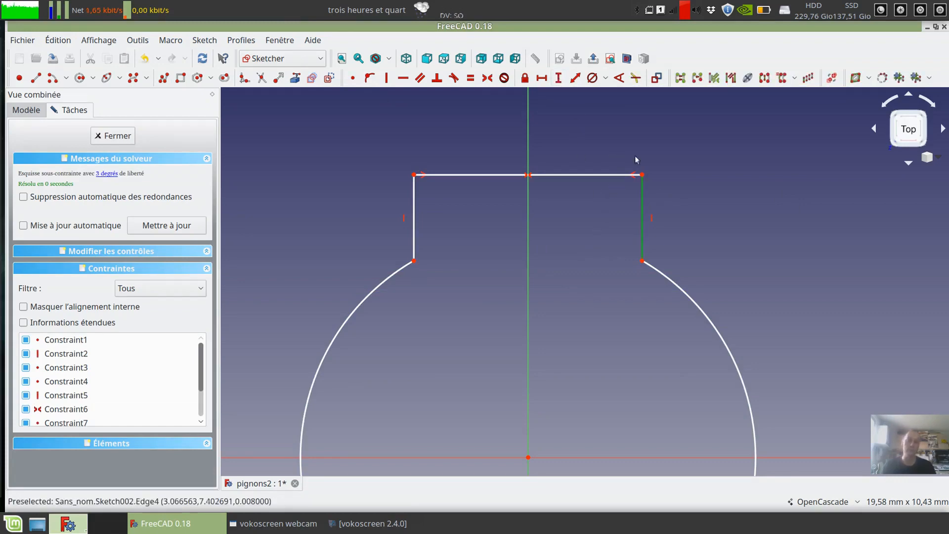
{"action": "scroll", "coordinate": [519, 288], "scroll_direction": "down", "scroll_amount": 5}
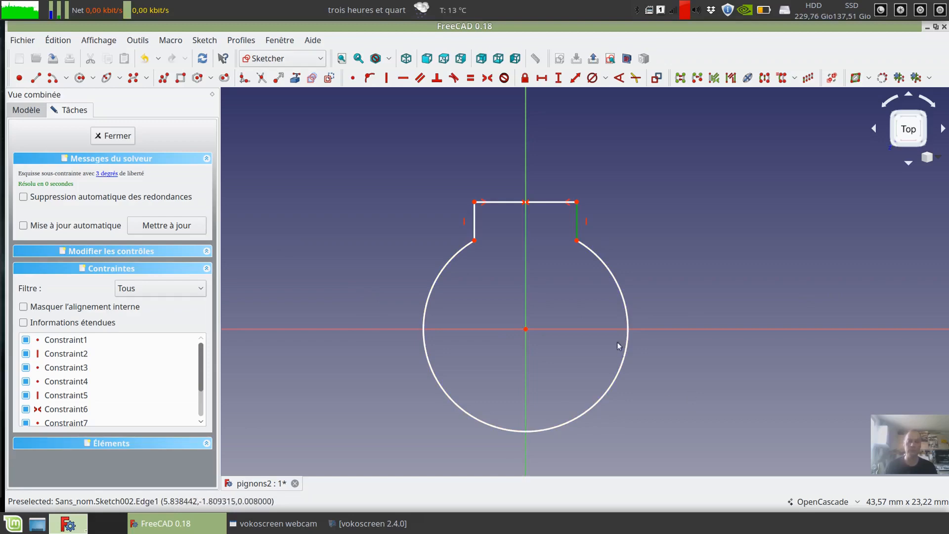
{"action": "left_click_drag", "start_coordinate": [611, 276], "coordinate": [736, 258]}
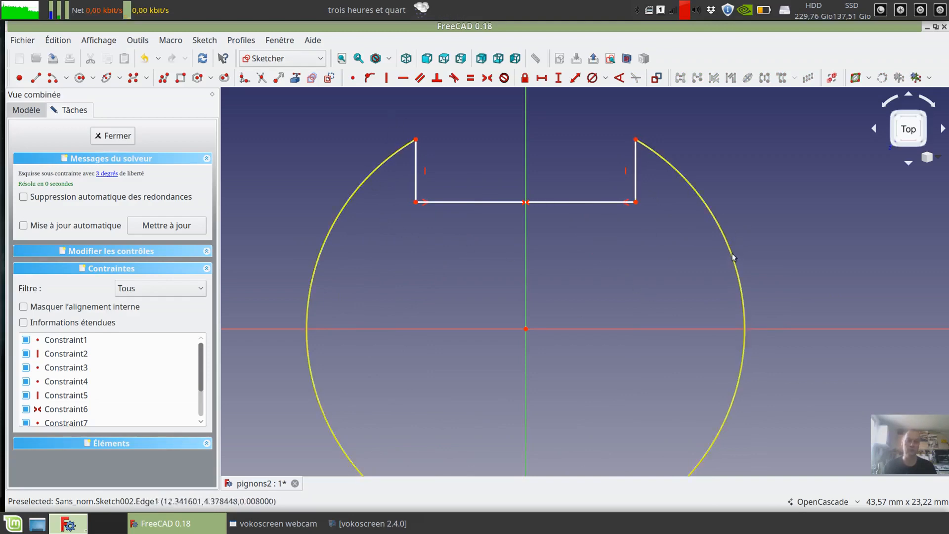
{"action": "left_click_drag", "start_coordinate": [732, 254], "coordinate": [621, 280]}
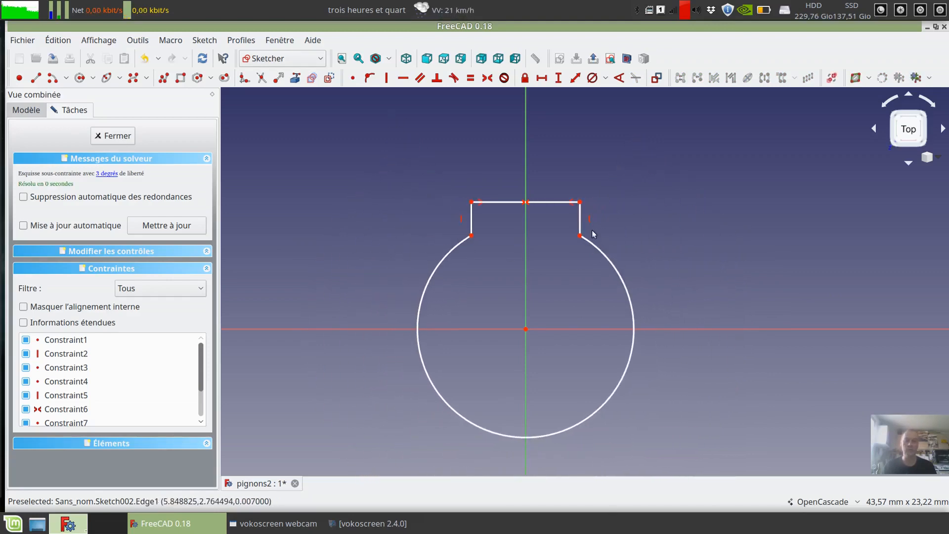
Step: Add a vertical length constraint to the notch's right side and begin its formula with a reference to the dimensions sketch's constraints
{"action": "scroll", "coordinate": [584, 228], "scroll_direction": "up", "scroll_amount": 3}
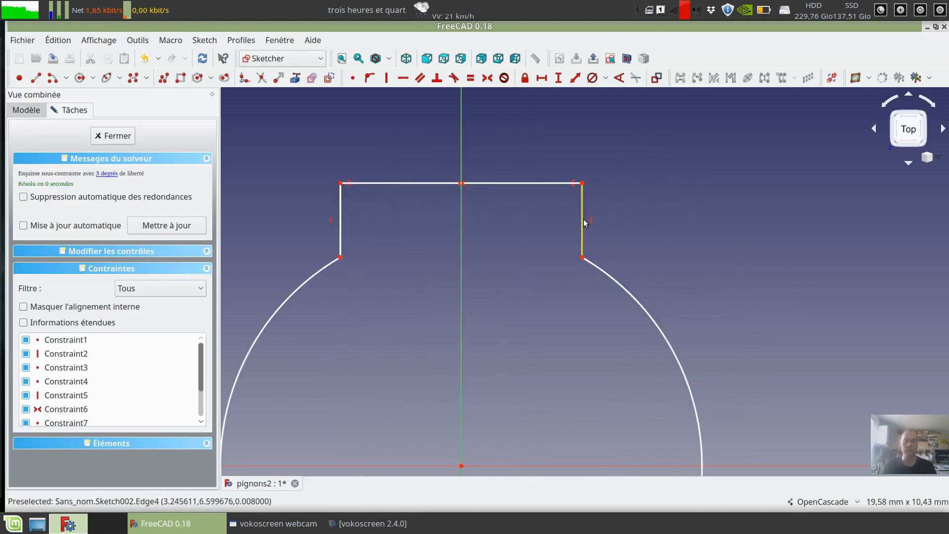
{"action": "left_click", "coordinate": [583, 227]}
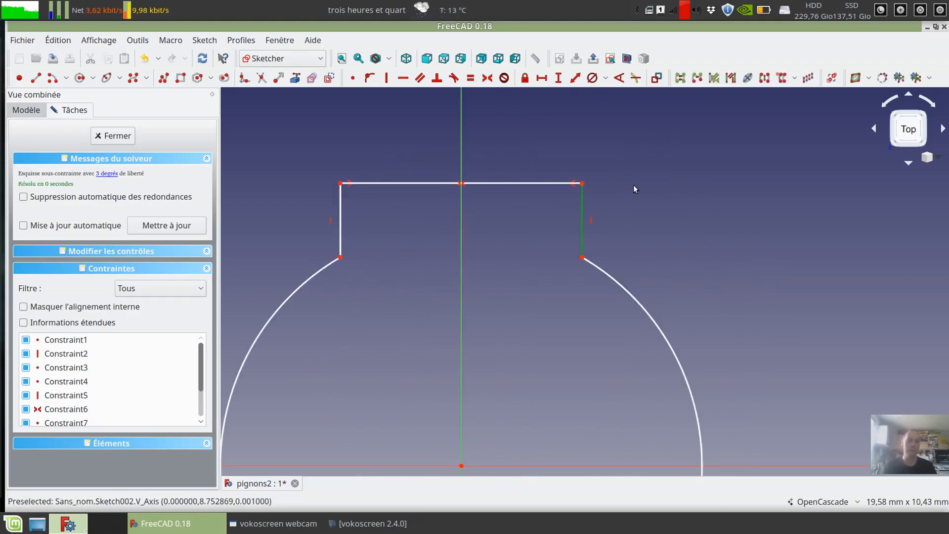
{"action": "left_click", "coordinate": [559, 78]}
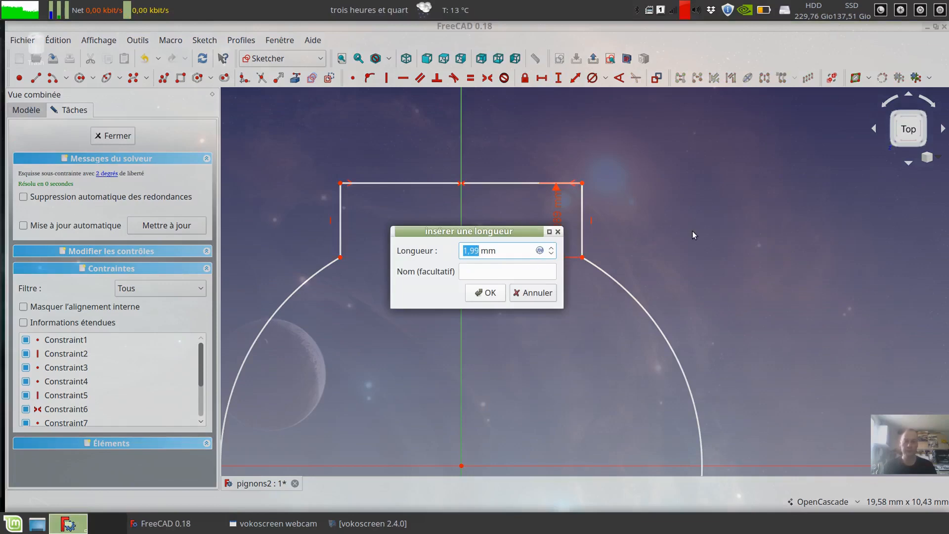
{"action": "left_click", "coordinate": [540, 250]}
{"action": "type", "text": "dimensions.c"}
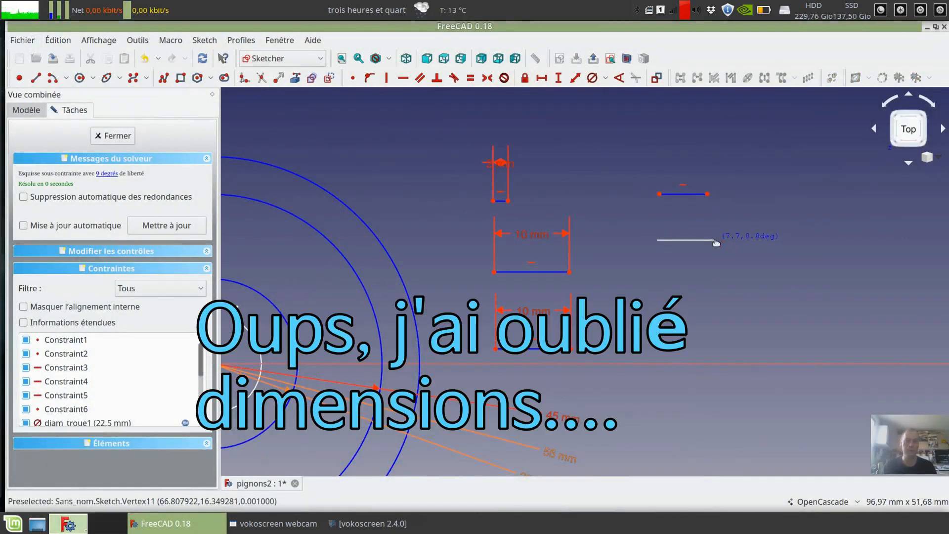
Step: Finish a horizontal line about 7.7 mm long in the dimensions sketch and add a horizontal length constraint to the unconstrained line above it
{"action": "left_click", "coordinate": [716, 240]}
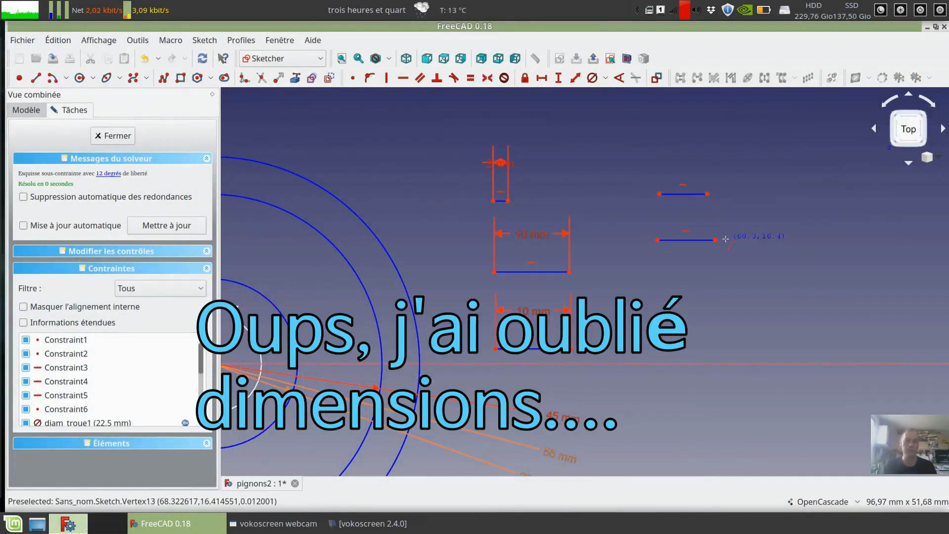
{"action": "left_click", "coordinate": [687, 194]}
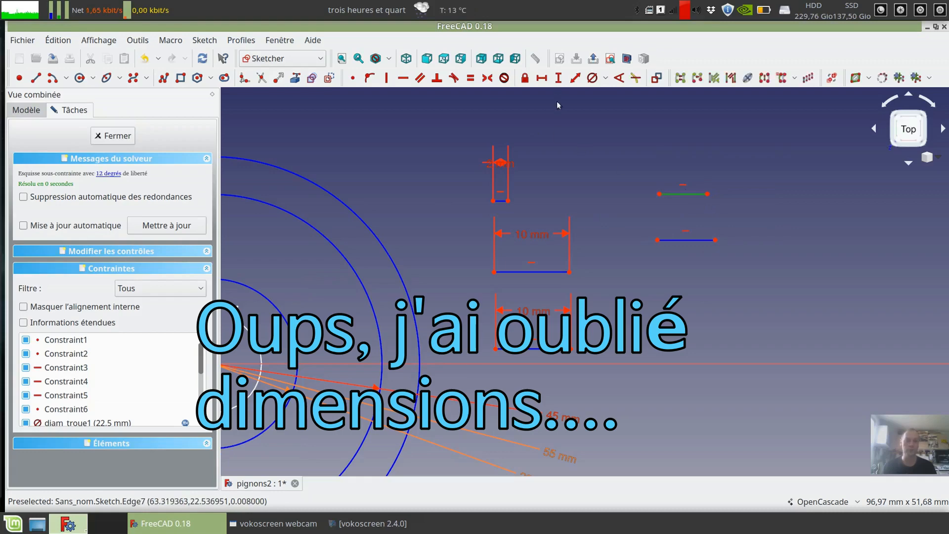
{"action": "left_click", "coordinate": [542, 78]}
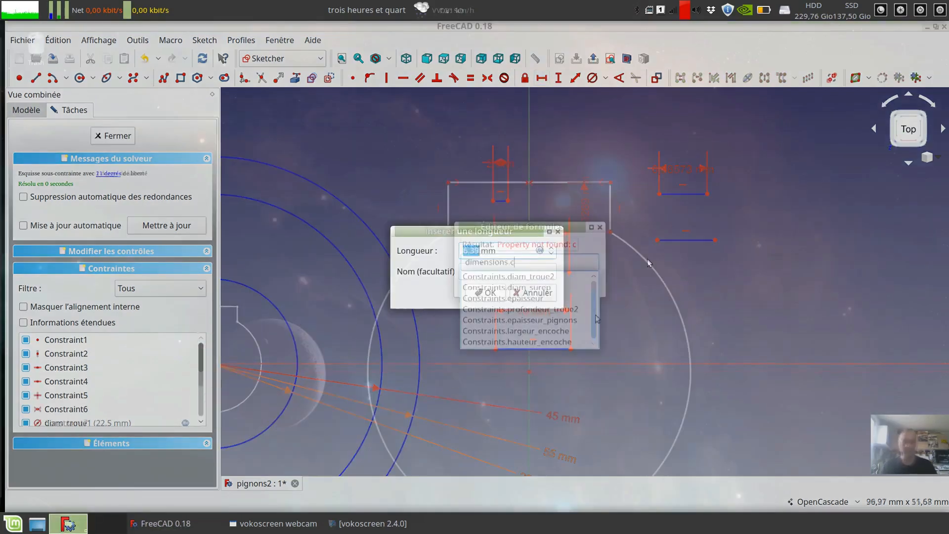
Step: Set the notch side's vertical length to the formula dimensions.Constraints.hauteur_encoche
{"action": "left_click", "coordinate": [557, 342]}
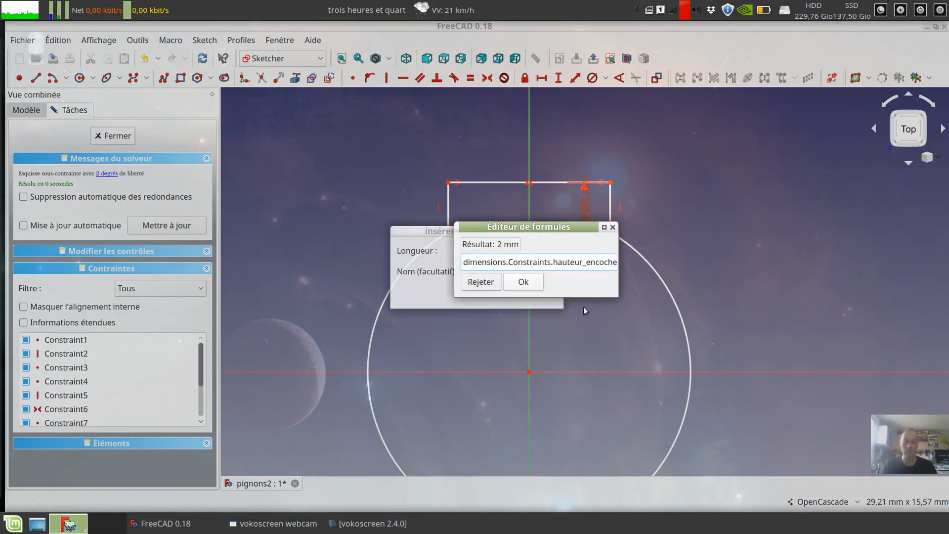
{"action": "left_click", "coordinate": [531, 288]}
{"action": "key", "text": "Return"}
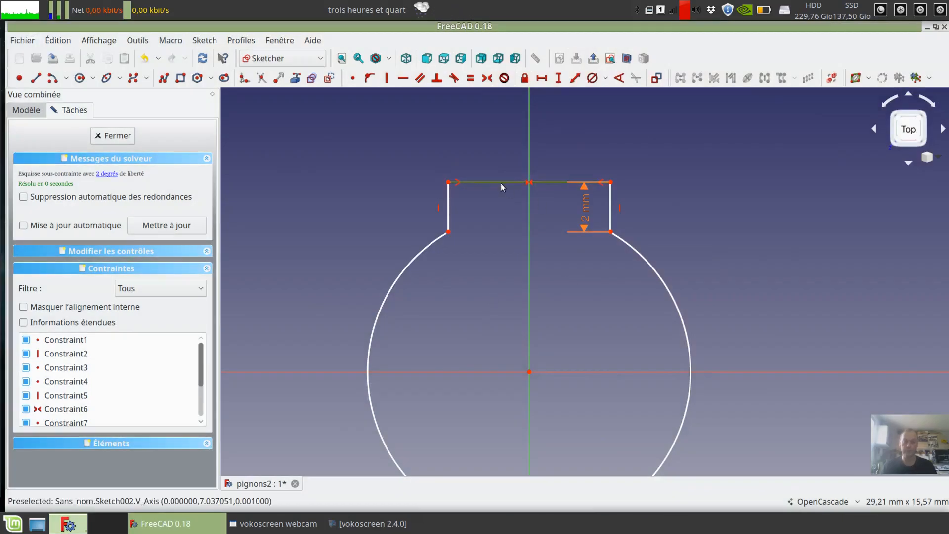
Step: Add a horizontal length constraint to the notch's top line with the formula dimensions.Constraints.largeur_encoche
{"action": "left_click", "coordinate": [542, 77]}
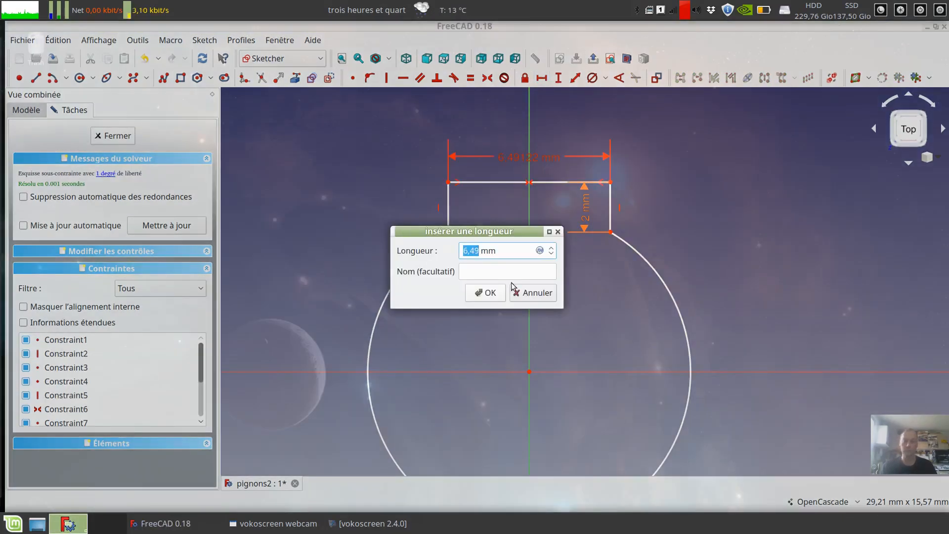
{"action": "left_click", "coordinate": [540, 250]}
{"action": "type", "text": "c"}
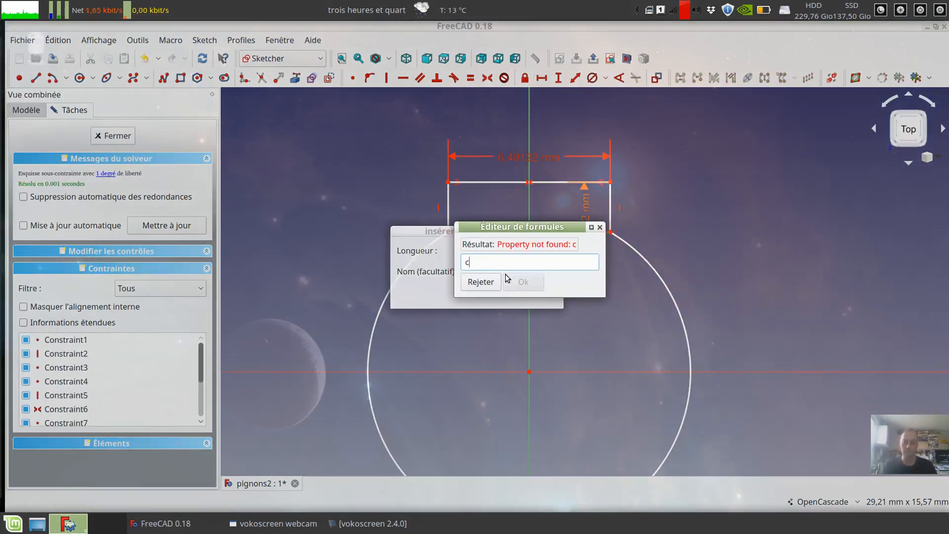
{"action": "key", "text": "BackSpace"}
{"action": "type", "text": "di"}
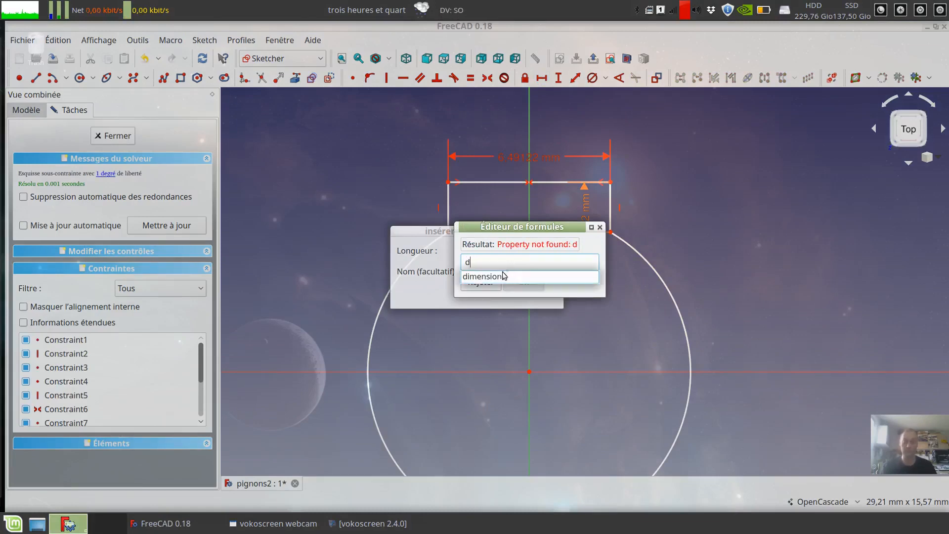
{"action": "left_click", "coordinate": [499, 275]}
{"action": "type", "text": "c"}
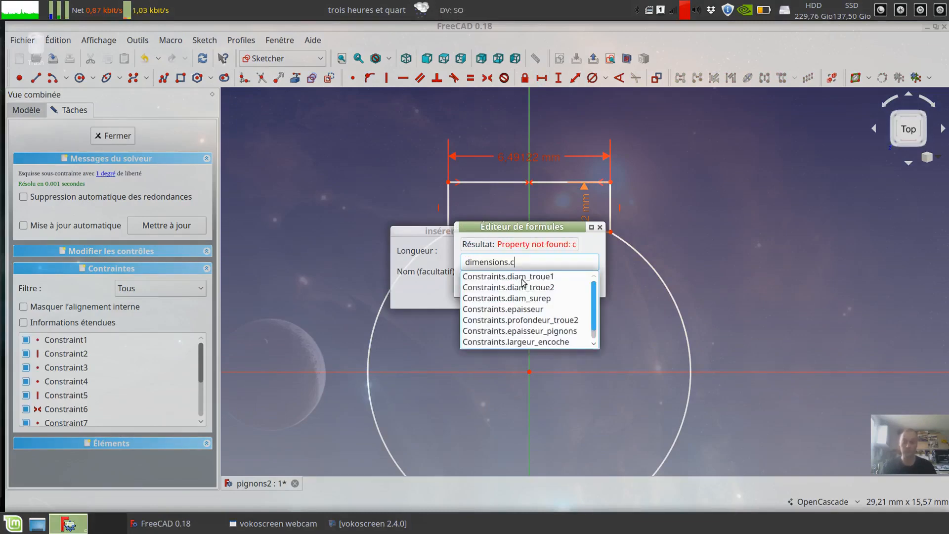
{"action": "left_click", "coordinate": [532, 341]}
{"action": "left_click", "coordinate": [524, 282]}
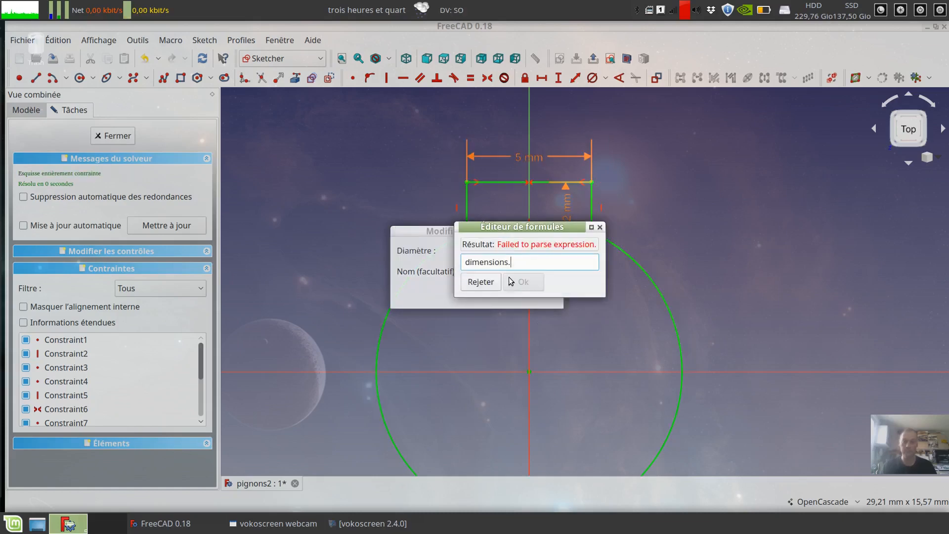
Step: Set the arc's diameter to the formula dimensions.Constraints.diam_troue2 and close the notched bore sketch
{"action": "type", "text": "c"}
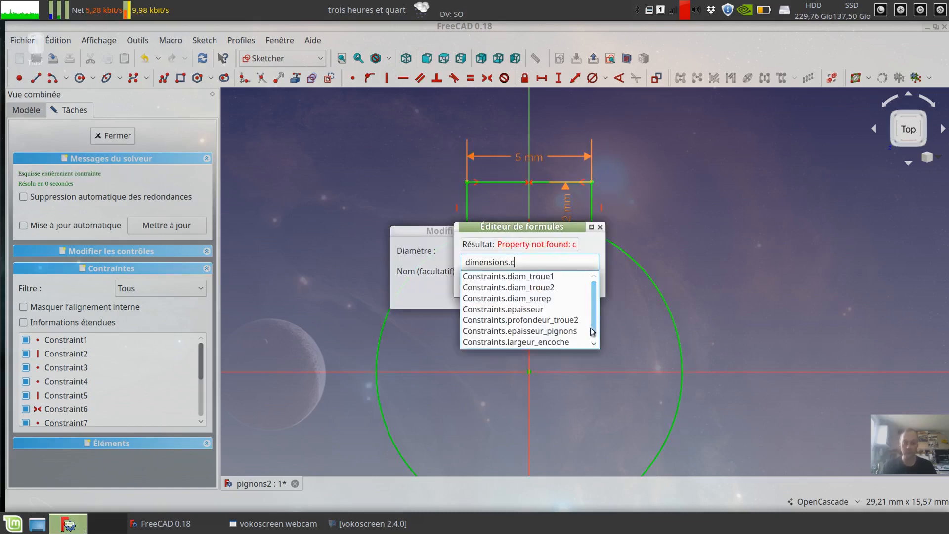
{"action": "left_click_drag", "start_coordinate": [594, 329], "coordinate": [594, 303]}
{"action": "left_click", "coordinate": [524, 288]}
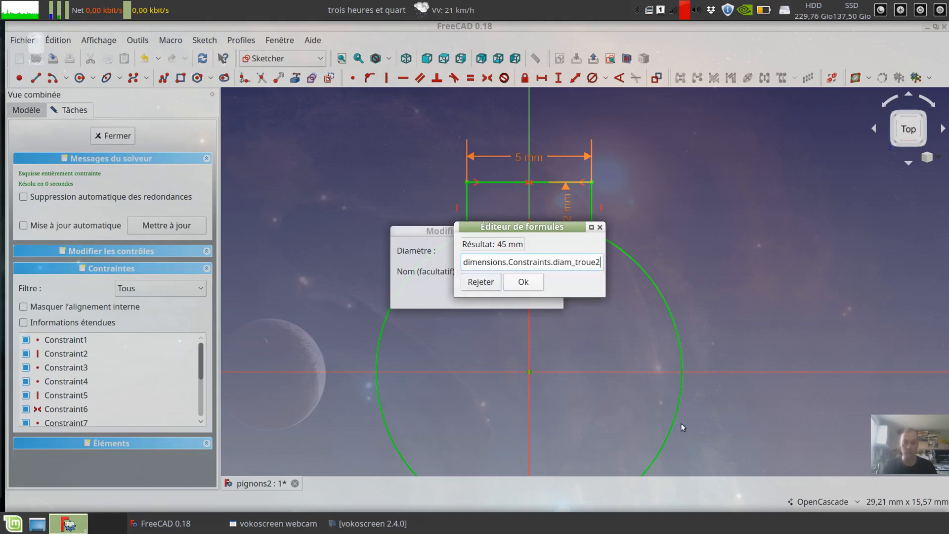
{"action": "left_click", "coordinate": [526, 283]}
{"action": "left_click", "coordinate": [482, 293]}
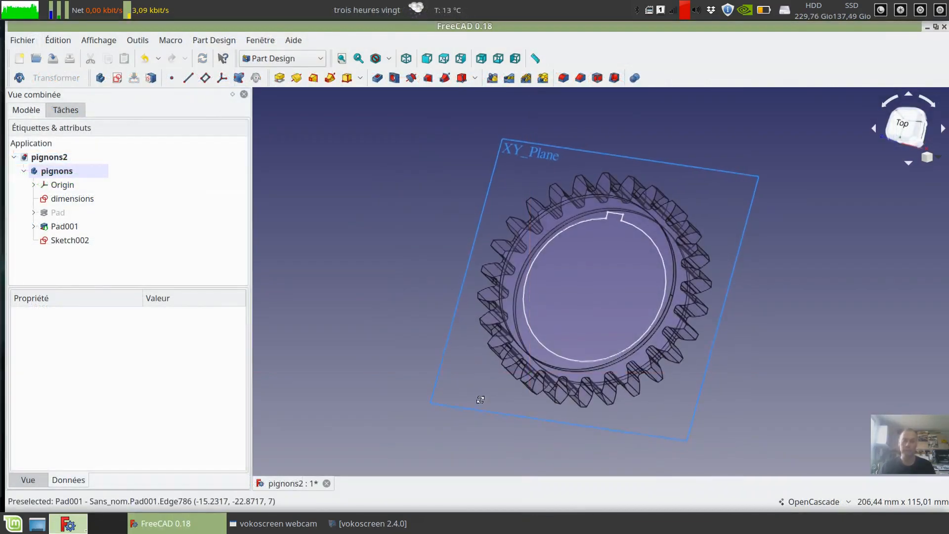
Step: Show the view properties of the pignons body and widen the property name column to read the display settings
{"action": "middle_click_drag", "start_coordinate": [480, 400], "coordinate": [544, 388]}
{"action": "middle_click_drag", "start_coordinate": [763, 238], "coordinate": [760, 263]}
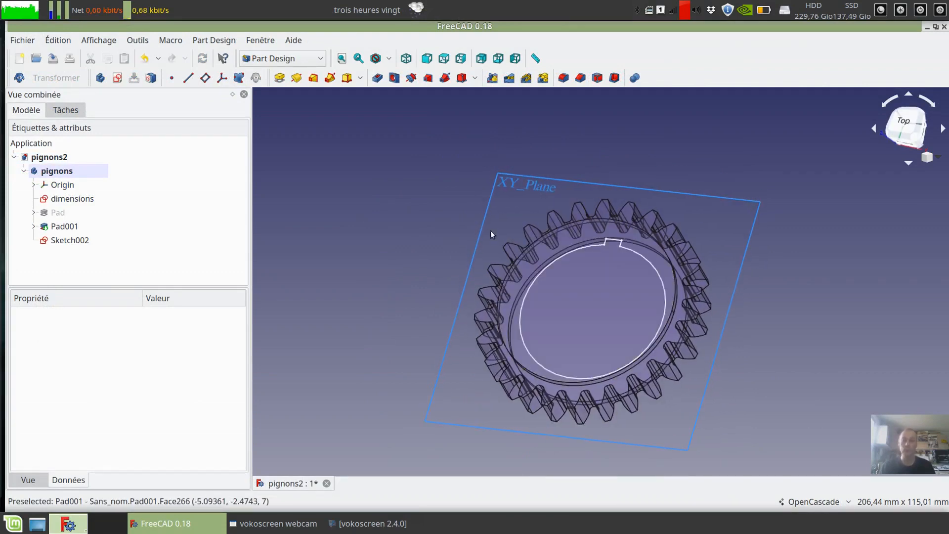
{"action": "middle_click_drag", "start_coordinate": [490, 231], "coordinate": [484, 207]}
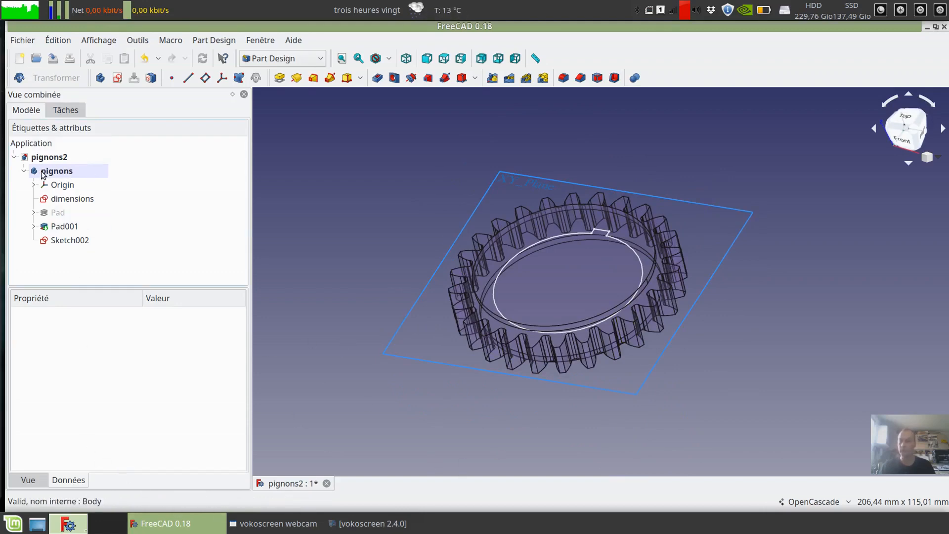
{"action": "left_click", "coordinate": [32, 483]}
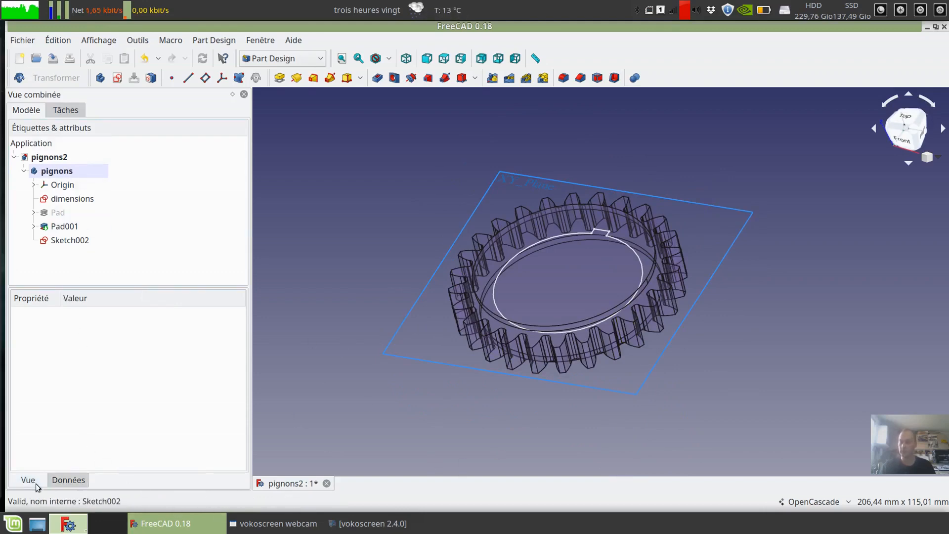
{"action": "left_click", "coordinate": [74, 171]}
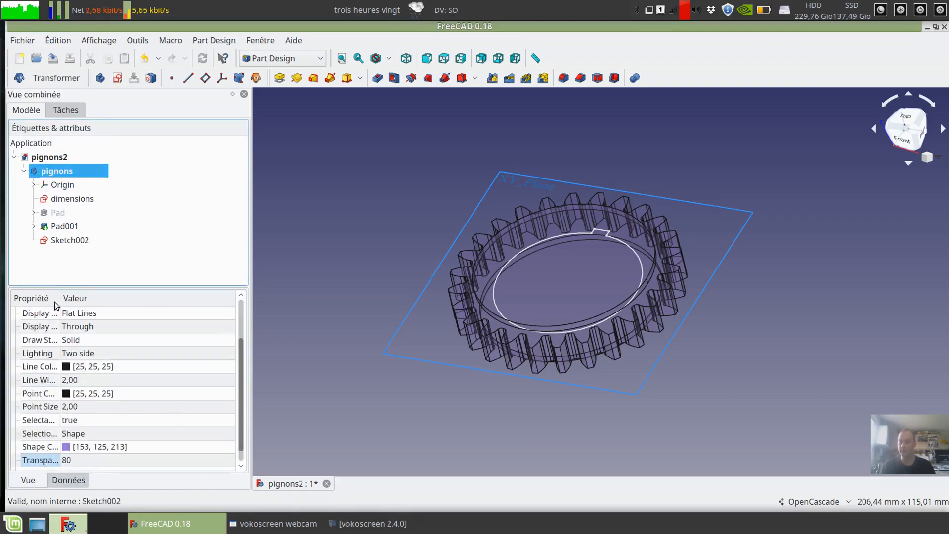
{"action": "left_click_drag", "start_coordinate": [60, 298], "coordinate": [84, 297]}
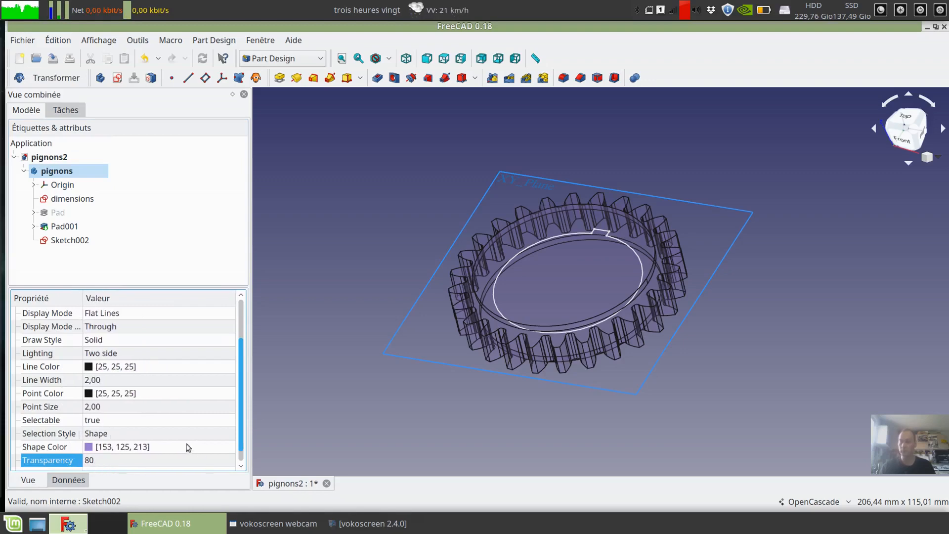
{"action": "left_click", "coordinate": [221, 434]}
{"action": "left_click", "coordinate": [228, 435]}
{"action": "left_click", "coordinate": [240, 430]}
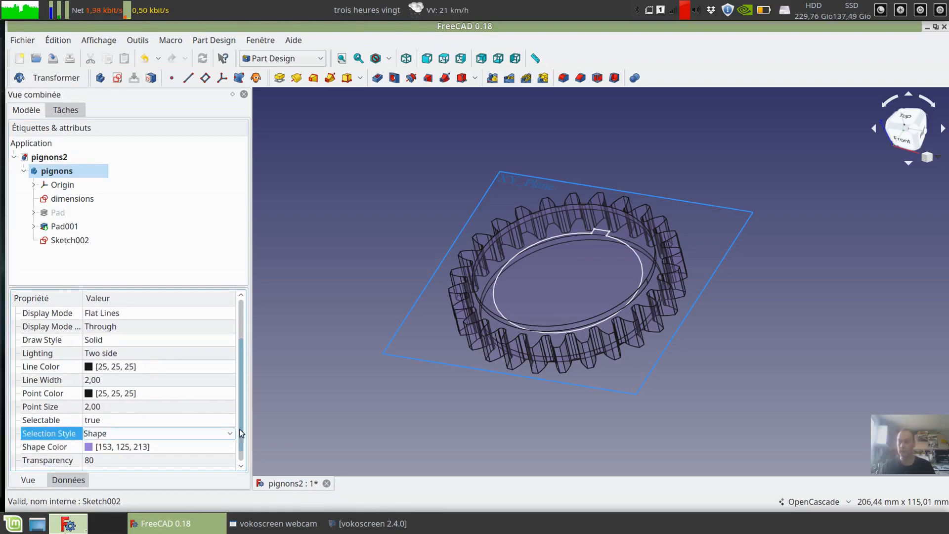
{"action": "scroll", "coordinate": [241, 449], "scroll_direction": "down", "scroll_amount": 1}
{"action": "scroll", "coordinate": [241, 448], "scroll_direction": "up", "scroll_amount": 3}
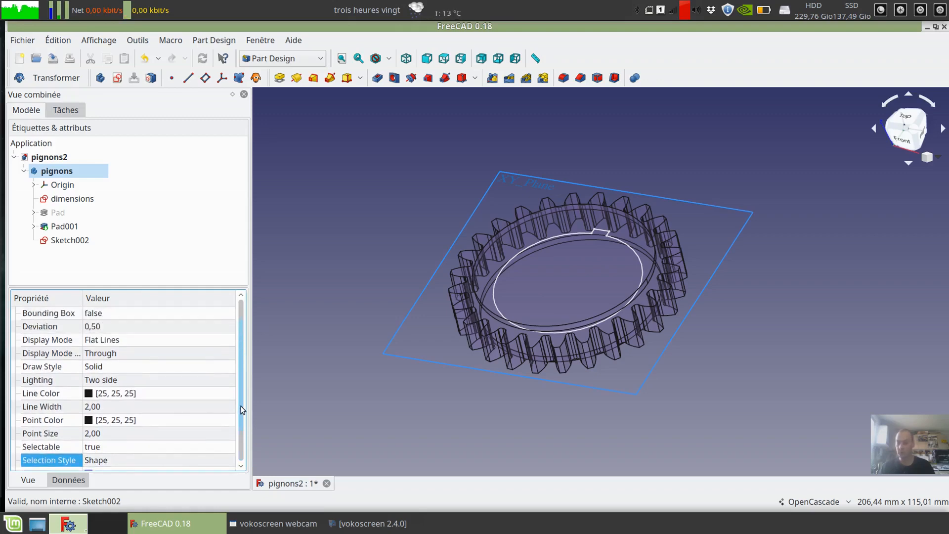
Step: Try the Dashed and Dotted draw styles on the pignons body, and restore Solid
{"action": "left_click", "coordinate": [107, 368]}
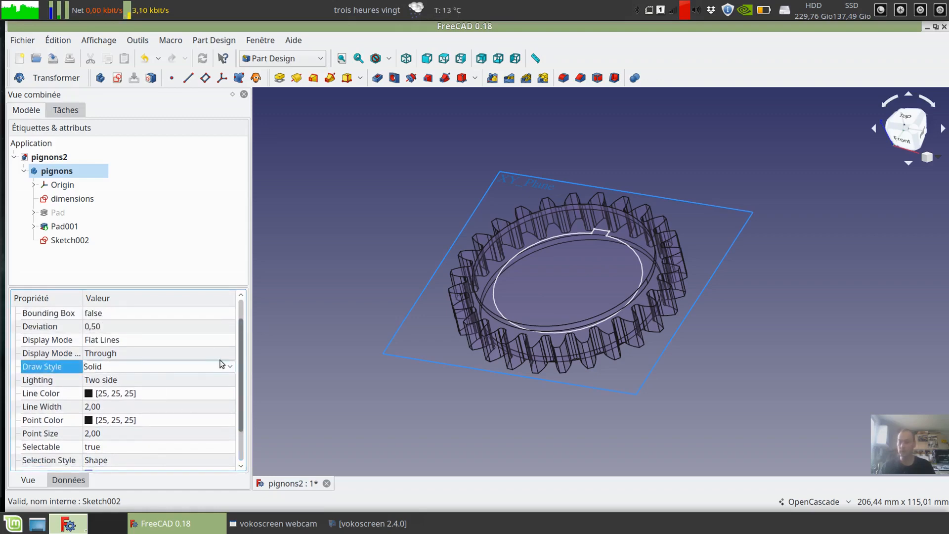
{"action": "left_click", "coordinate": [230, 366]}
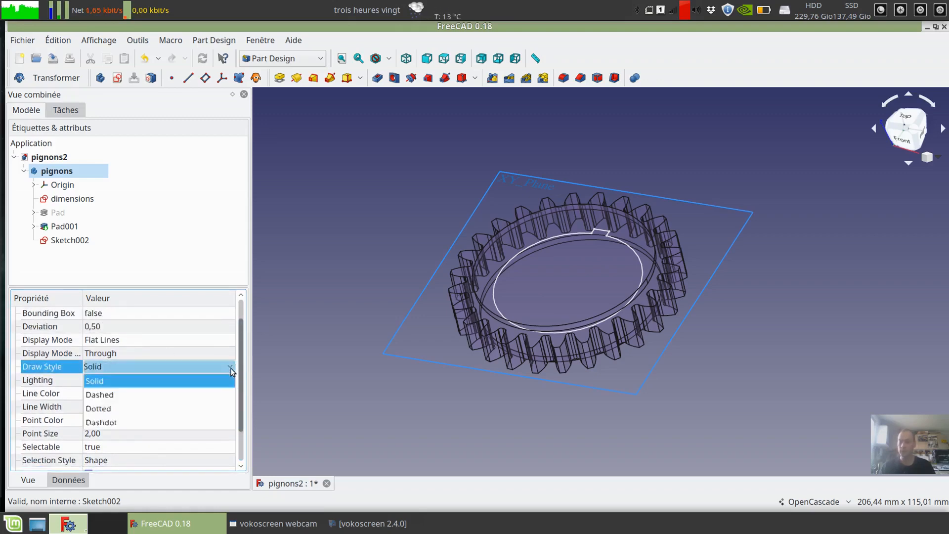
{"action": "left_click", "coordinate": [102, 394]}
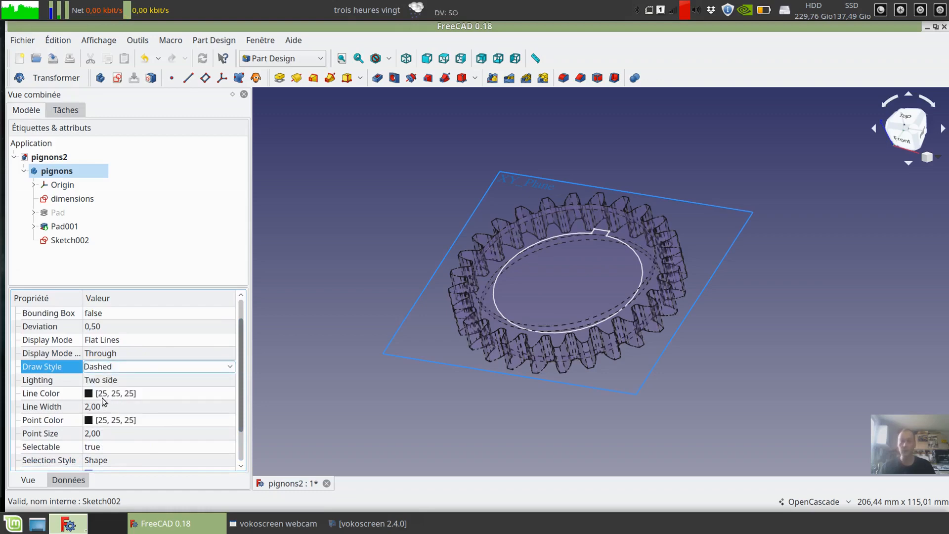
{"action": "left_click", "coordinate": [233, 369]}
{"action": "left_click", "coordinate": [142, 407]}
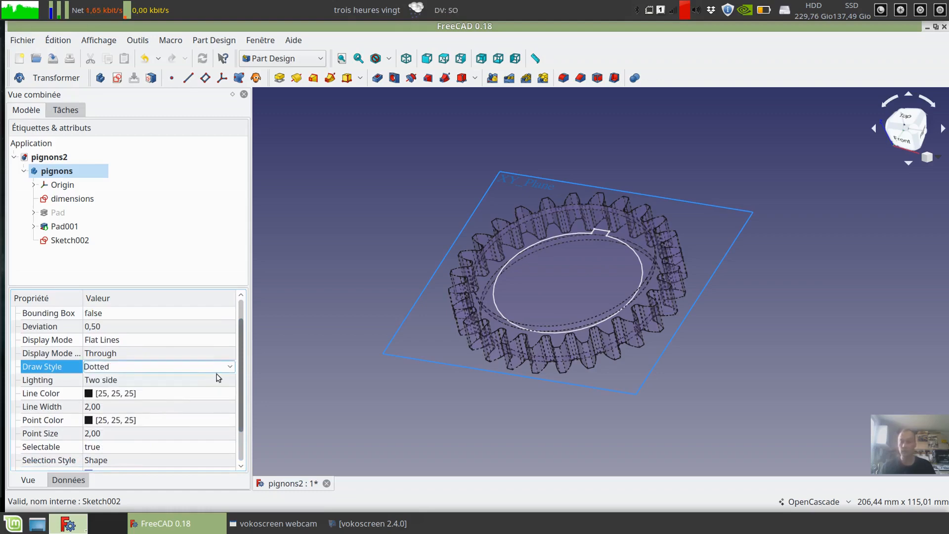
{"action": "left_click", "coordinate": [222, 369]}
{"action": "left_click", "coordinate": [195, 380]}
Step: Try the Wireframe display mode on the pignons body, inspect the gear, and restore Flat Lines
{"action": "left_click", "coordinate": [234, 343]}
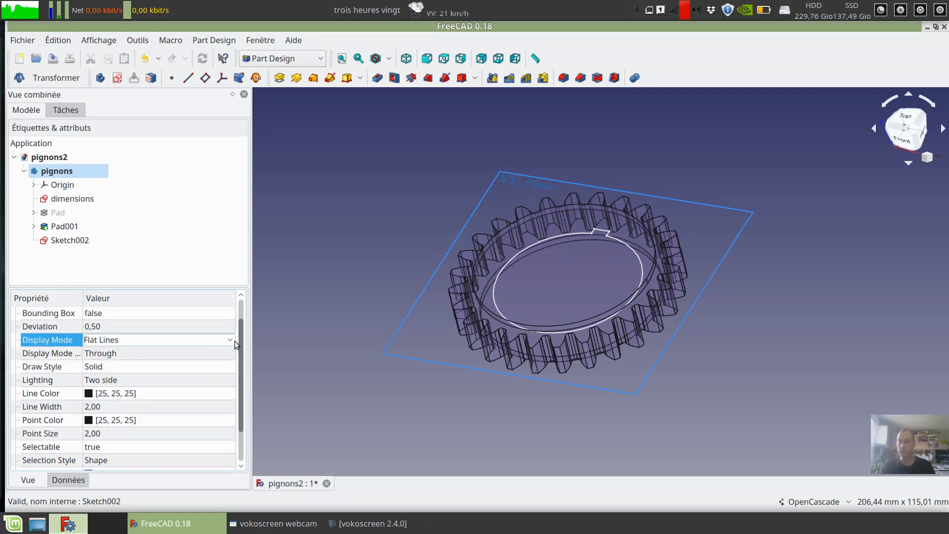
{"action": "left_click", "coordinate": [233, 344]}
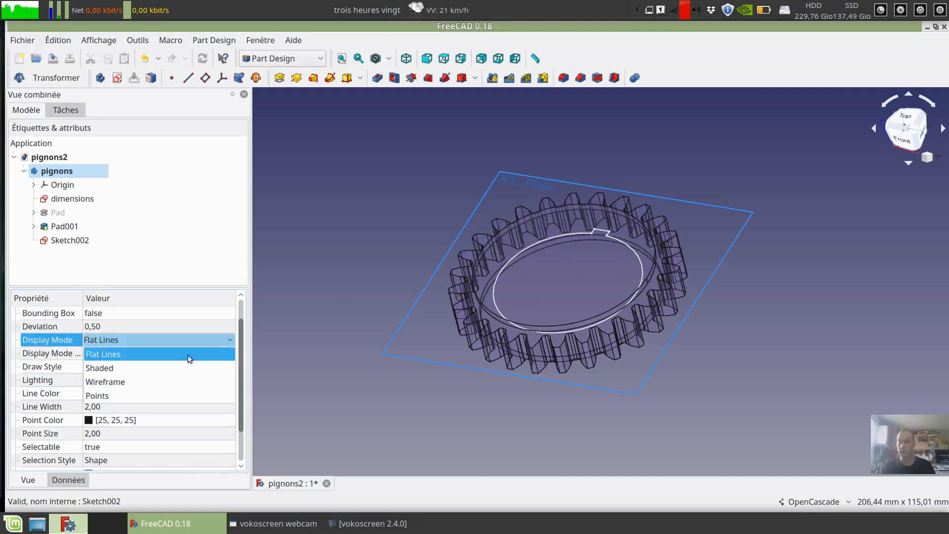
{"action": "left_click", "coordinate": [127, 382]}
{"action": "middle_click_drag", "start_coordinate": [391, 397], "coordinate": [343, 399]}
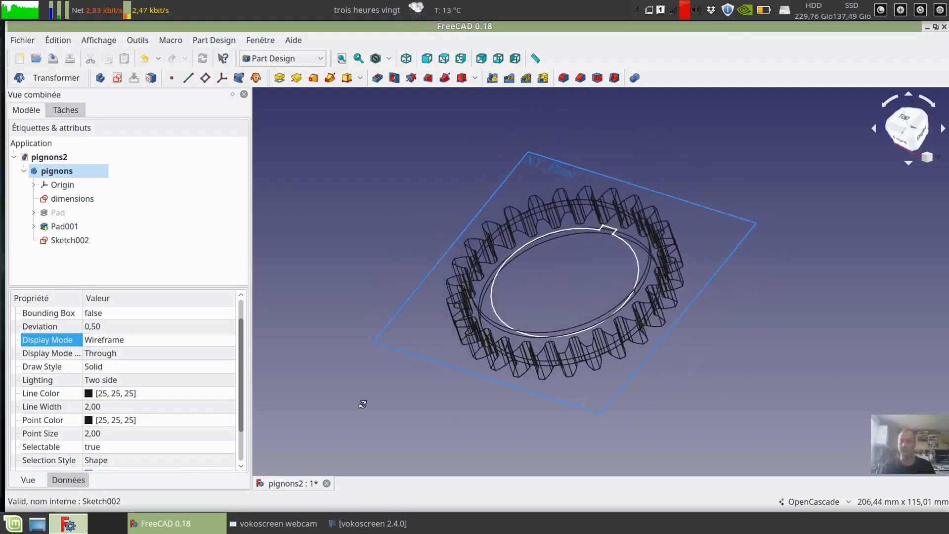
{"action": "scroll", "coordinate": [489, 322], "scroll_direction": "up", "scroll_amount": 6}
{"action": "scroll", "coordinate": [441, 291], "scroll_direction": "down", "scroll_amount": 8}
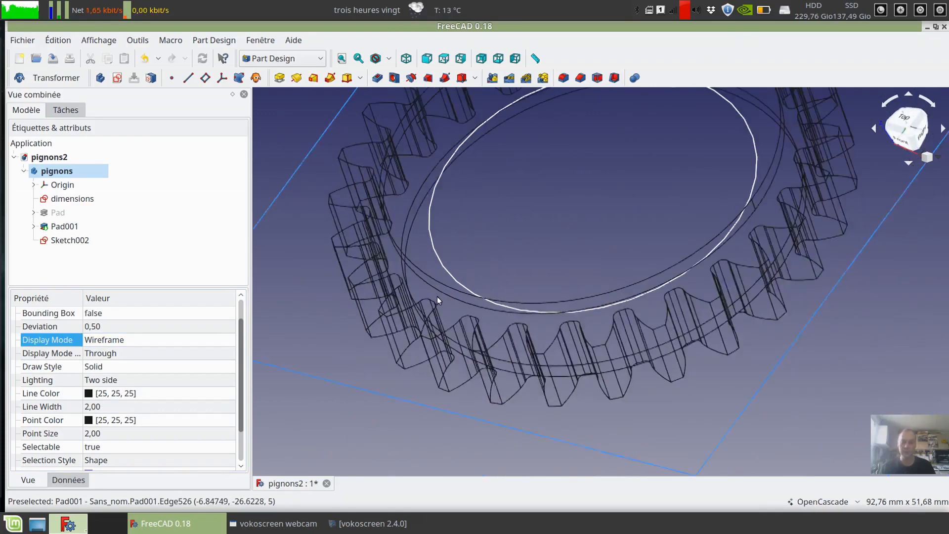
{"action": "left_click", "coordinate": [213, 340]}
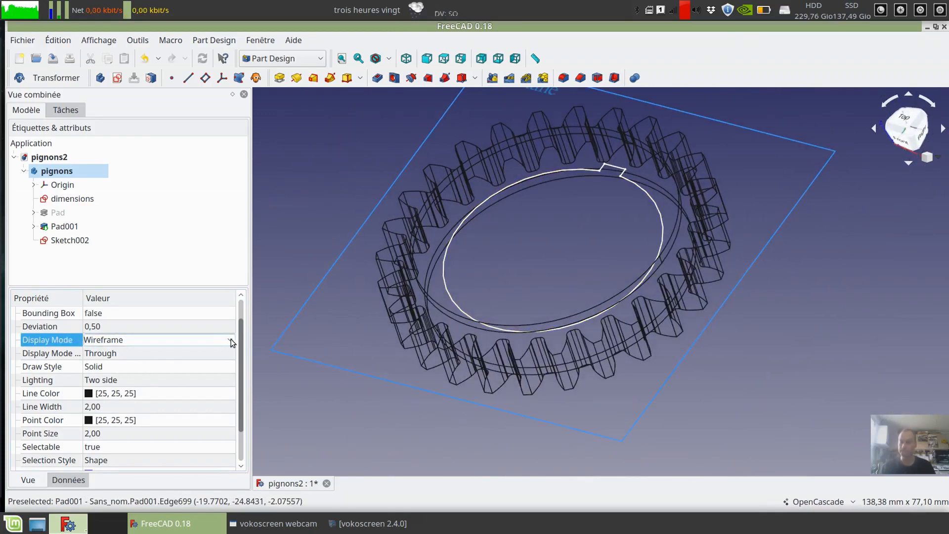
{"action": "left_click", "coordinate": [213, 341]}
{"action": "left_click", "coordinate": [115, 355]}
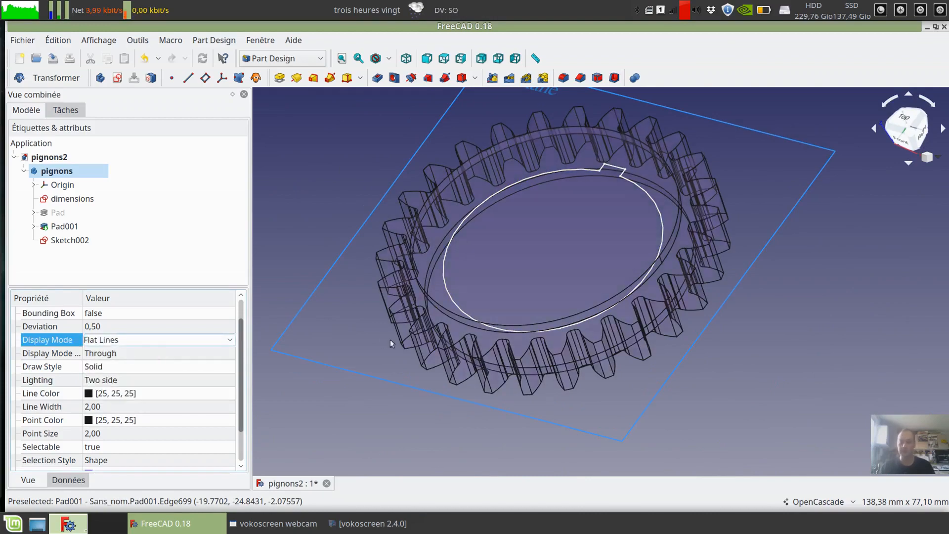
Step: Open the attachment offset of Sketch002, the notched bore sketch, for editing in the placement dialog
{"action": "mouse_move", "coordinate": [390, 339]}
{"action": "middle_mouse_down"}
{"action": "mouse_move", "coordinate": [418, 420]}
{"action": "mouse_move", "coordinate": [566, 326]}
{"action": "mouse_move", "coordinate": [409, 385]}
{"action": "mouse_move", "coordinate": [538, 439]}
{"action": "mouse_move", "coordinate": [515, 411]}
{"action": "mouse_move", "coordinate": [464, 390]}
{"action": "mouse_move", "coordinate": [529, 414]}
{"action": "middle_mouse_up"}
{"action": "middle_click_drag", "start_coordinate": [333, 327], "coordinate": [405, 373]}
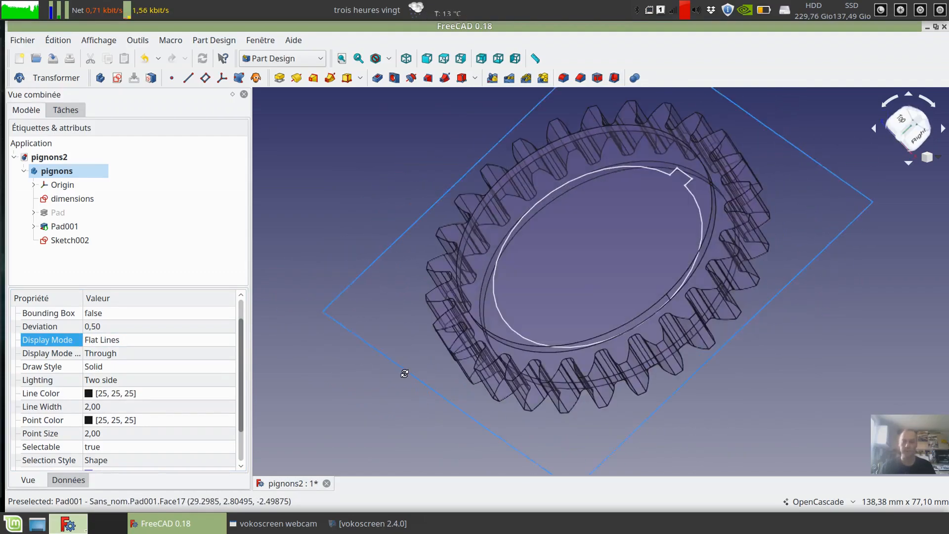
{"action": "middle_click_drag", "start_coordinate": [354, 270], "coordinate": [369, 255]}
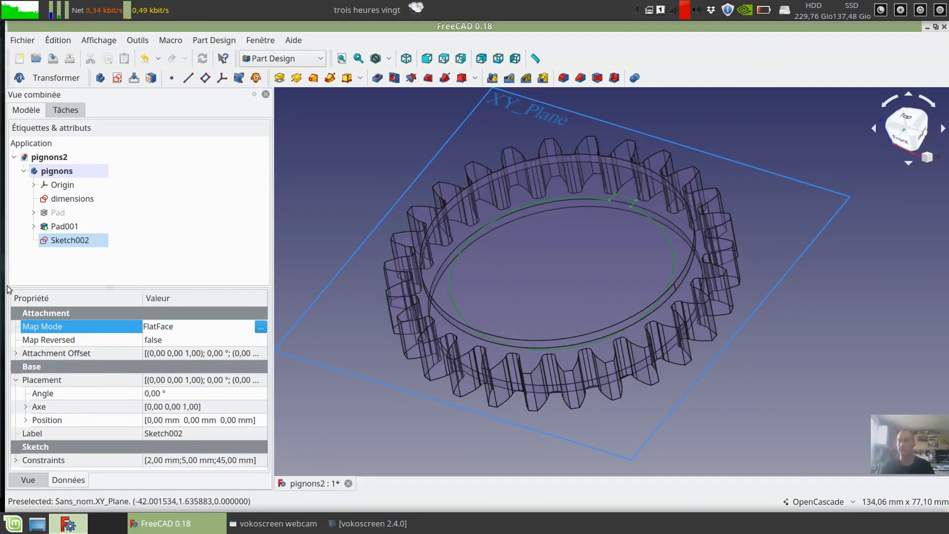
{"action": "mouse_move", "coordinate": [343, 329]}
{"action": "middle_mouse_down"}
{"action": "mouse_move", "coordinate": [355, 328]}
{"action": "mouse_move", "coordinate": [354, 314]}
{"action": "mouse_move", "coordinate": [353, 325]}
{"action": "middle_mouse_up"}
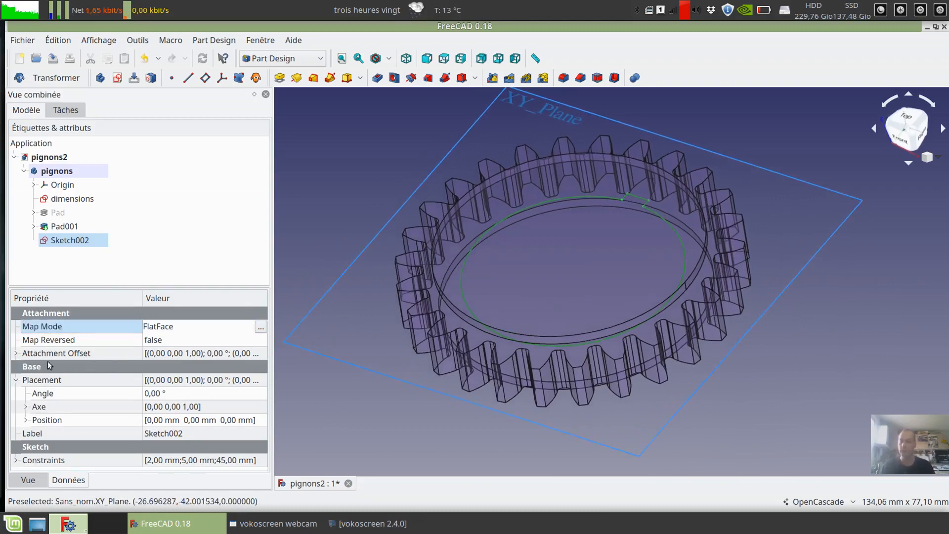
{"action": "left_click", "coordinate": [17, 377]}
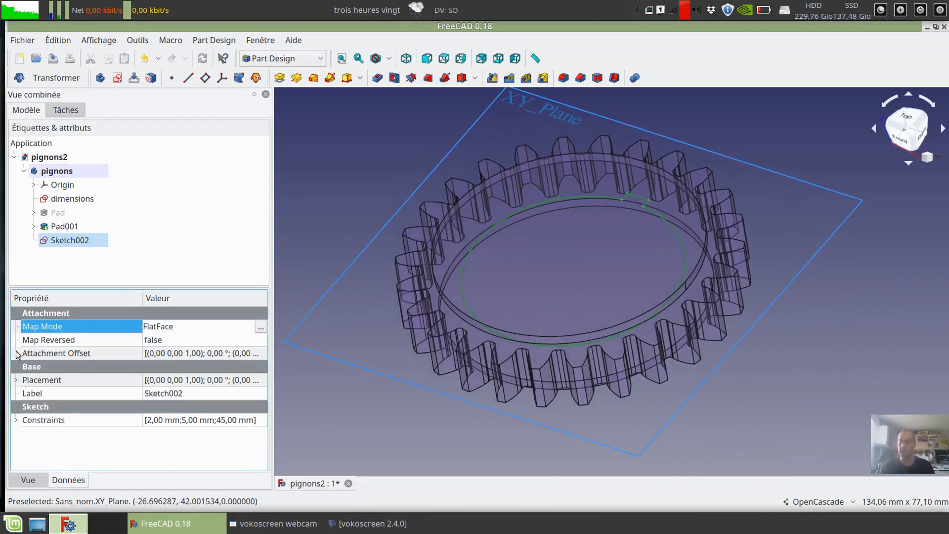
{"action": "left_click", "coordinate": [16, 353]}
{"action": "left_click", "coordinate": [47, 394]}
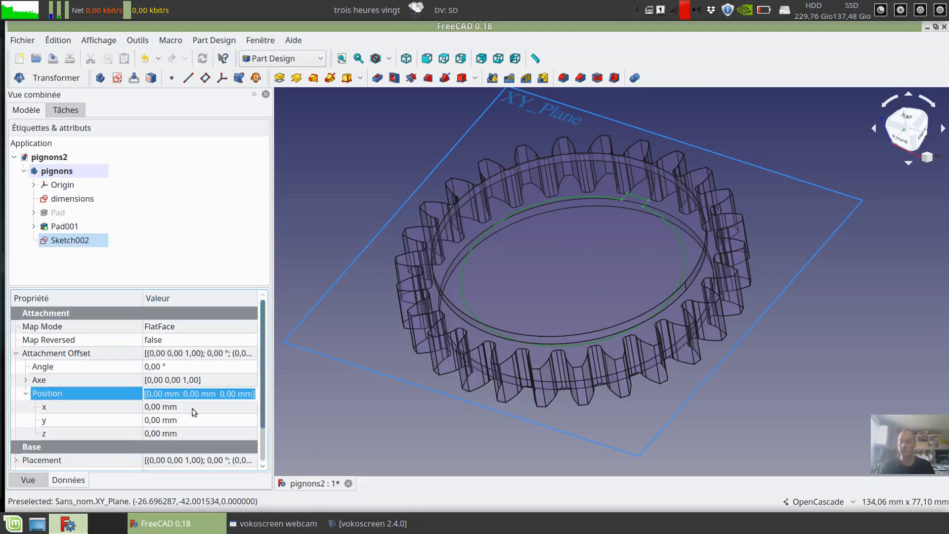
{"action": "left_click", "coordinate": [255, 354]}
{"action": "left_click", "coordinate": [253, 353]}
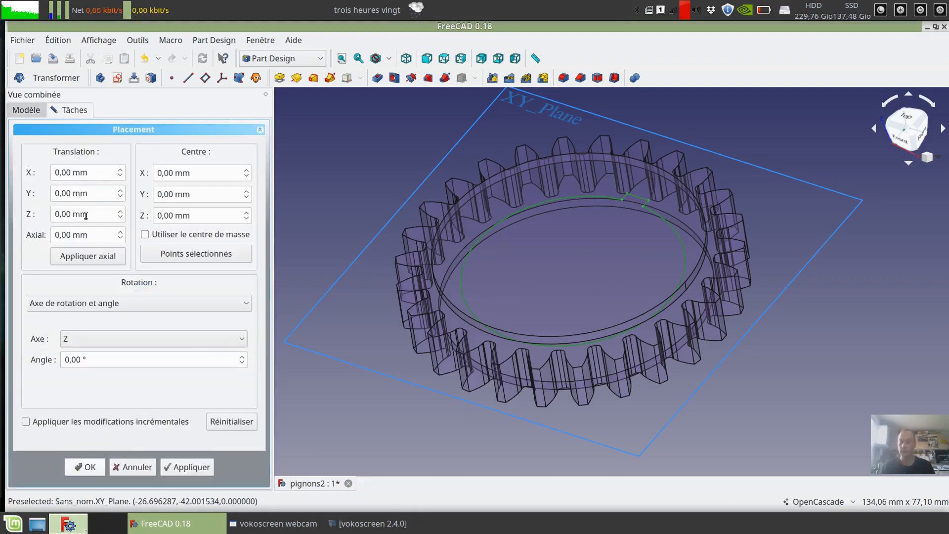
Step: Try shifting Sketch002 along X and by 13 mm along Z, reset Z to 0, and cancel the placement edit
{"action": "scroll", "coordinate": [120, 172], "scroll_direction": "up", "scroll_amount": 2}
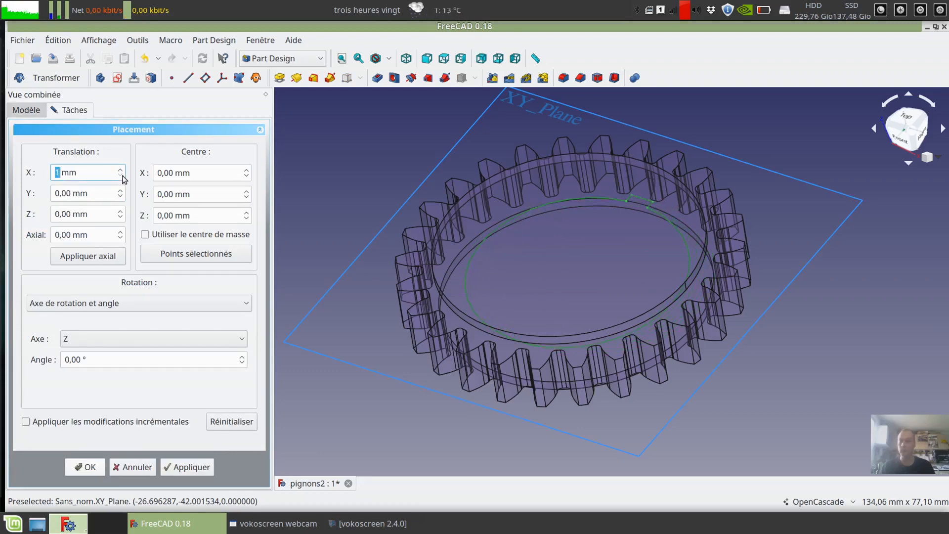
{"action": "scroll", "coordinate": [123, 215], "scroll_direction": "up", "scroll_amount": 1}
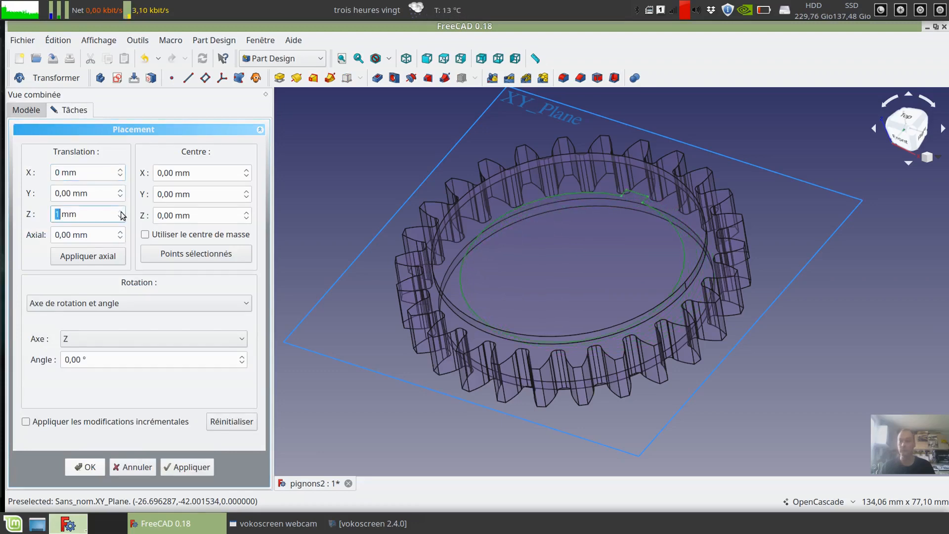
{"action": "scroll", "coordinate": [123, 216], "scroll_direction": "up", "scroll_amount": 12}
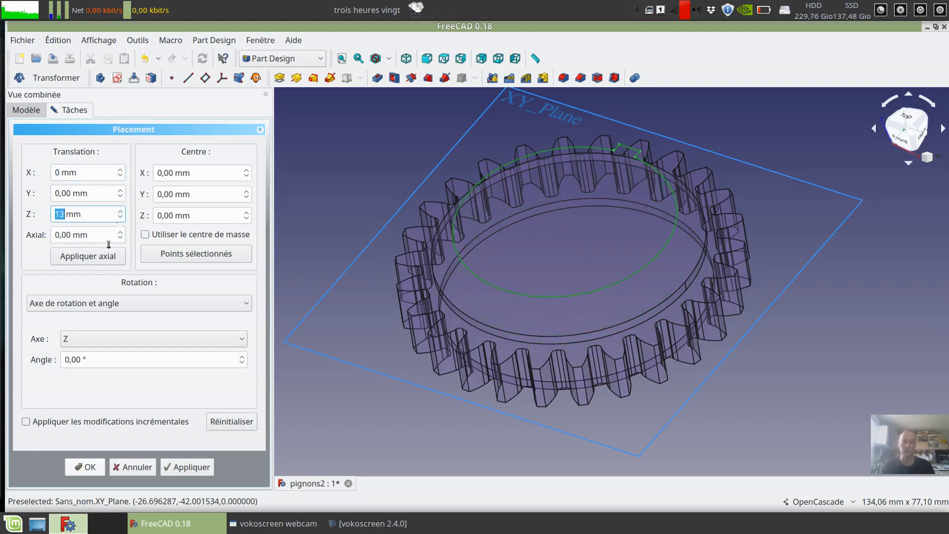
{"action": "mouse_move", "coordinate": [345, 328]}
{"action": "middle_mouse_down"}
{"action": "mouse_move", "coordinate": [373, 300]}
{"action": "mouse_move", "coordinate": [476, 278]}
{"action": "mouse_move", "coordinate": [328, 323]}
{"action": "mouse_move", "coordinate": [334, 336]}
{"action": "middle_mouse_up"}
{"action": "left_click_drag", "start_coordinate": [62, 218], "coordinate": [43, 217]}
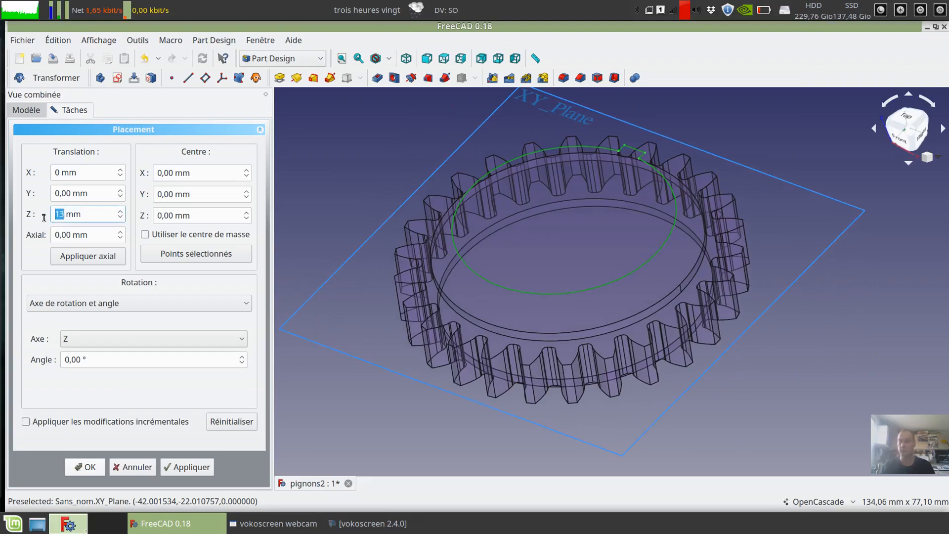
{"action": "type", "text": "0"}
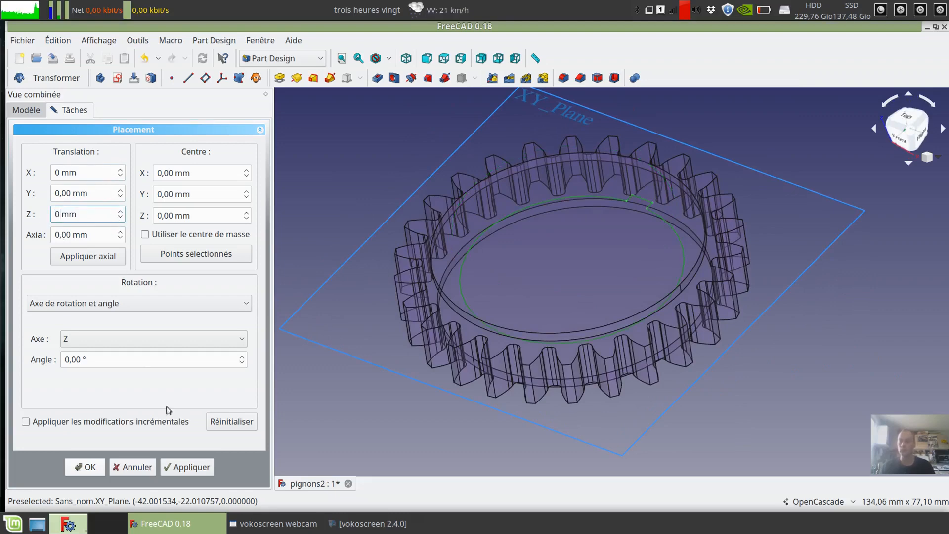
{"action": "left_click", "coordinate": [134, 468]}
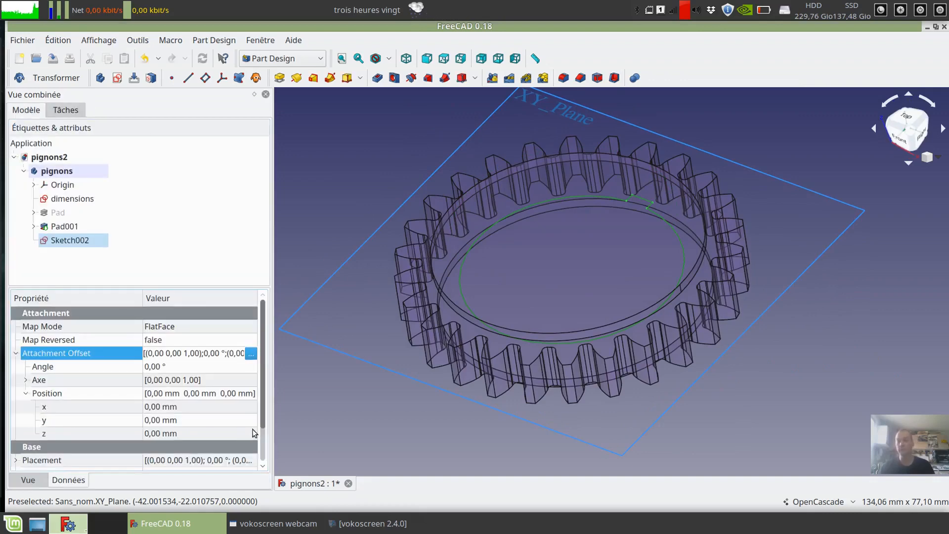
Step: Collapse the attachment offset of Sketch002, open the attachment editor from its Map Mode, and inspect the XY_Plane reference
{"action": "left_click", "coordinate": [16, 353]}
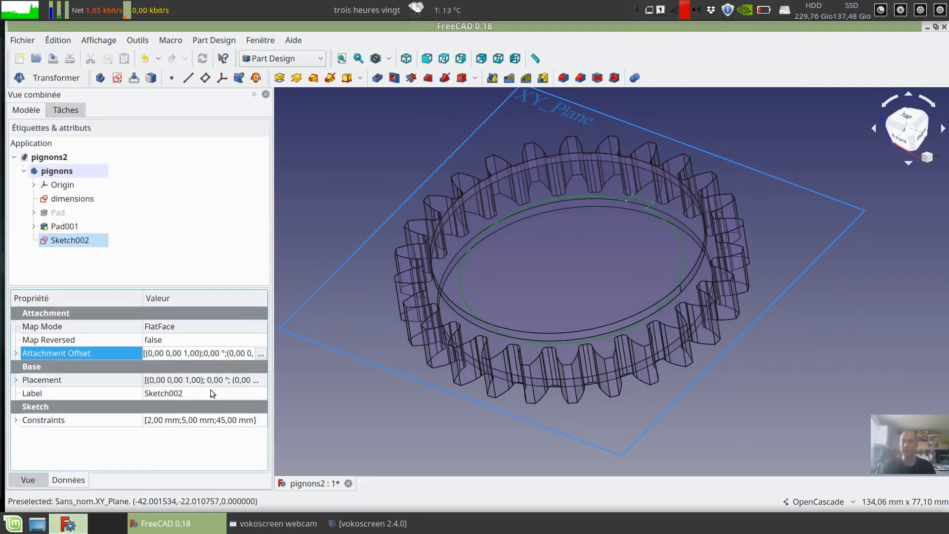
{"action": "left_click", "coordinate": [252, 327]}
{"action": "left_click", "coordinate": [260, 327]}
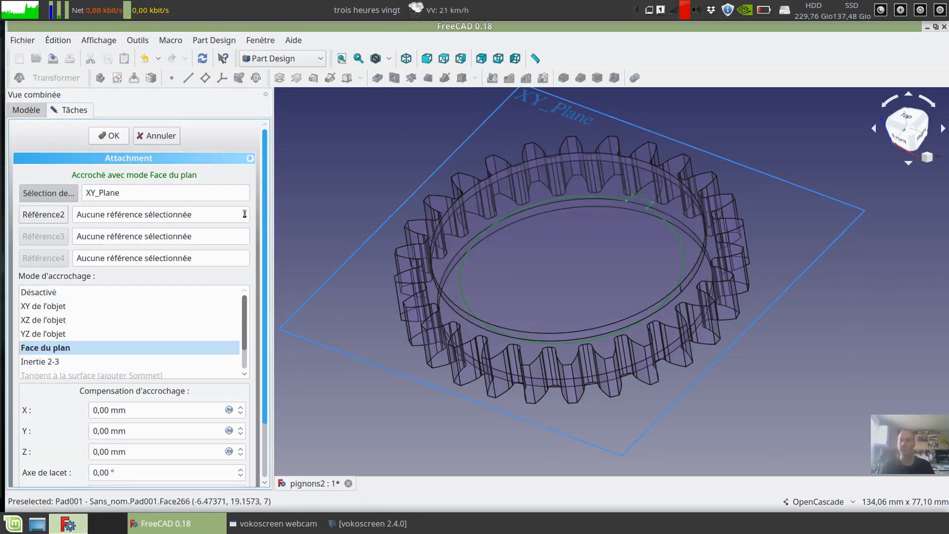
{"action": "left_click", "coordinate": [146, 195]}
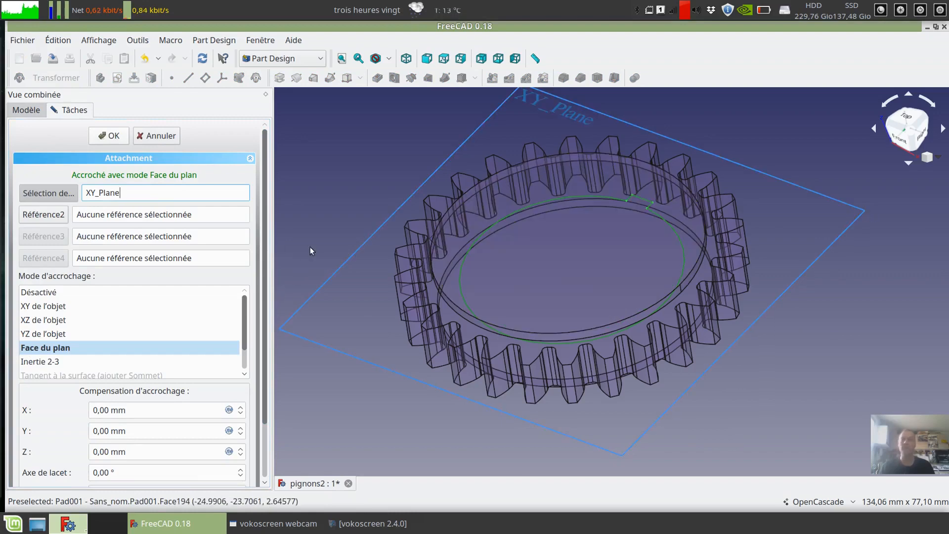
{"action": "middle_click_drag", "start_coordinate": [310, 247], "coordinate": [627, 455]}
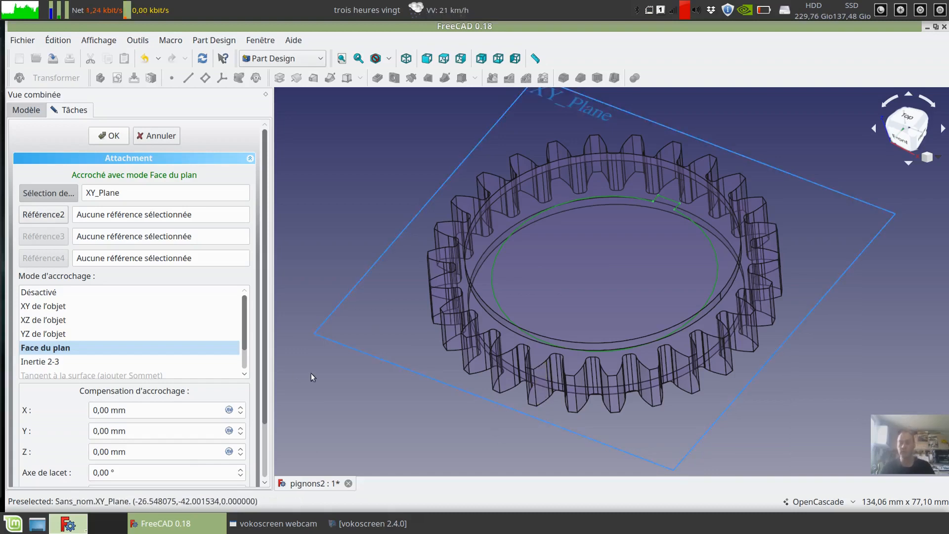
{"action": "middle_click_drag", "start_coordinate": [396, 277], "coordinate": [418, 278]}
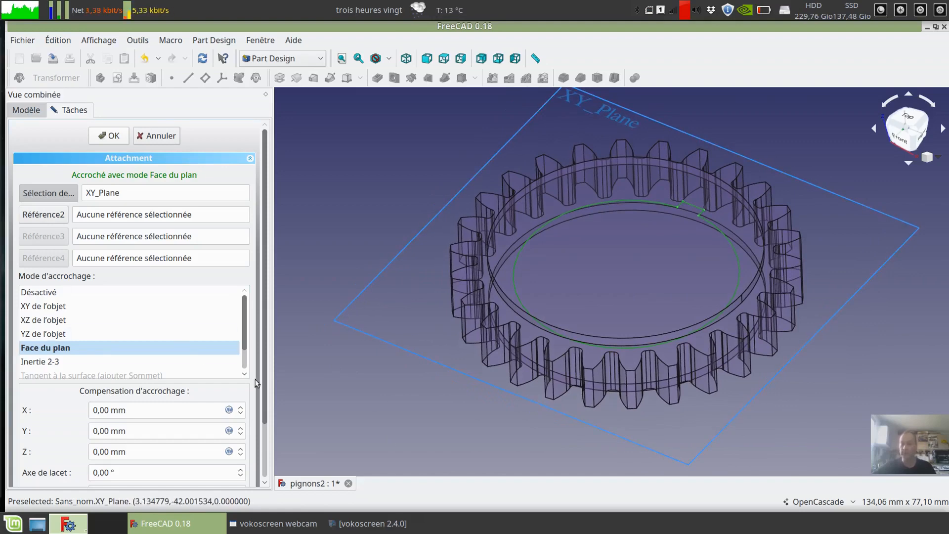
Step: Try a 6 mm X attachment offset on Sketch002 and restore it to 0 mm
{"action": "left_click_drag", "start_coordinate": [262, 365], "coordinate": [262, 417]}
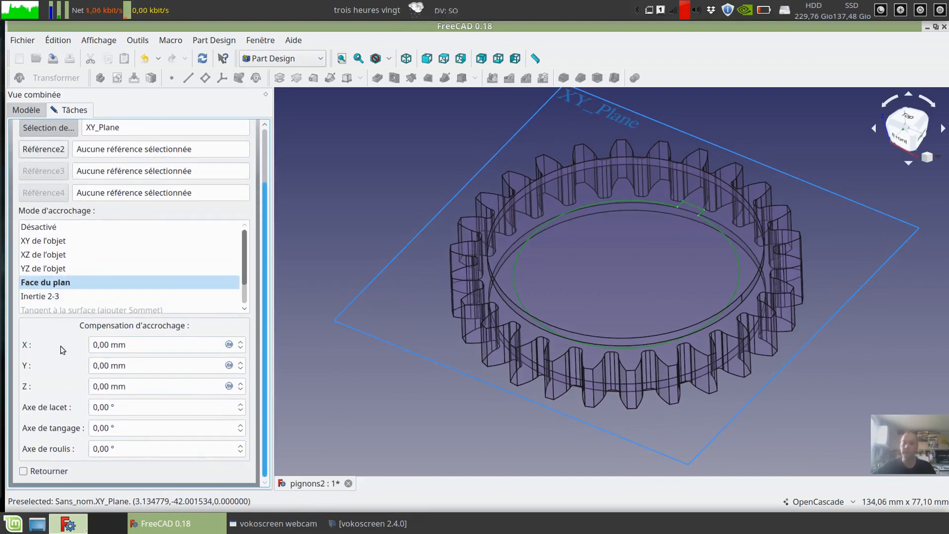
{"action": "left_click", "coordinate": [242, 345]}
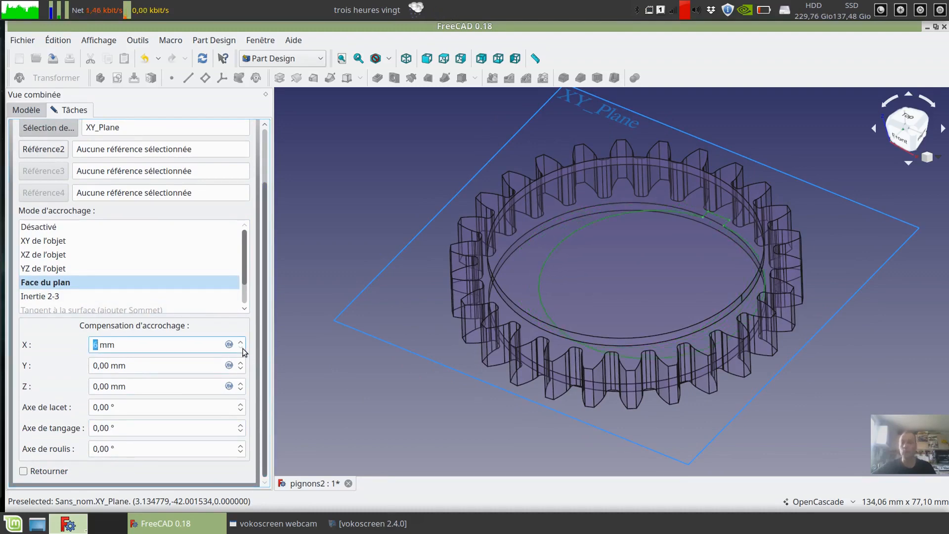
{"action": "left_click", "coordinate": [241, 348]}
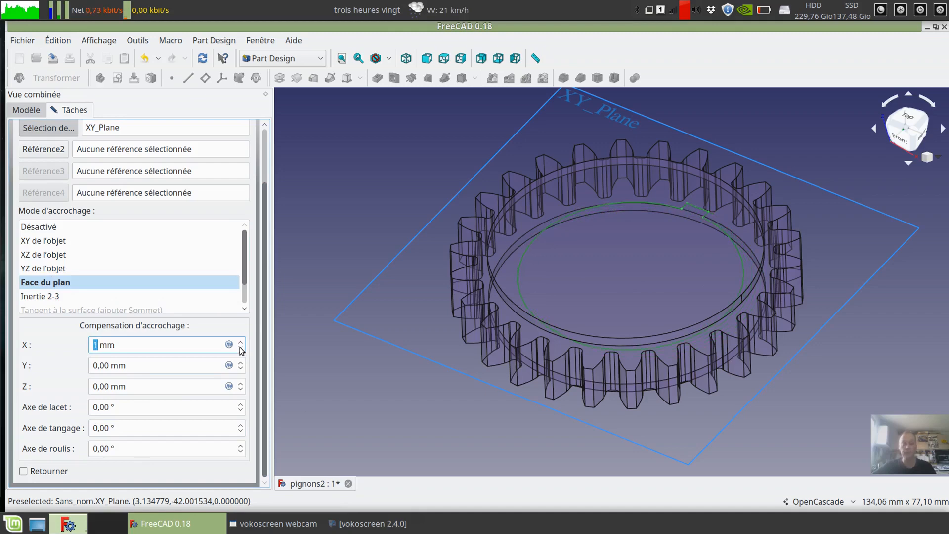
{"action": "left_click", "coordinate": [241, 349]}
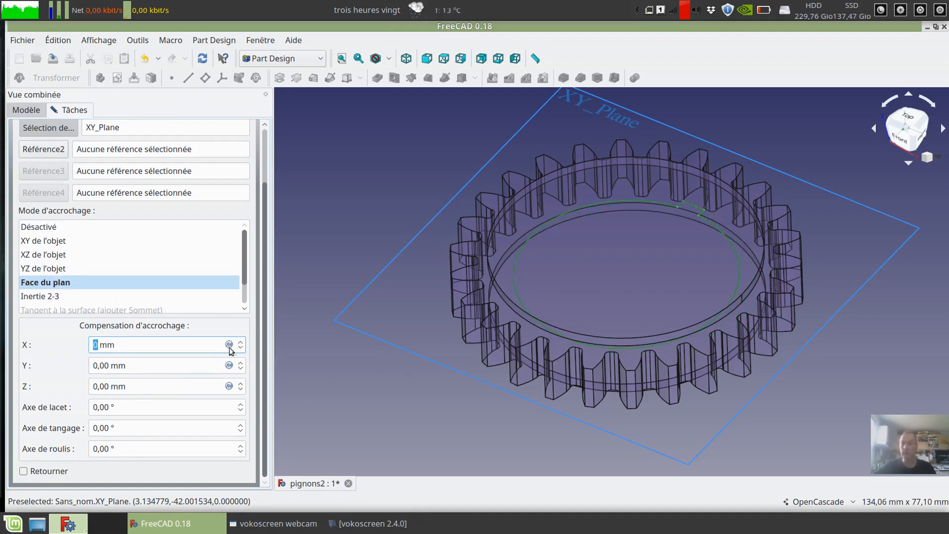
Step: Start a formula for the Z attachment offset with dimensions.Constraints.epaisseur_pignons/2, enlarging the formula editor window
{"action": "left_click", "coordinate": [229, 386]}
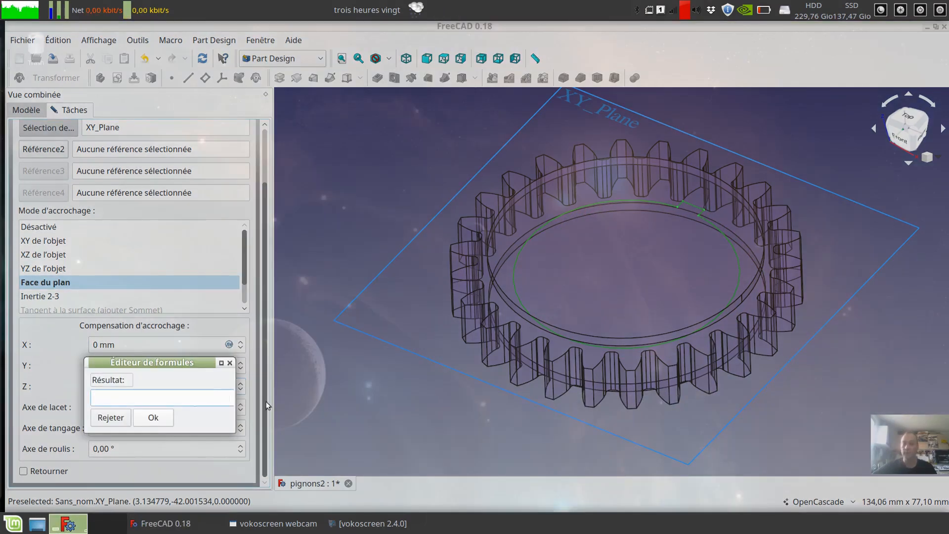
{"action": "left_click_drag", "start_coordinate": [114, 368], "coordinate": [286, 302]}
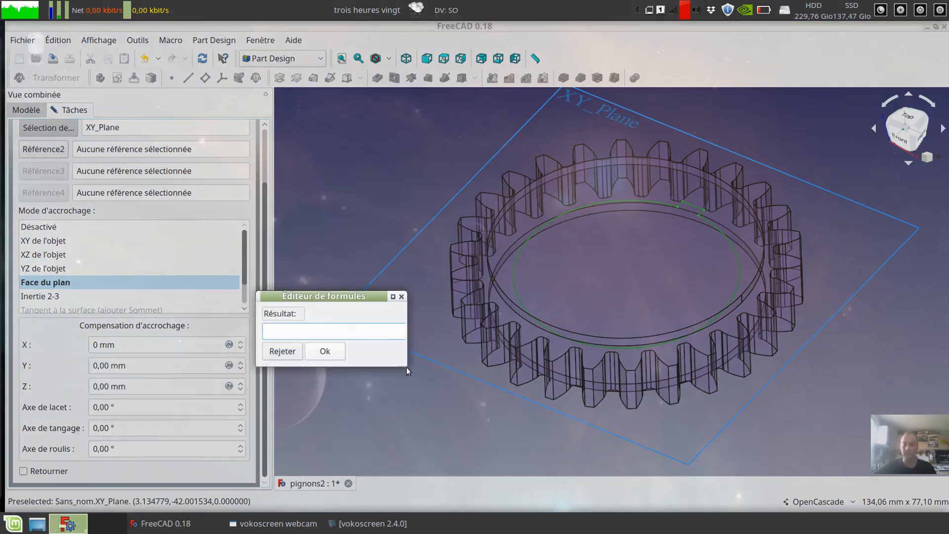
{"action": "left_click", "coordinate": [406, 367]}
{"action": "left_click_drag", "start_coordinate": [398, 362], "coordinate": [532, 417]}
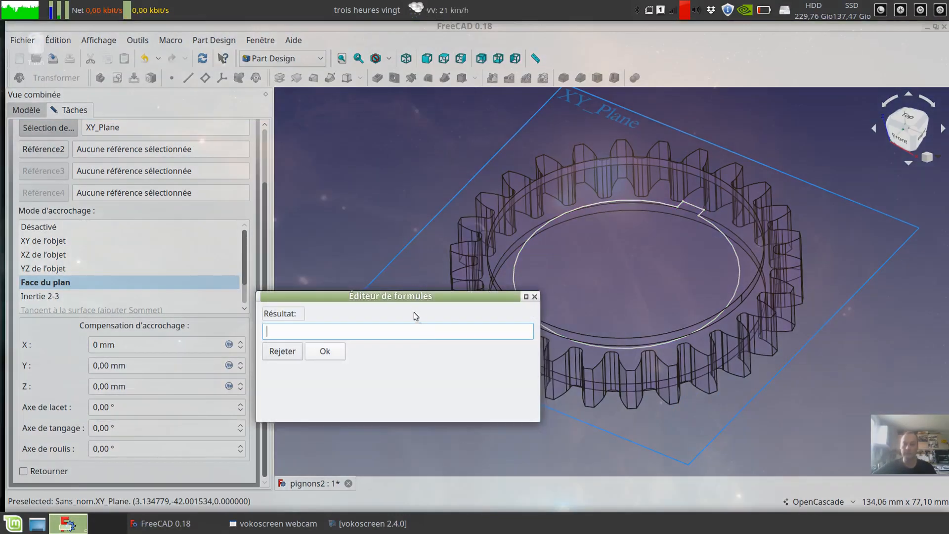
{"action": "left_click_drag", "start_coordinate": [413, 296], "coordinate": [319, 303]}
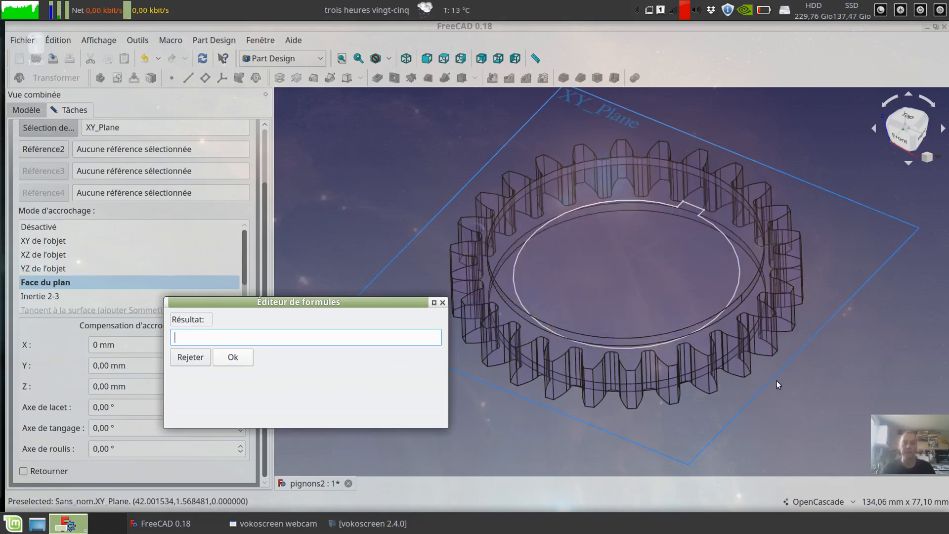
{"action": "type", "text": "d"}
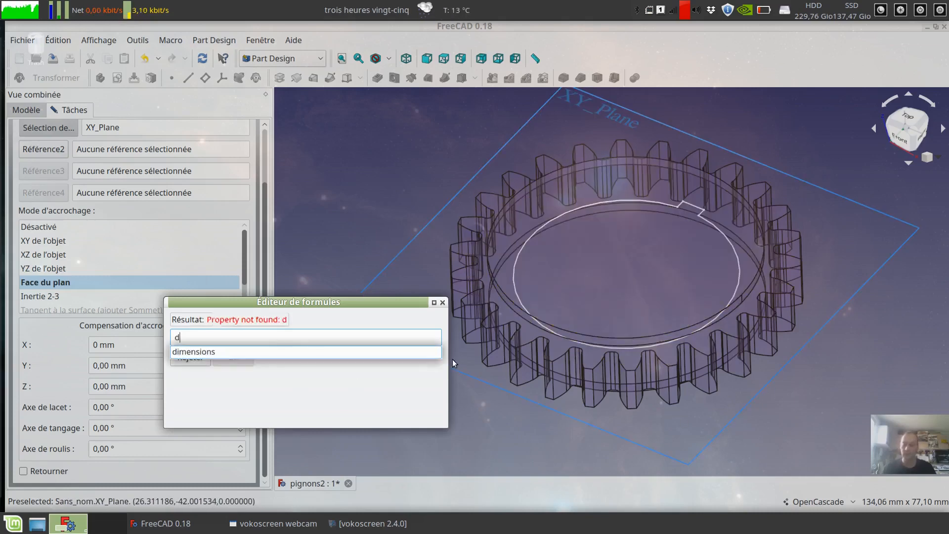
{"action": "left_click", "coordinate": [190, 353]}
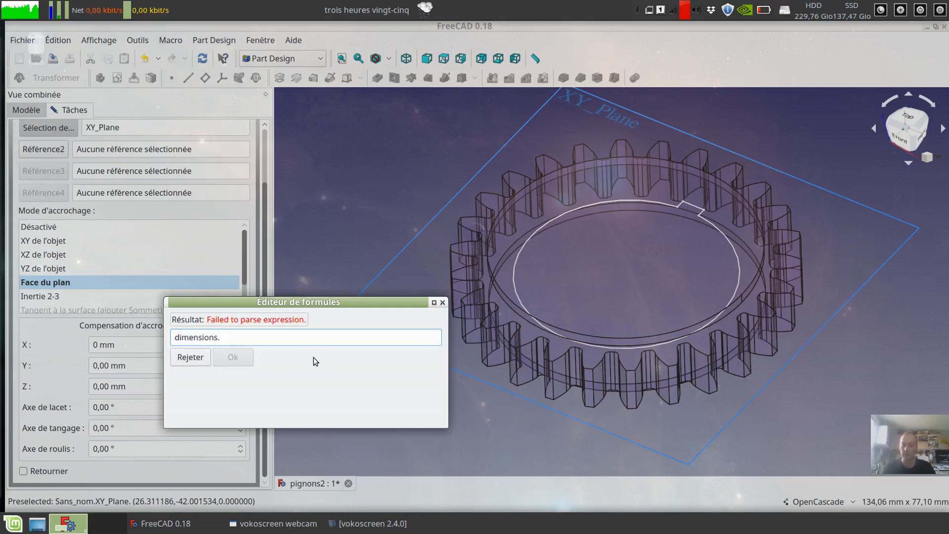
{"action": "type", "text": "c"}
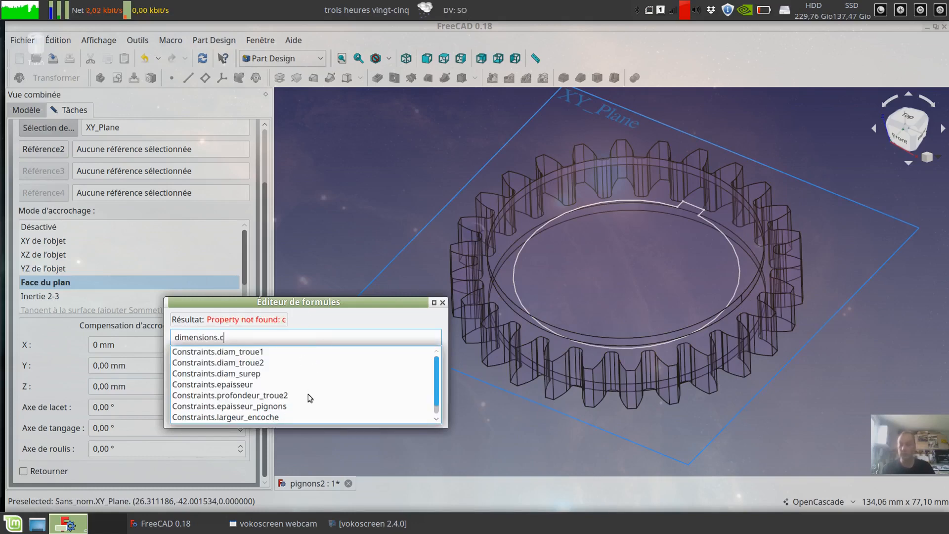
{"action": "left_click", "coordinate": [261, 406]}
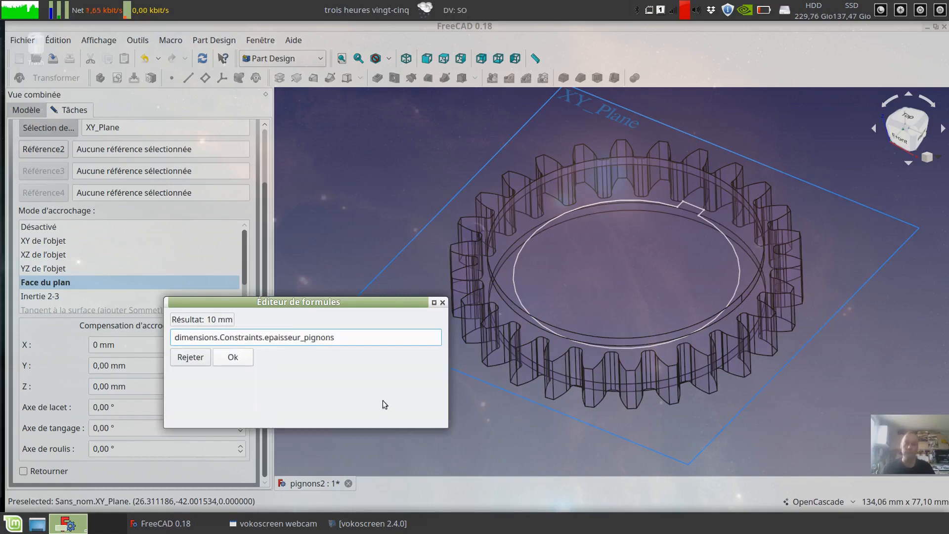
{"action": "type", "text": "/2"}
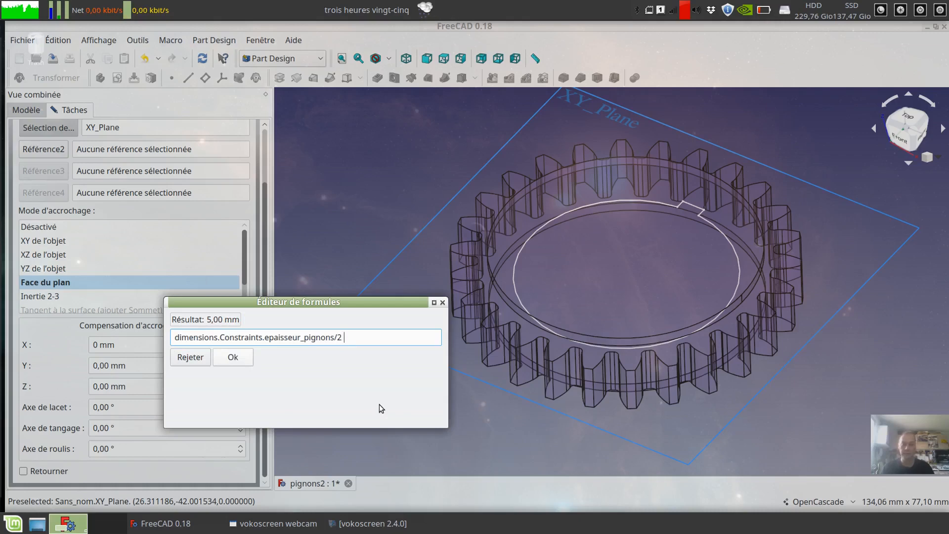
Step: Add dimensions.Constraints.epaisseur as a second term to the Z offset formula
{"action": "type", "text": " +"}
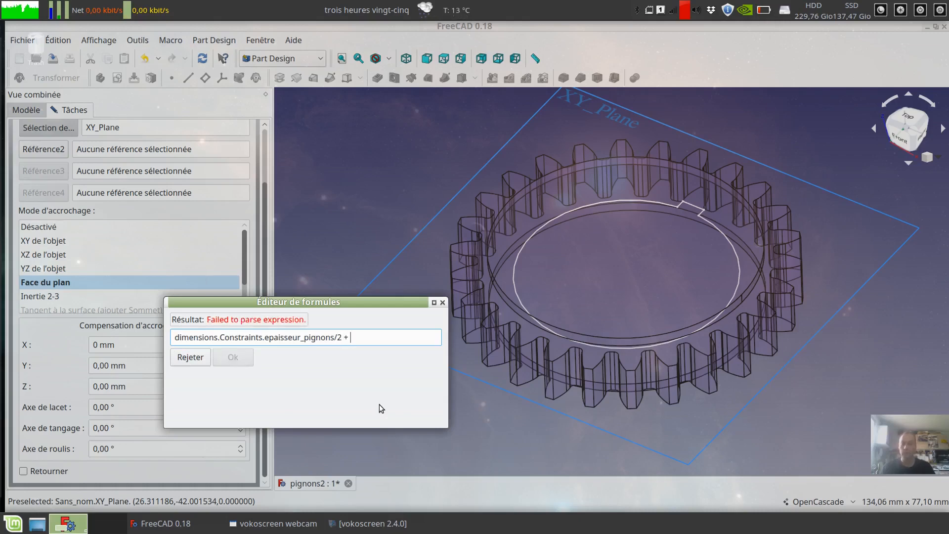
{"action": "type", "text": " d"}
{"action": "left_click", "coordinate": [195, 353]}
{"action": "type", "text": "c"}
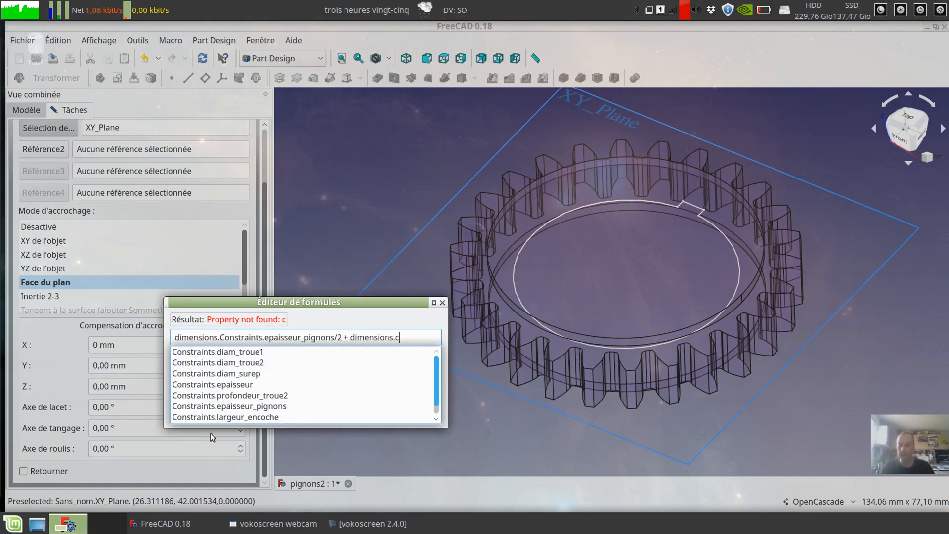
{"action": "left_click", "coordinate": [225, 385]}
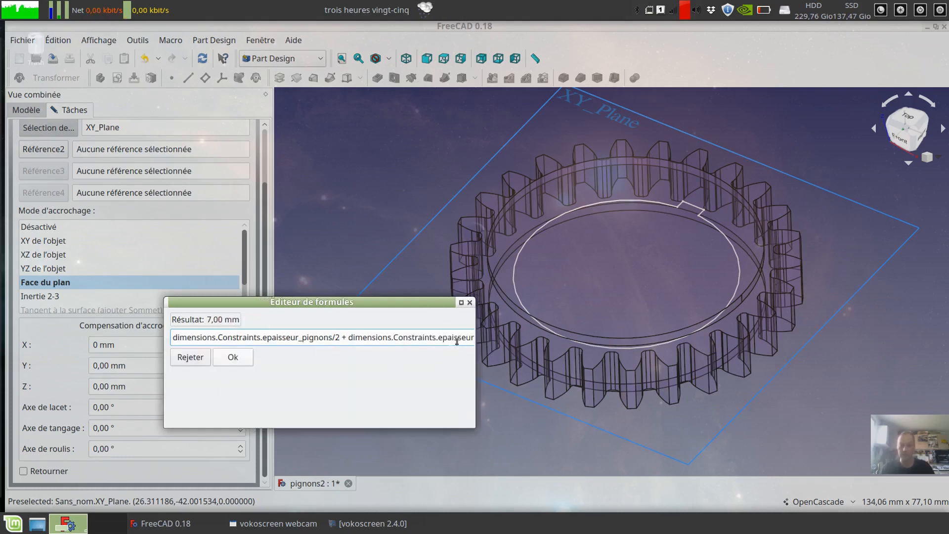
Step: Try diam_surep in place of epaisseur in the second term of the formula, and delete it
{"action": "double_click", "coordinate": [440, 340]}
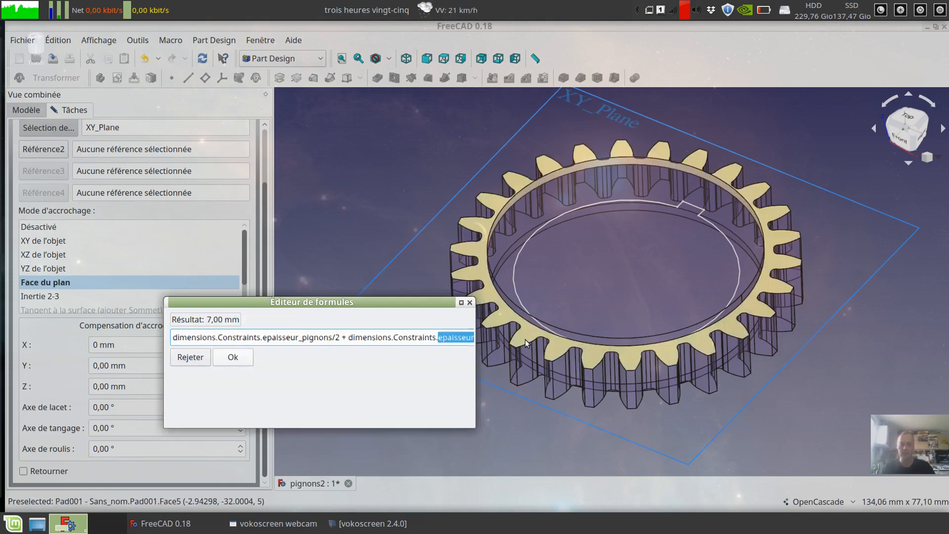
{"action": "key", "text": "BackSpace"}
{"action": "key", "text": "BackSpace"}
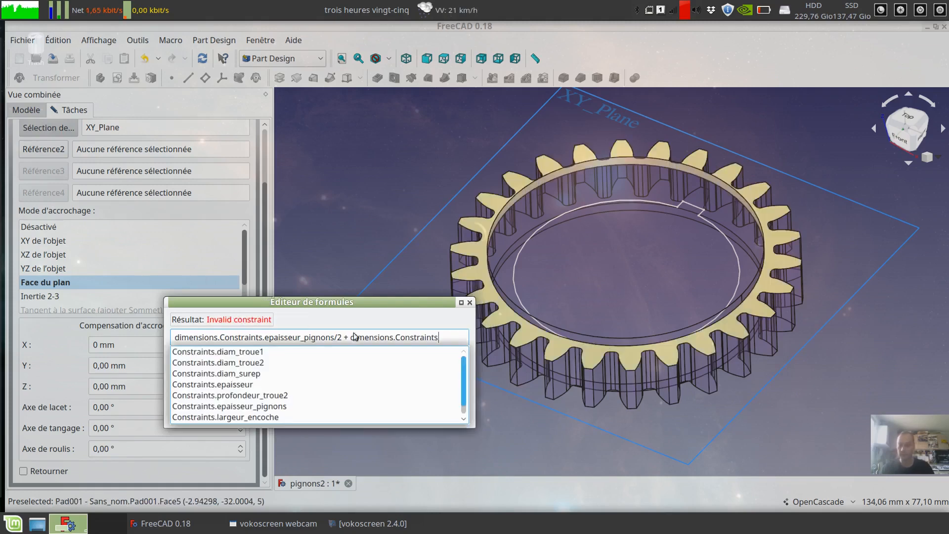
{"action": "left_click", "coordinate": [230, 373]}
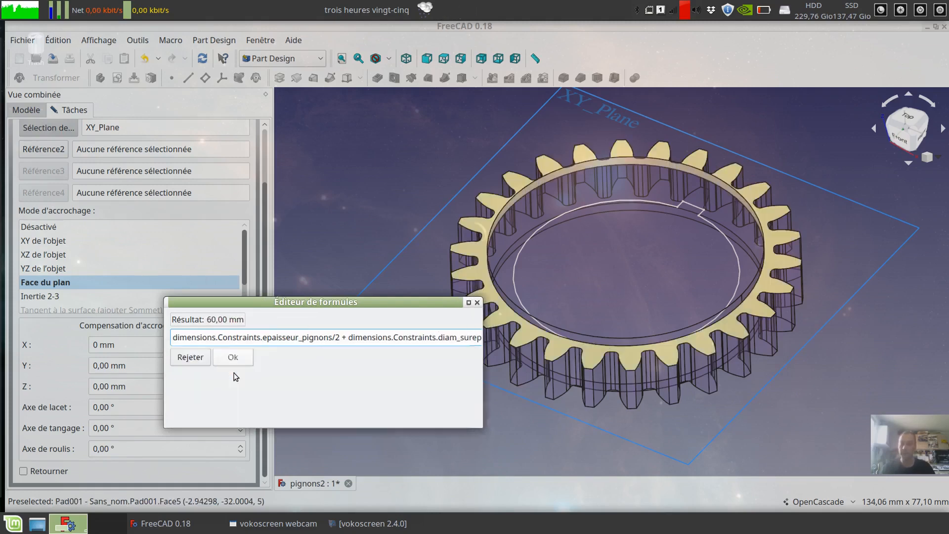
{"action": "double_click", "coordinate": [440, 337]}
{"action": "key", "text": "BackSpace"}
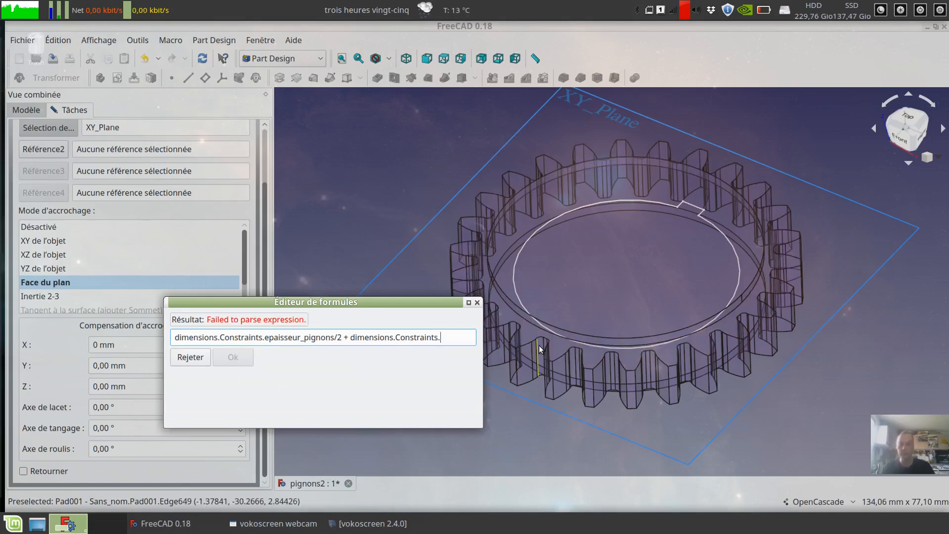
Step: Complete the second term of the Z offset formula as dimensions.Constraints.epaisseur/2 and accept the formula
{"action": "type", "text": "e"}
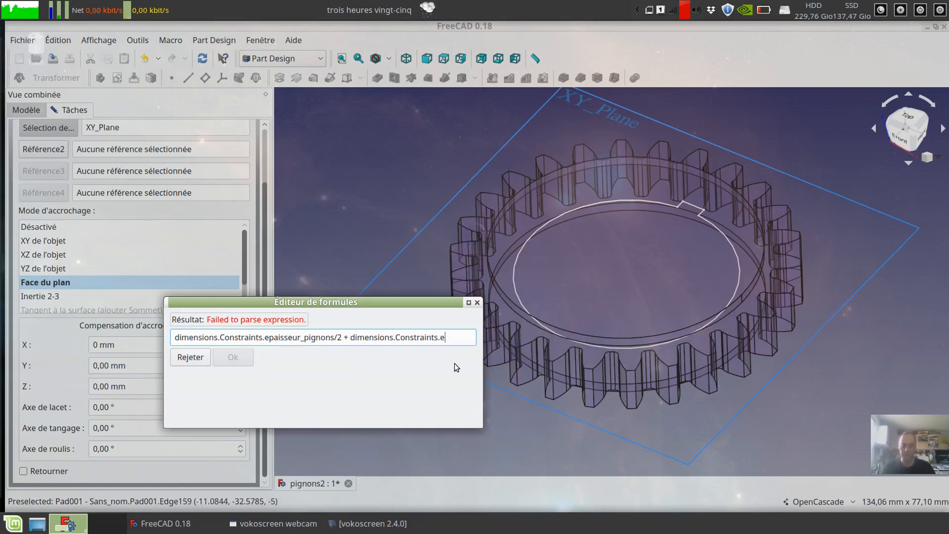
{"action": "key", "text": "BackSpace"}
{"action": "key", "text": "BackSpace"}
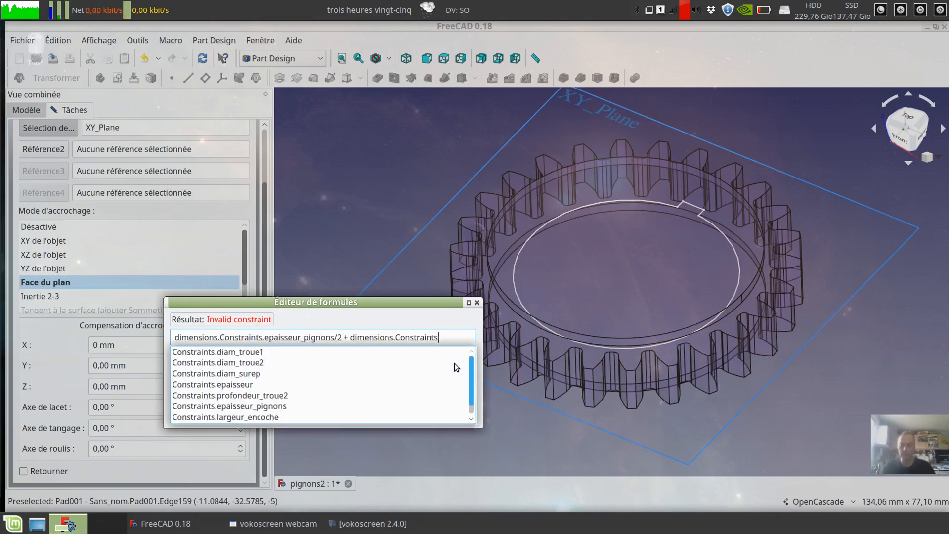
{"action": "left_click", "coordinate": [228, 385]}
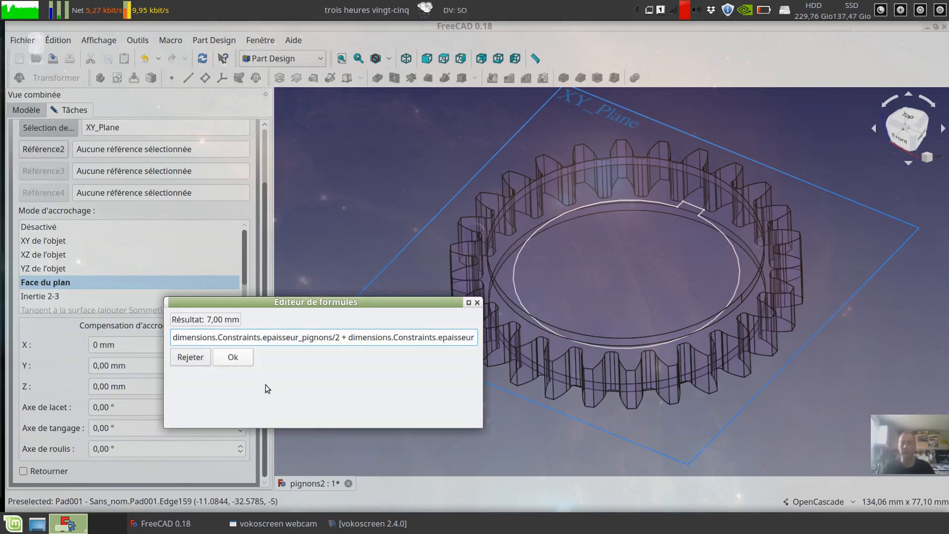
{"action": "type", "text": "/2"}
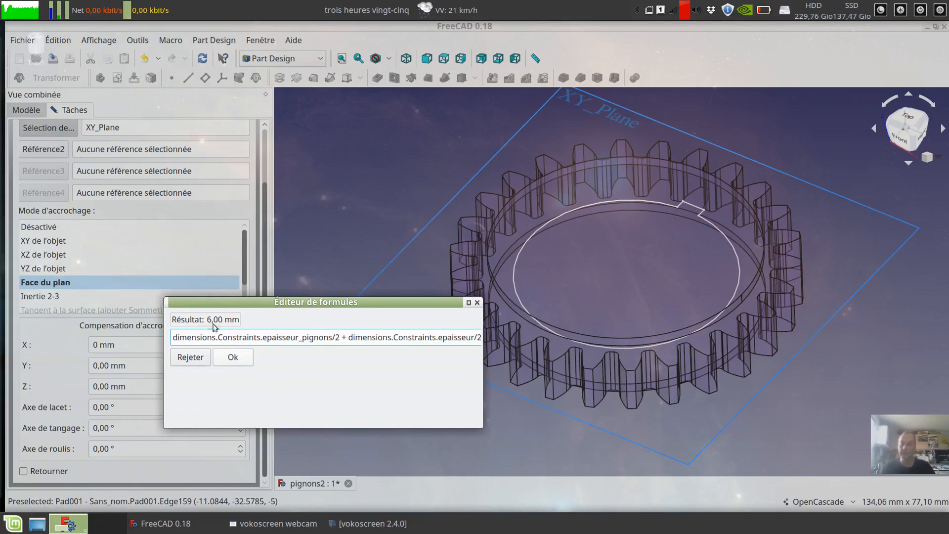
{"action": "left_click", "coordinate": [231, 365]}
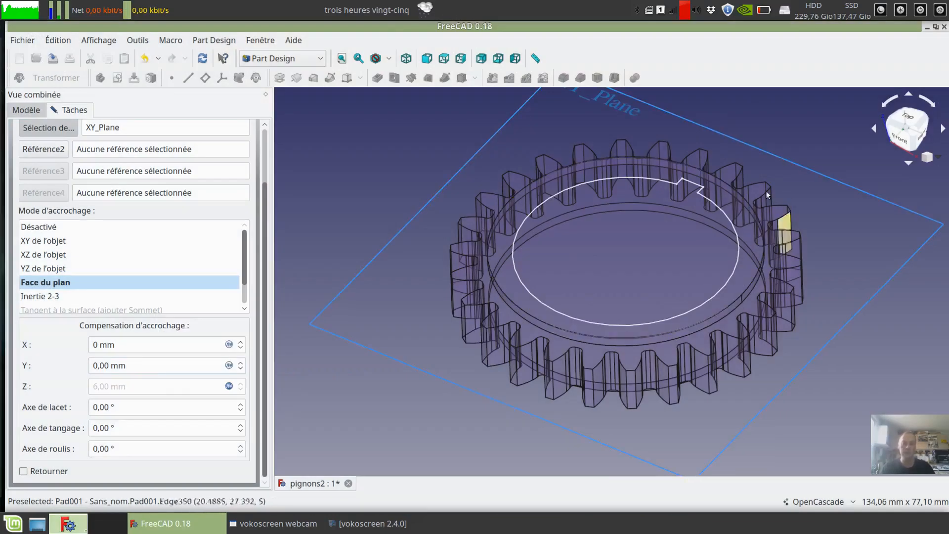
Step: Remove the division by 2 from the epaisseur term of Sketch002's Z offset formula and accept it
{"action": "middle_click_drag", "start_coordinate": [717, 425], "coordinate": [641, 381]}
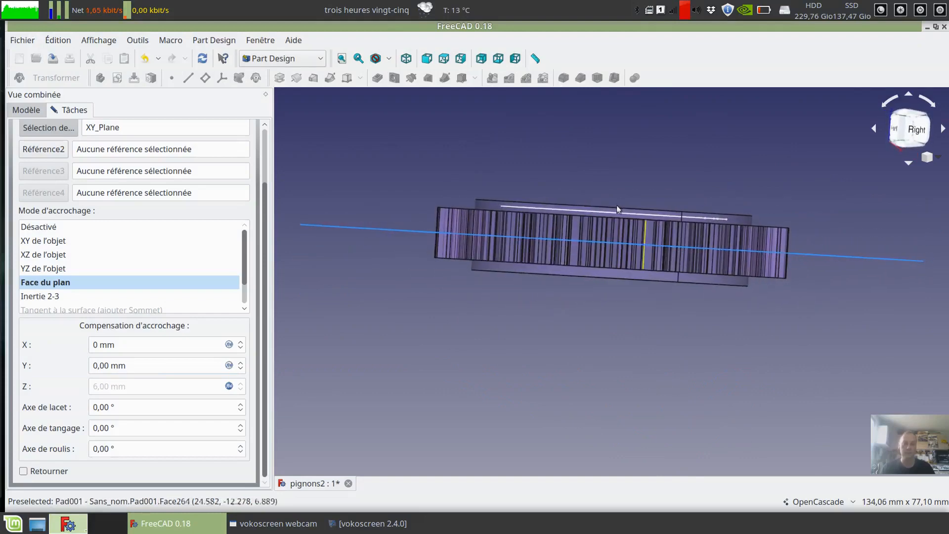
{"action": "scroll", "coordinate": [583, 262], "scroll_direction": "up", "scroll_amount": 8}
{"action": "middle_click_drag", "start_coordinate": [595, 353], "coordinate": [620, 322]}
{"action": "scroll", "coordinate": [599, 326], "scroll_direction": "down", "scroll_amount": 4}
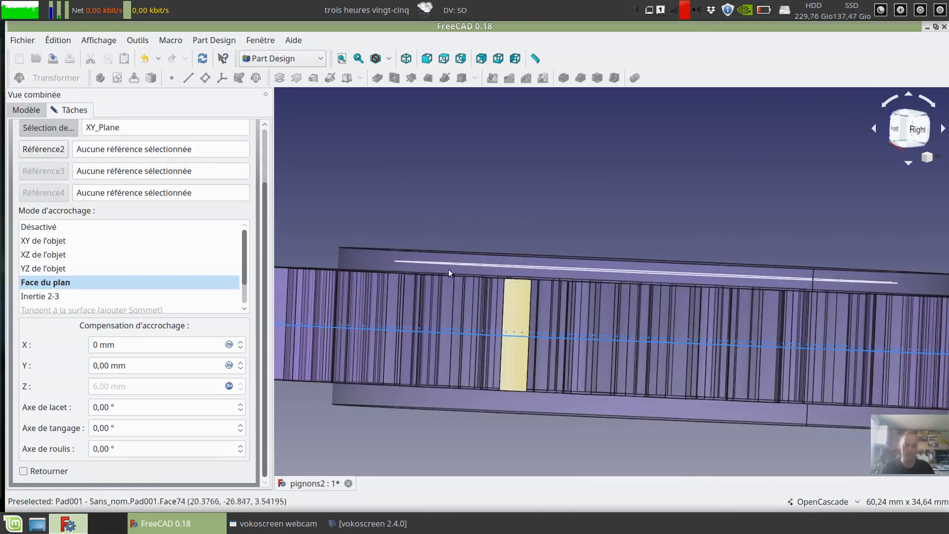
{"action": "left_click", "coordinate": [229, 387]}
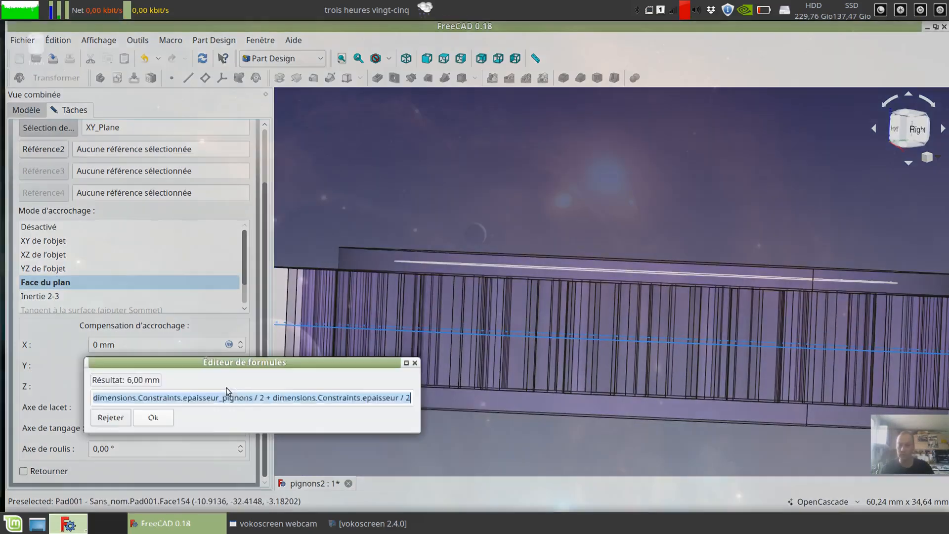
{"action": "left_click", "coordinate": [409, 398]}
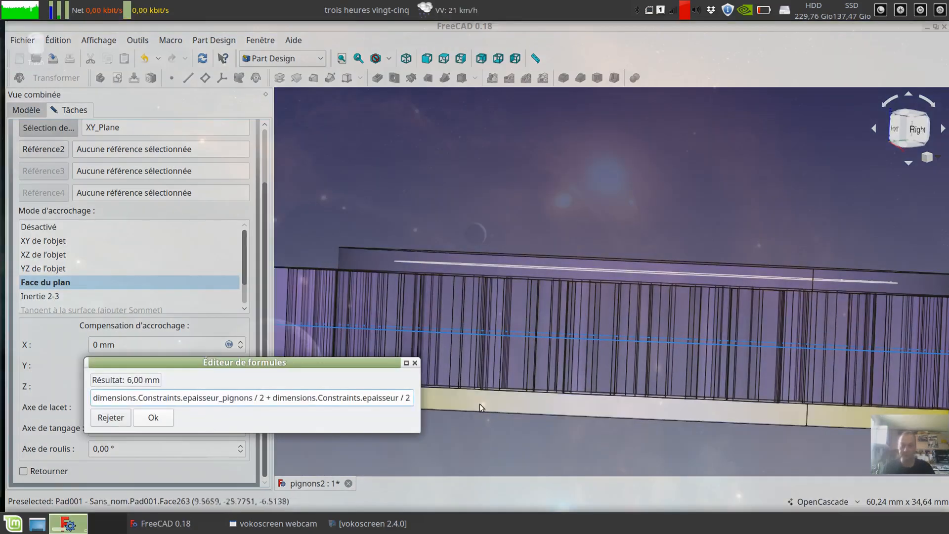
{"action": "key", "text": "BackSpace"}
{"action": "key", "text": "BackSpace"}
{"action": "key", "text": "BackSpace"}
{"action": "key", "text": "BackSpace"}
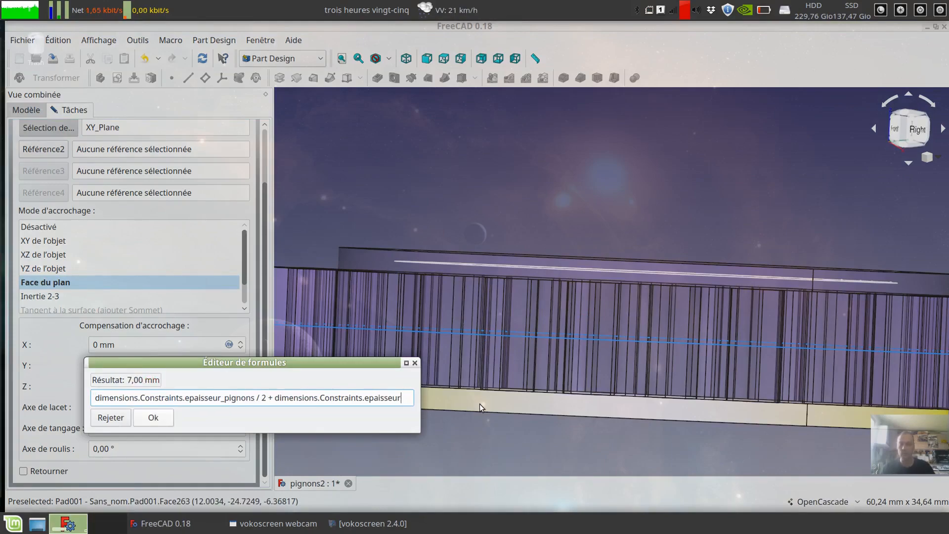
{"action": "left_click", "coordinate": [151, 418]}
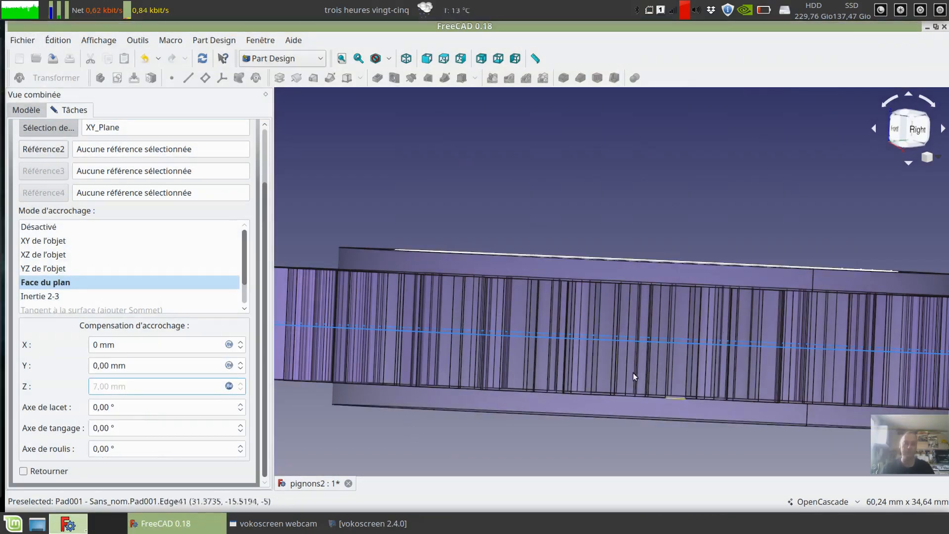
Step: Check the bore sketch's position against the hub's upper face and accept its attachment settings
{"action": "middle_click_drag", "start_coordinate": [564, 323], "coordinate": [495, 377]}
{"action": "scroll", "coordinate": [482, 383], "scroll_direction": "down", "scroll_amount": 2}
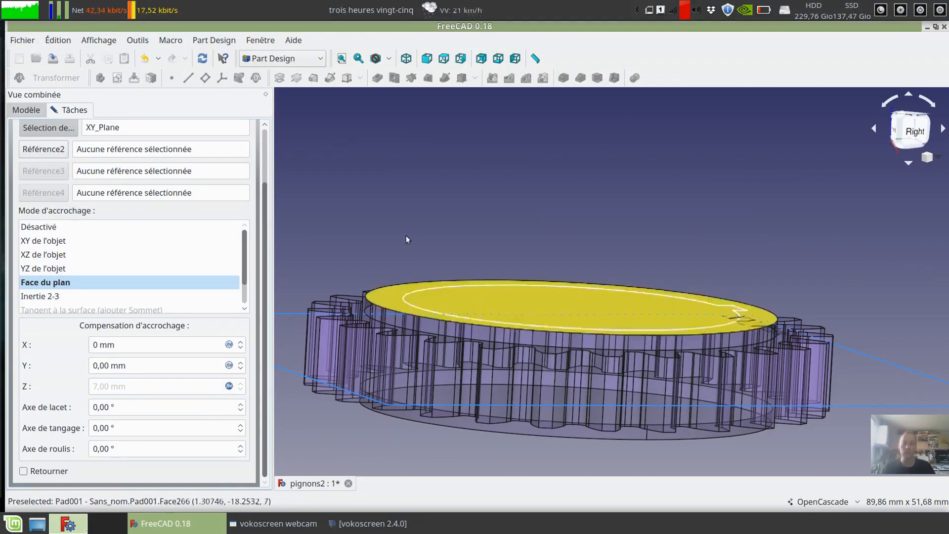
{"action": "middle_click_drag", "start_coordinate": [396, 236], "coordinate": [431, 207]}
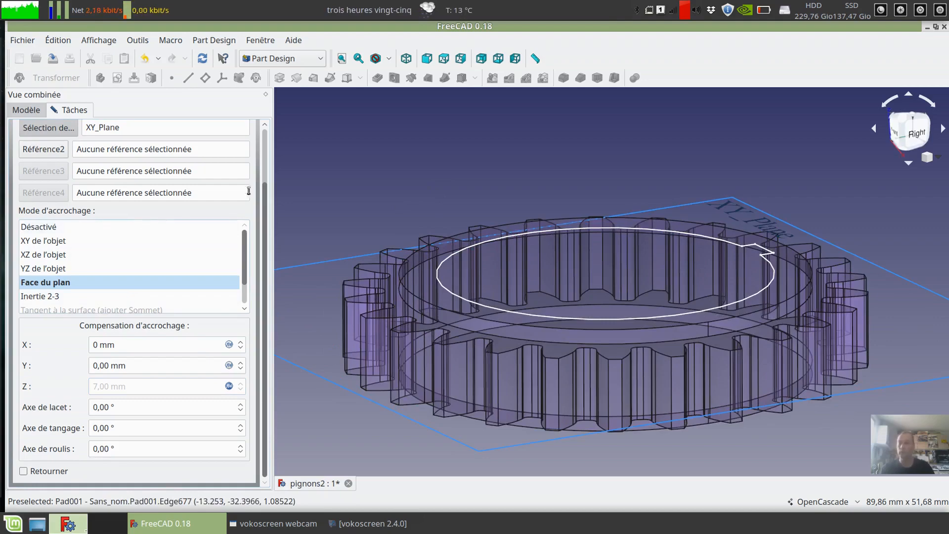
{"action": "scroll", "coordinate": [193, 271], "scroll_direction": "up", "scroll_amount": 3}
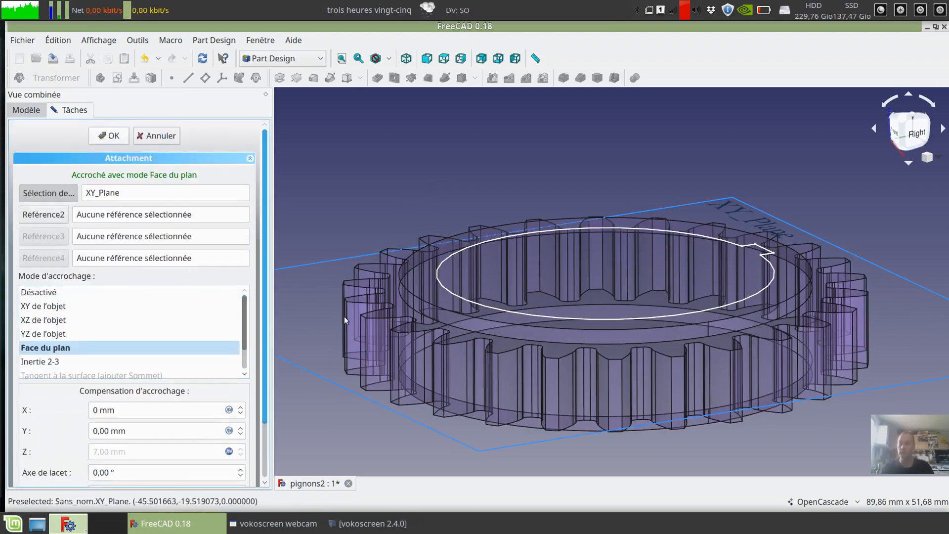
{"action": "left_click", "coordinate": [114, 139]}
Step: Cut a pocket from Sketch002 with its length driven by the formula dimensions.Constraints.epaisseur
{"action": "middle_click_drag", "start_coordinate": [352, 200], "coordinate": [376, 222]}
{"action": "left_click", "coordinate": [377, 78]}
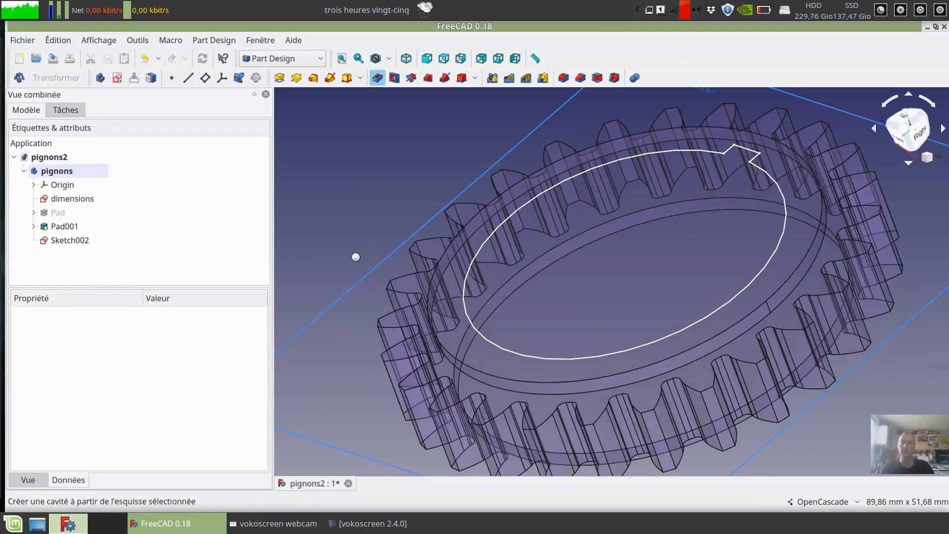
{"action": "left_click", "coordinate": [242, 200]}
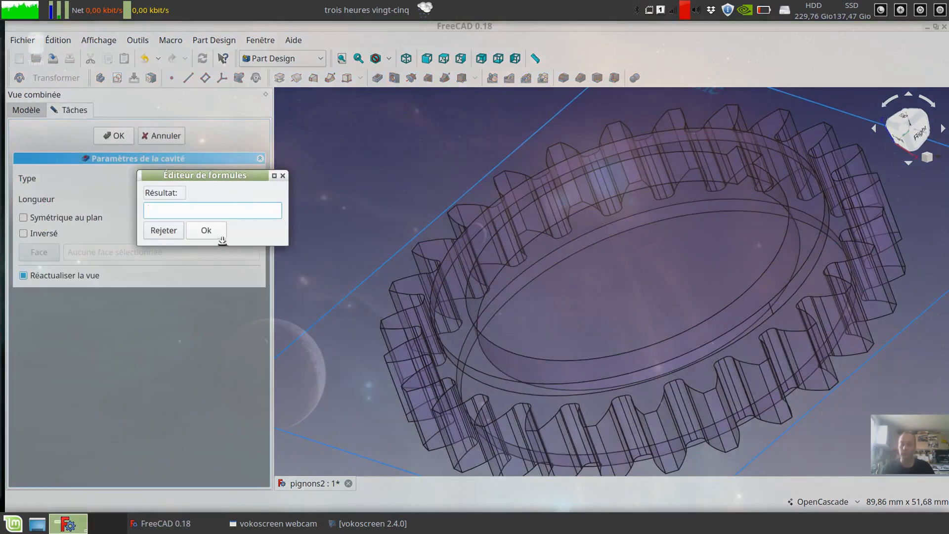
{"action": "type", "text": "dimensions."}
{"action": "left_click", "coordinate": [188, 225]}
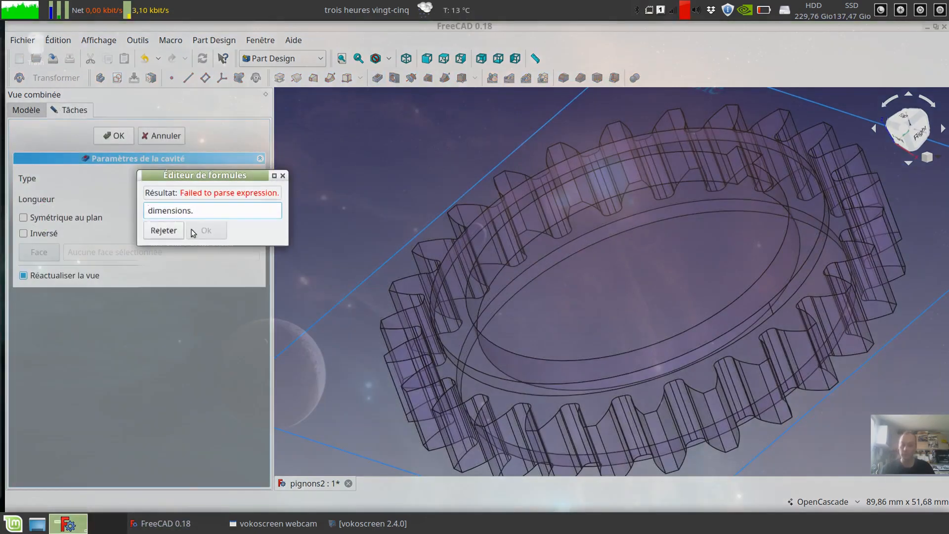
{"action": "type", "text": ".c"}
{"action": "left_click_drag", "start_coordinate": [276, 254], "coordinate": [277, 267]}
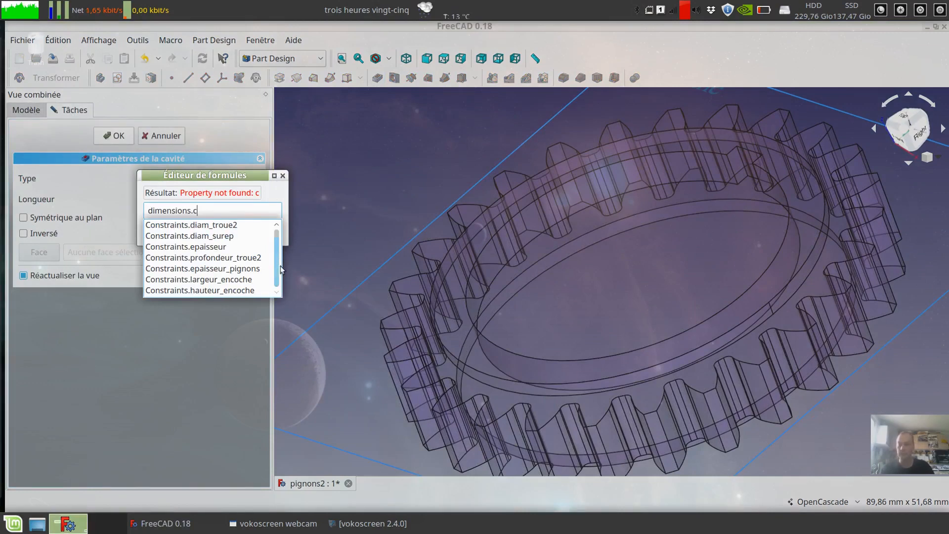
{"action": "left_click", "coordinate": [216, 248]}
{"action": "left_click", "coordinate": [211, 231]}
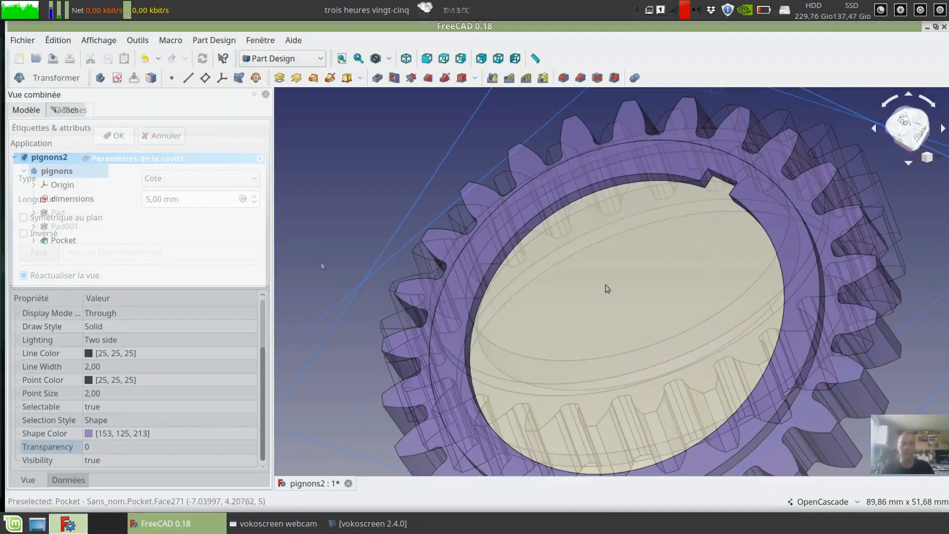
Step: Drive the diameter of the origin-centred circle with a formula referencing a constraint of the dimensions sketch
{"action": "middle_click_drag", "start_coordinate": [610, 293], "coordinate": [577, 239]}
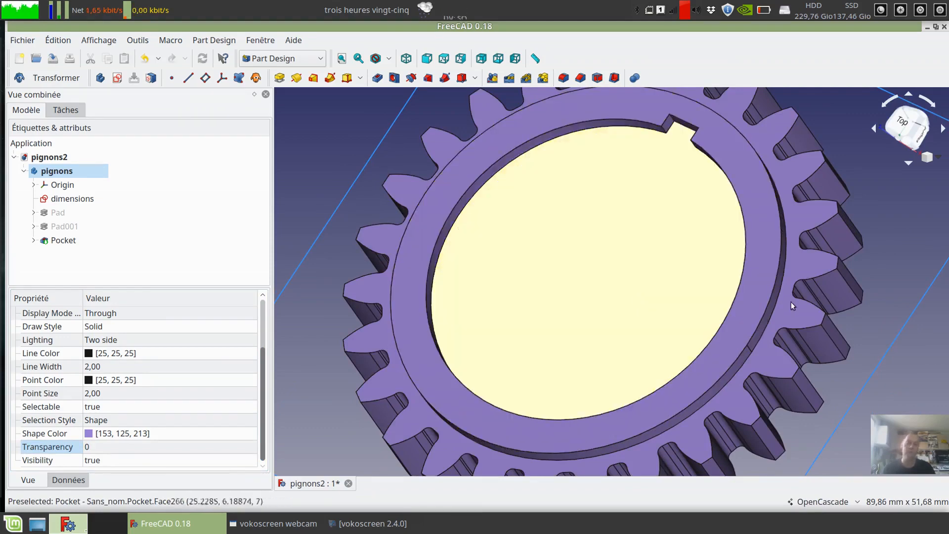
{"action": "scroll", "coordinate": [348, 318], "scroll_direction": "down", "scroll_amount": 2}
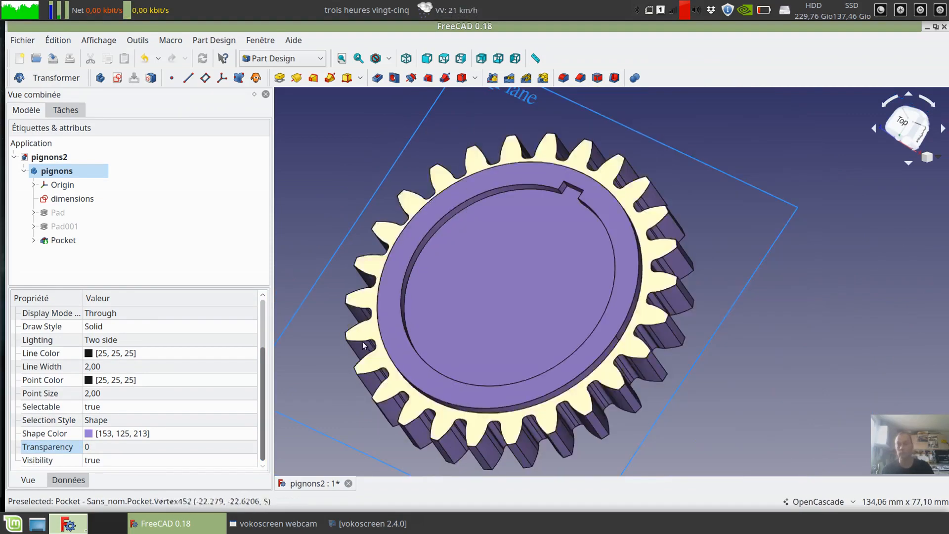
{"action": "middle_click_drag", "start_coordinate": [364, 345], "coordinate": [466, 356]}
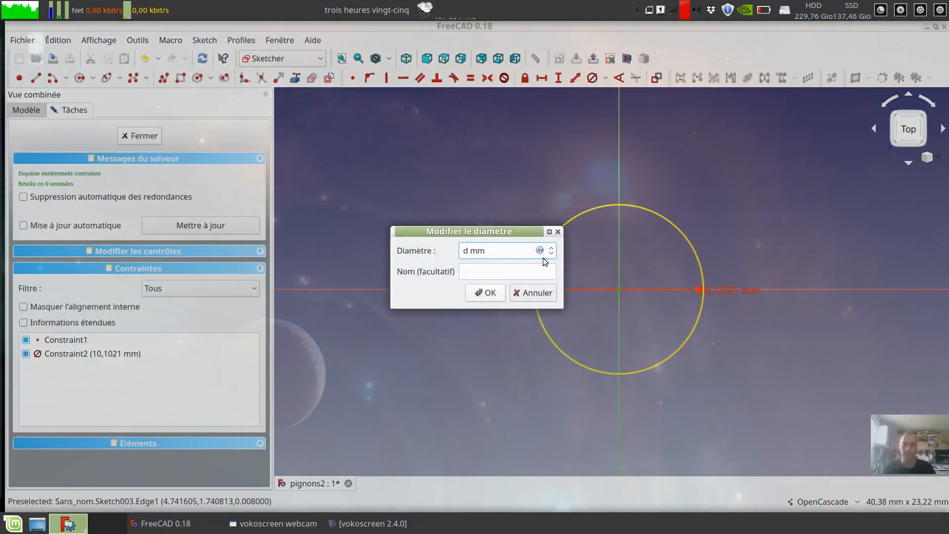
{"action": "left_click", "coordinate": [540, 251]}
{"action": "type", "text": "d"}
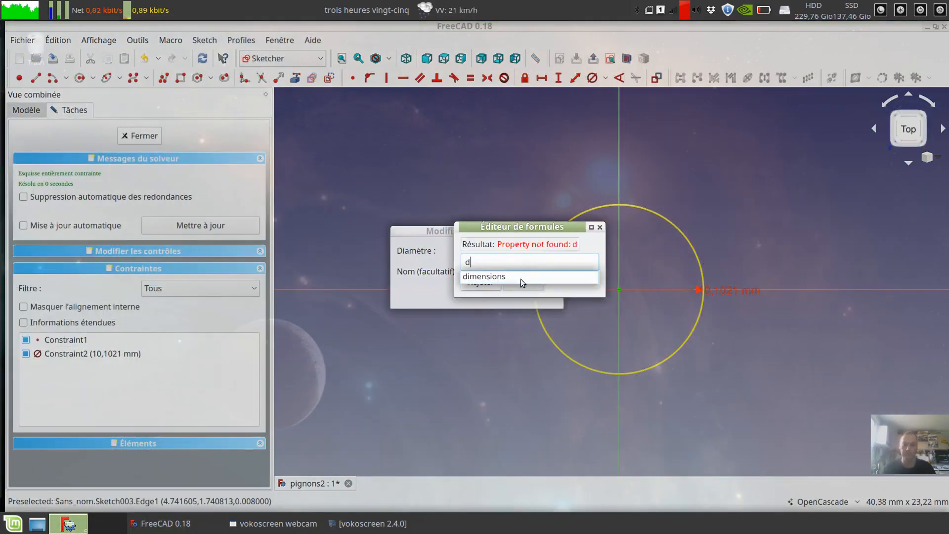
{"action": "left_click", "coordinate": [521, 278]}
{"action": "type", "text": ".c"}
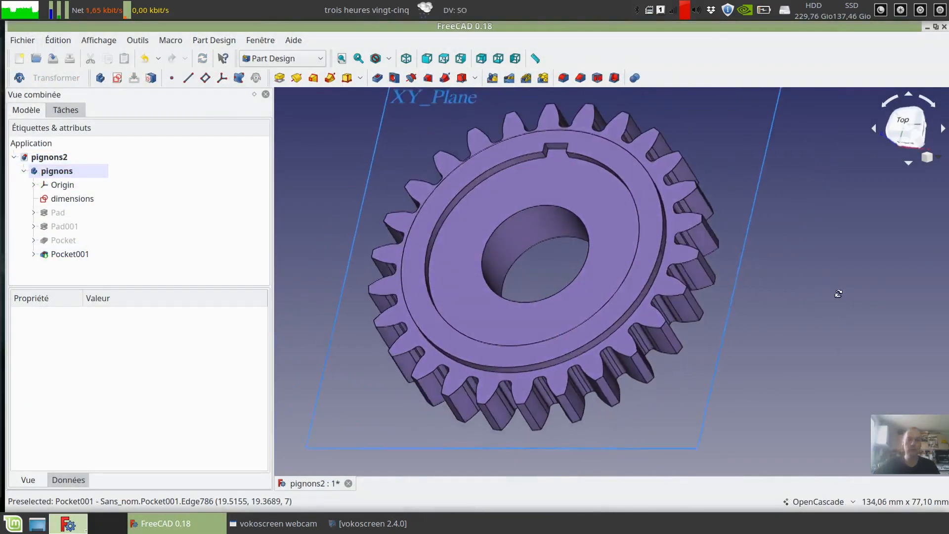
Step: Expand the list of named constraints in the data properties of the dimensions sketch
{"action": "middle_click_drag", "start_coordinate": [736, 316], "coordinate": [780, 331]}
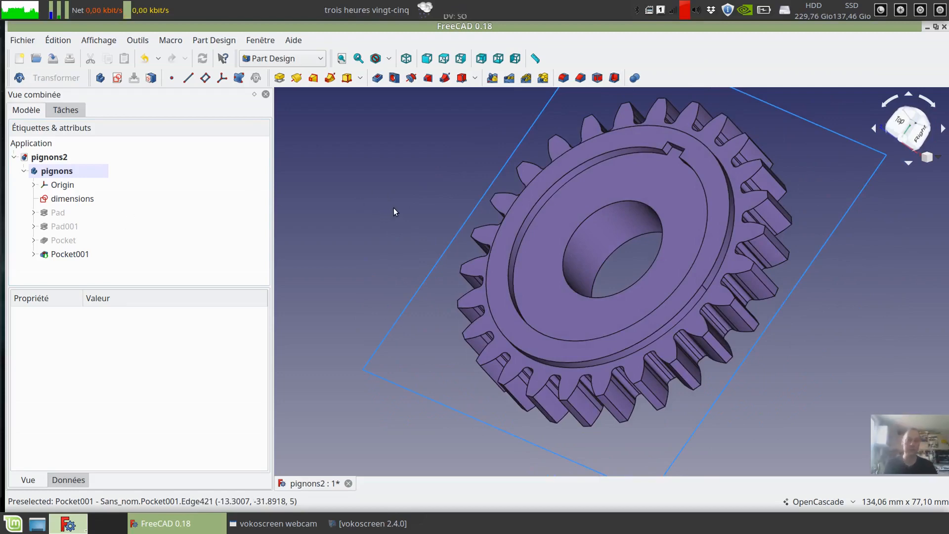
{"action": "mouse_move", "coordinate": [391, 212]}
{"action": "middle_mouse_down"}
{"action": "mouse_move", "coordinate": [400, 208]}
{"action": "mouse_move", "coordinate": [409, 222]}
{"action": "mouse_move", "coordinate": [391, 222]}
{"action": "mouse_move", "coordinate": [407, 236]}
{"action": "mouse_move", "coordinate": [446, 228]}
{"action": "middle_mouse_up"}
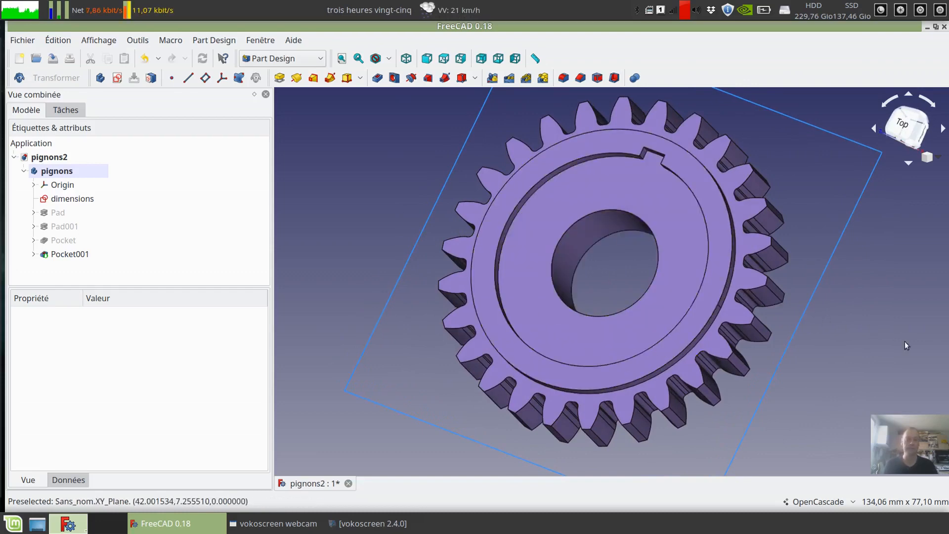
{"action": "middle_click_drag", "start_coordinate": [900, 342], "coordinate": [870, 303]}
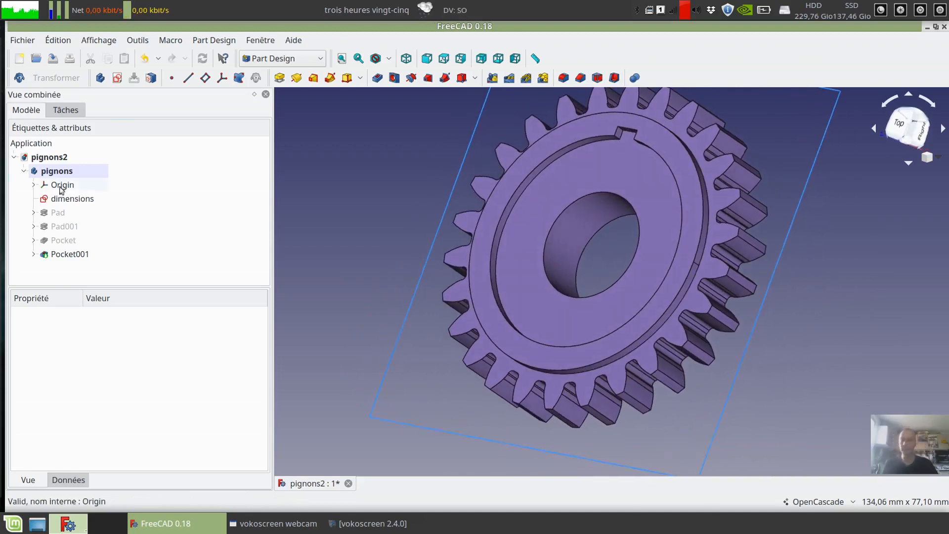
{"action": "left_click", "coordinate": [73, 199]}
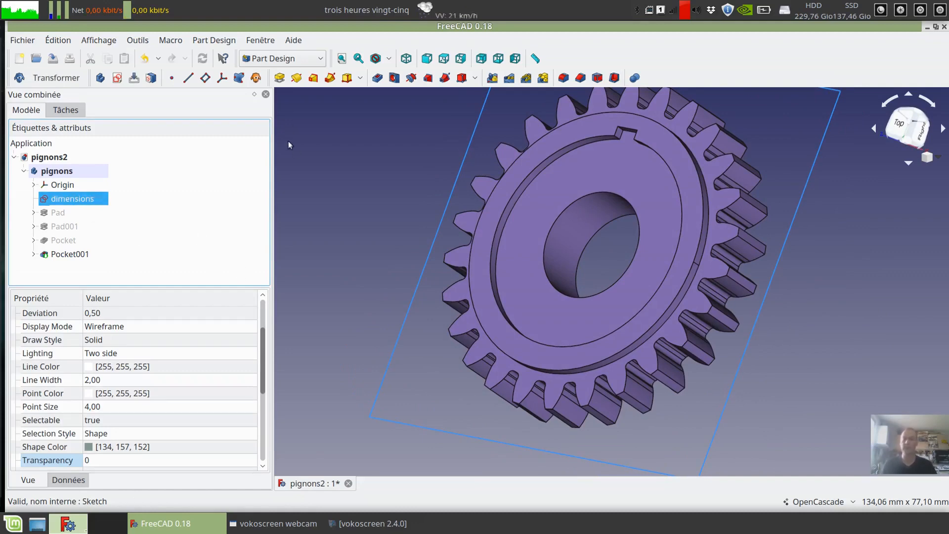
{"action": "middle_click_drag", "start_coordinate": [331, 148], "coordinate": [352, 179]}
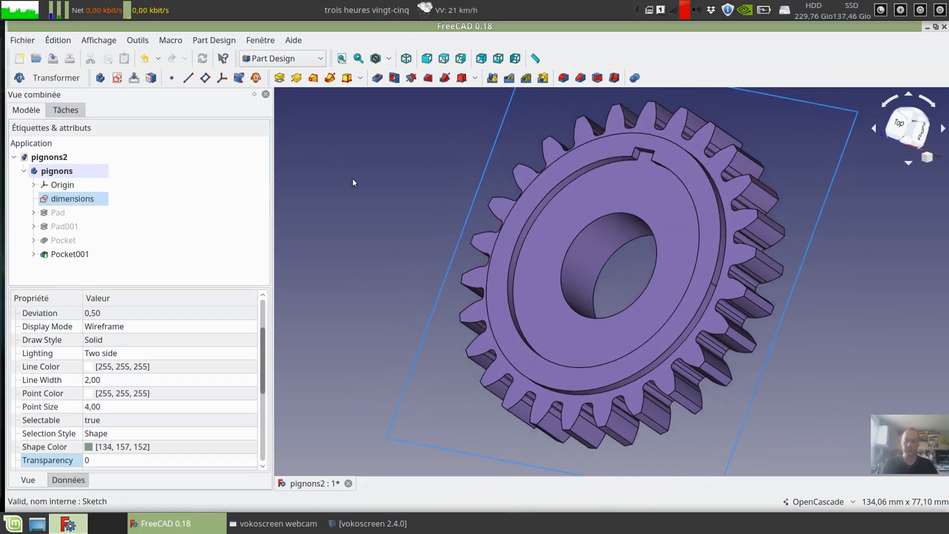
{"action": "left_click", "coordinate": [78, 200]}
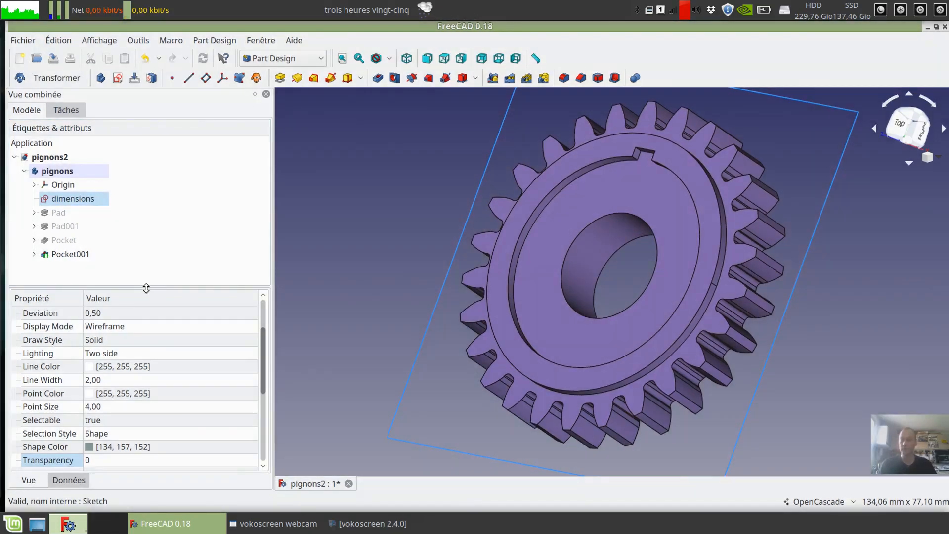
{"action": "left_click", "coordinate": [69, 481]}
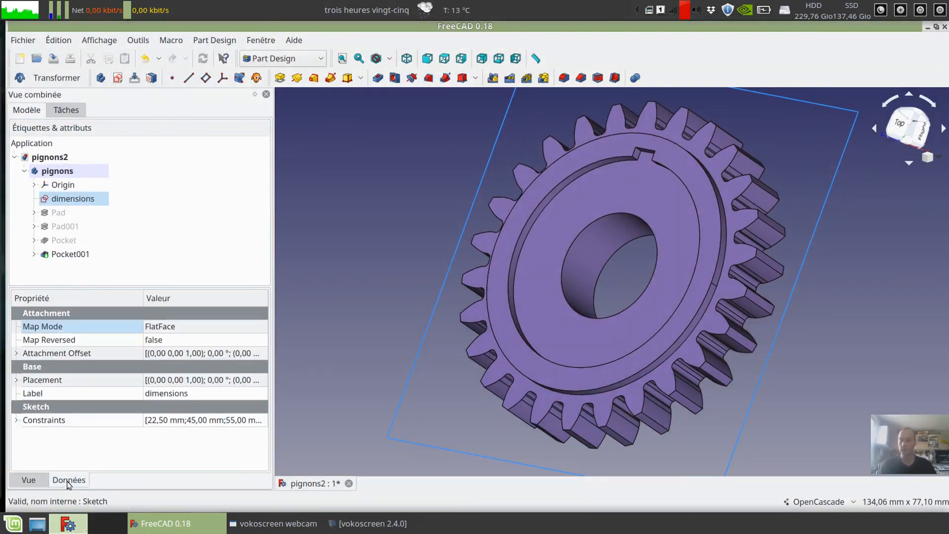
{"action": "left_click", "coordinate": [25, 420]}
{"action": "scroll", "coordinate": [247, 421], "scroll_direction": "down", "scroll_amount": 2}
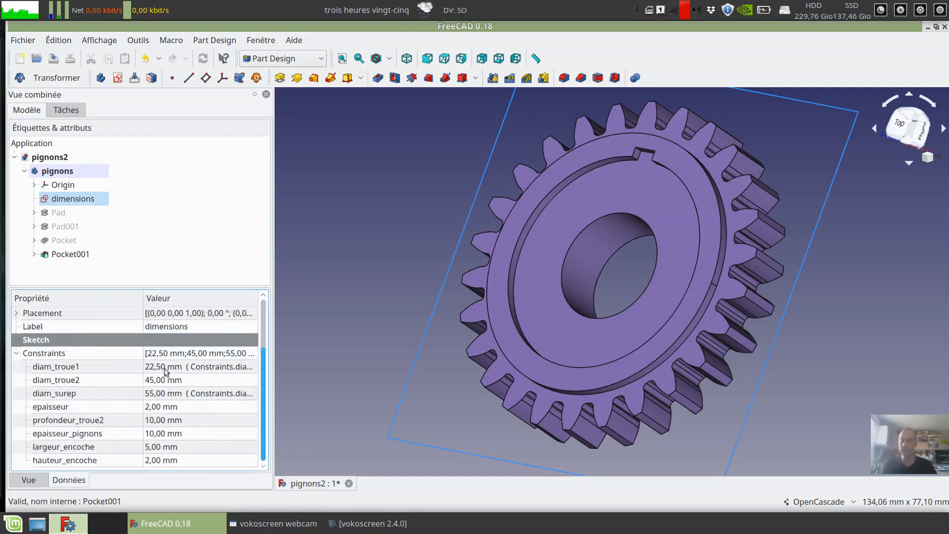
Step: Set the diam_troue2 constraint of the dimensions sketch to 40 mm
{"action": "left_click", "coordinate": [208, 372]}
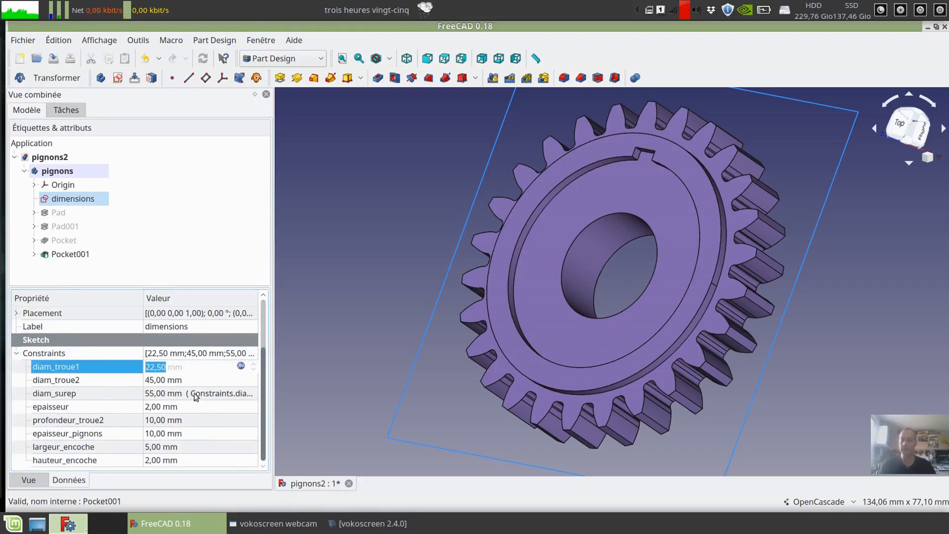
{"action": "left_click", "coordinate": [193, 381]}
{"action": "left_click", "coordinate": [154, 381]}
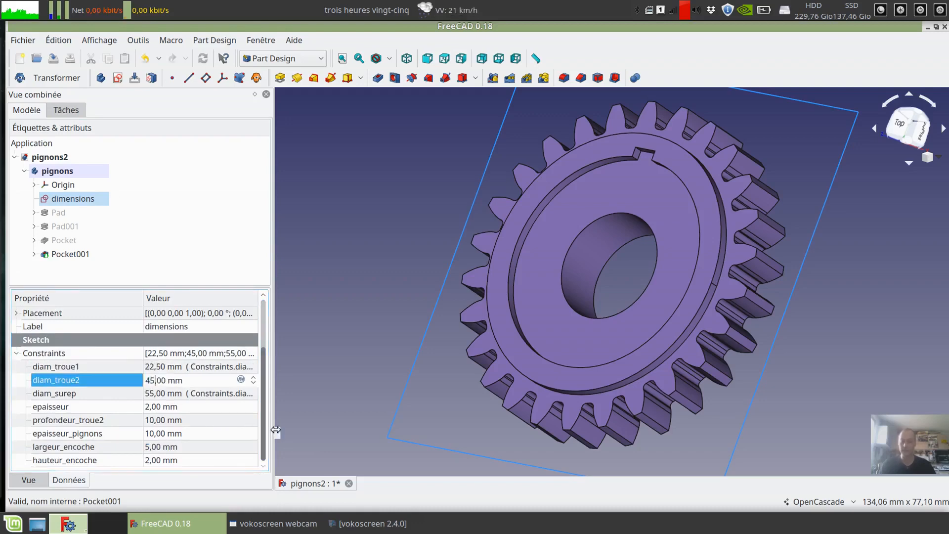
{"action": "key", "text": "BackSpace"}
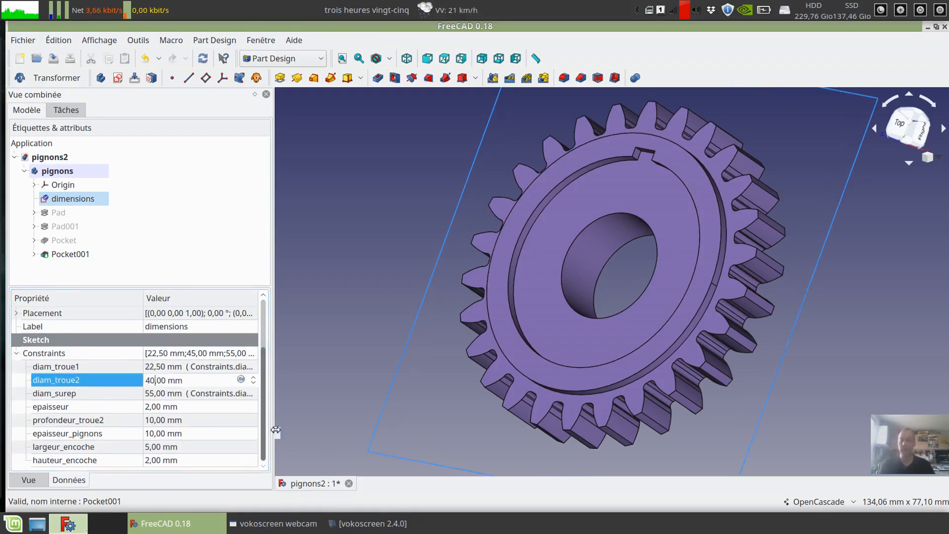
Step: Set the diam_troue2 constraint of the dimensions sketch to 30 mm
{"action": "key", "text": "Return"}
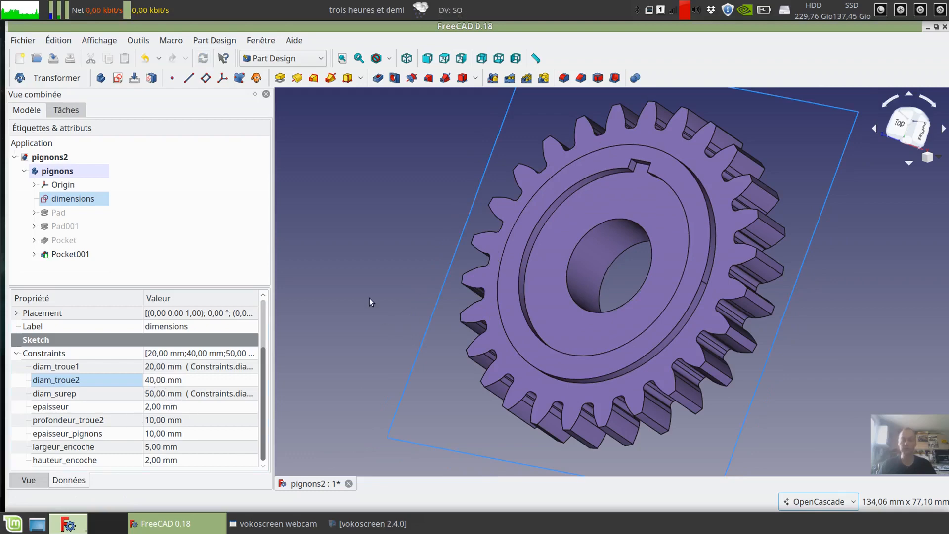
{"action": "middle_click_drag", "start_coordinate": [387, 269], "coordinate": [407, 280]}
{"action": "type", "text": "30"}
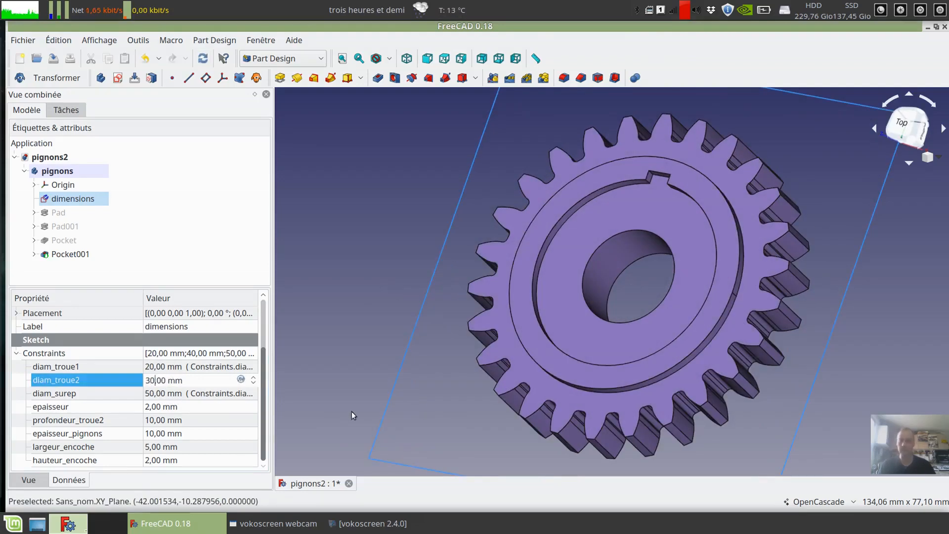
{"action": "key", "text": "Return"}
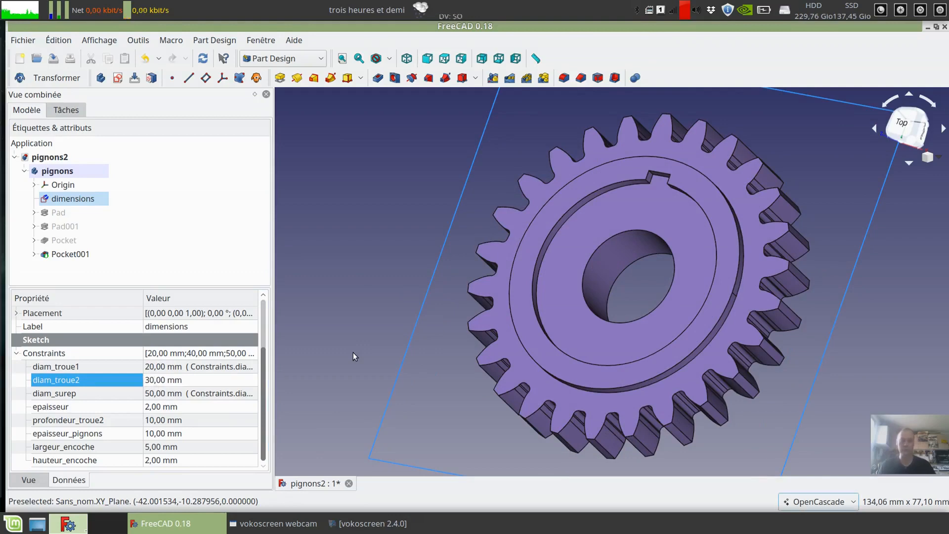
{"action": "middle_click_drag", "start_coordinate": [382, 373], "coordinate": [400, 268]}
{"action": "middle_click_drag", "start_coordinate": [460, 352], "coordinate": [551, 400]}
{"action": "middle_click_drag", "start_coordinate": [732, 415], "coordinate": [673, 426]}
Step: Set the epaisseur_pignons constraint of the dimensions sketch to 20 mm and recompute the model
{"action": "left_click", "coordinate": [151, 434]}
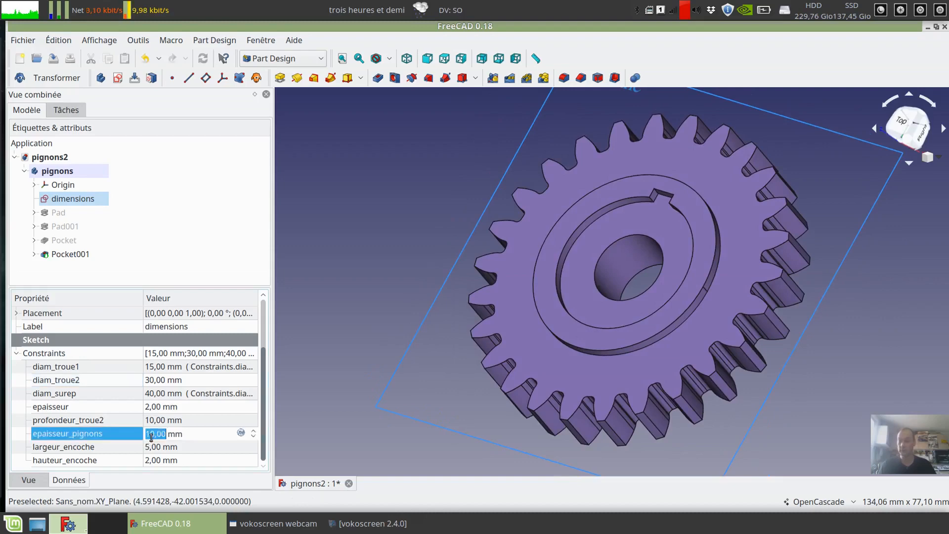
{"action": "key", "text": "BackSpace"}
{"action": "type", "text": "2"}
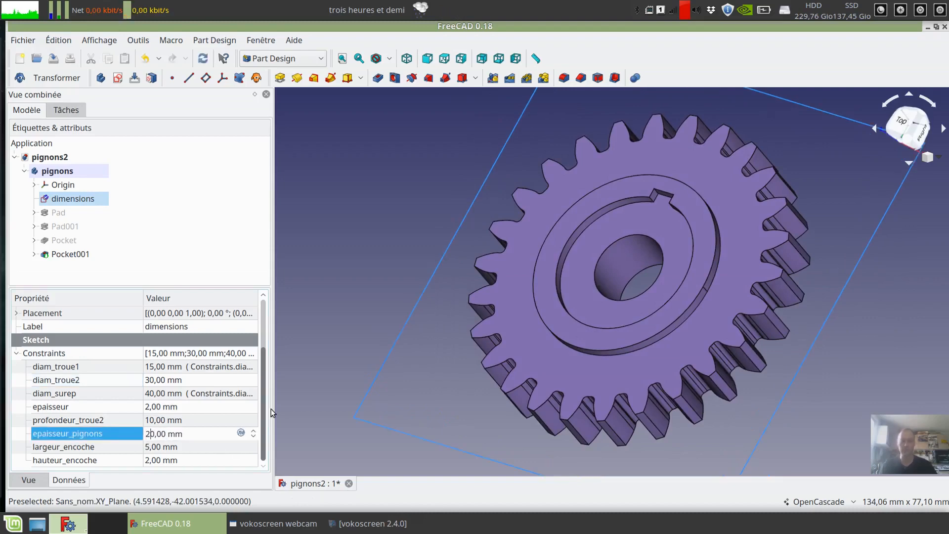
{"action": "key", "text": "Return"}
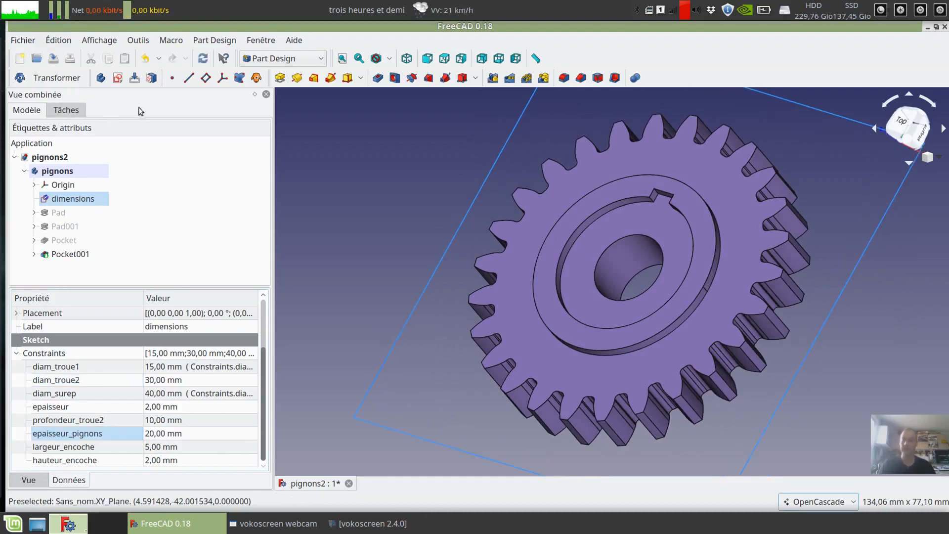
{"action": "left_click", "coordinate": [202, 59]}
{"action": "mouse_move", "coordinate": [858, 393]}
{"action": "right_mouse_down", "text": "ctrl"}
{"action": "mouse_move", "coordinate": [839, 361]}
{"action": "mouse_move", "coordinate": [825, 370]}
{"action": "mouse_move", "coordinate": [843, 377]}
{"action": "mouse_move", "coordinate": [869, 364]}
{"action": "mouse_move", "coordinate": [731, 297]}
{"action": "mouse_move", "coordinate": [774, 390]}
{"action": "mouse_move", "coordinate": [807, 378]}
{"action": "mouse_move", "coordinate": [789, 371]}
{"action": "mouse_move", "coordinate": [821, 372]}
{"action": "mouse_move", "coordinate": [747, 318]}
{"action": "mouse_move", "coordinate": [815, 361]}
{"action": "mouse_move", "coordinate": [841, 361]}
{"action": "right_mouse_up", "text": "ctrl"}
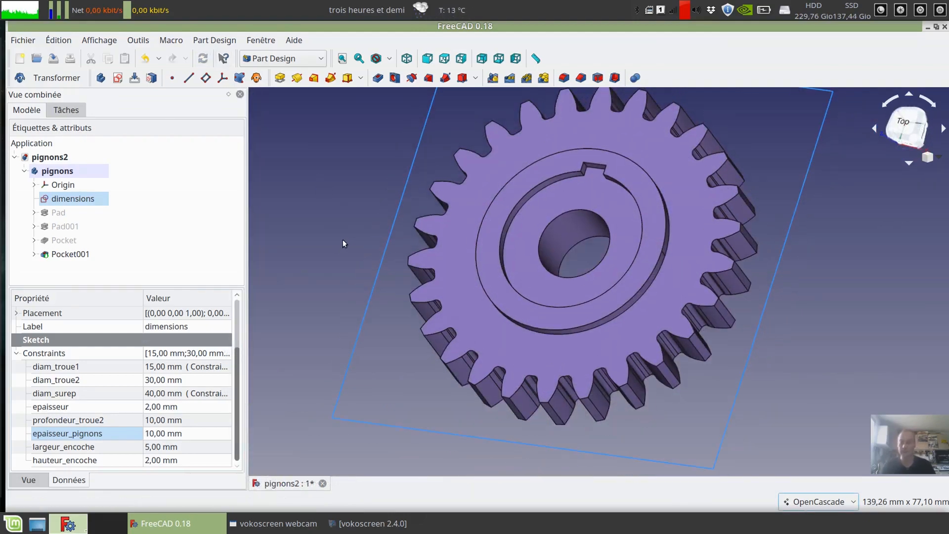
Step: Collapse the pignons body in the model tree and create a new body named courronne
{"action": "middle_click_drag", "start_coordinate": [343, 234], "coordinate": [402, 227], "text": "ctrl"}
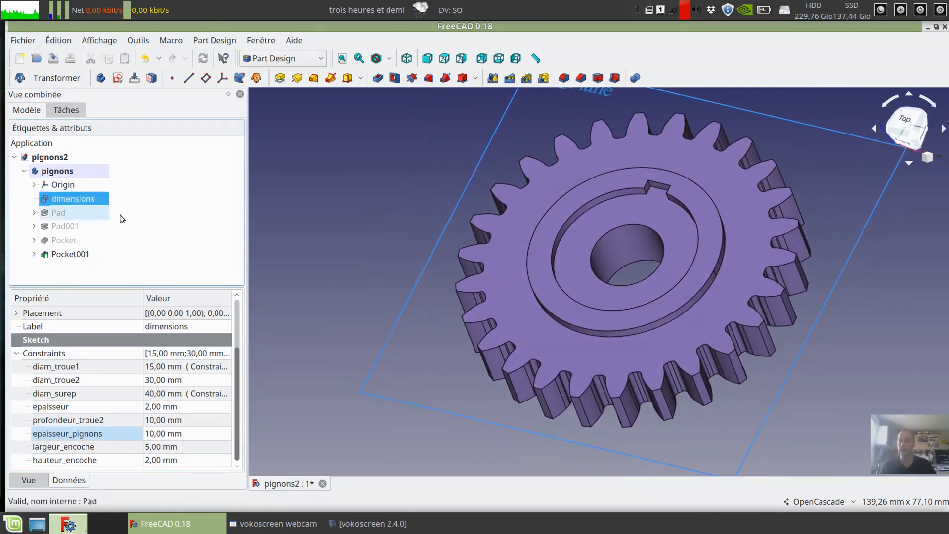
{"action": "left_click", "coordinate": [66, 171]}
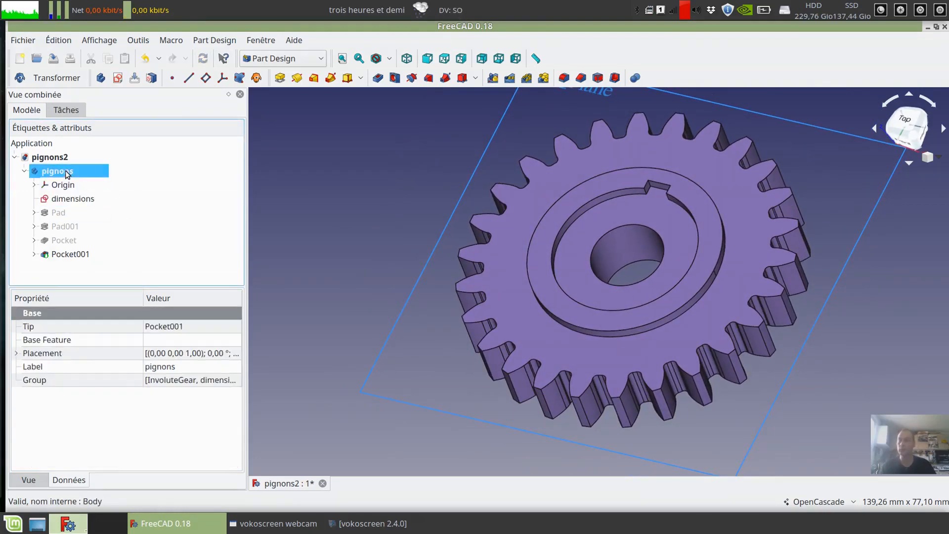
{"action": "left_click", "coordinate": [24, 171]}
{"action": "left_click", "coordinate": [366, 131]}
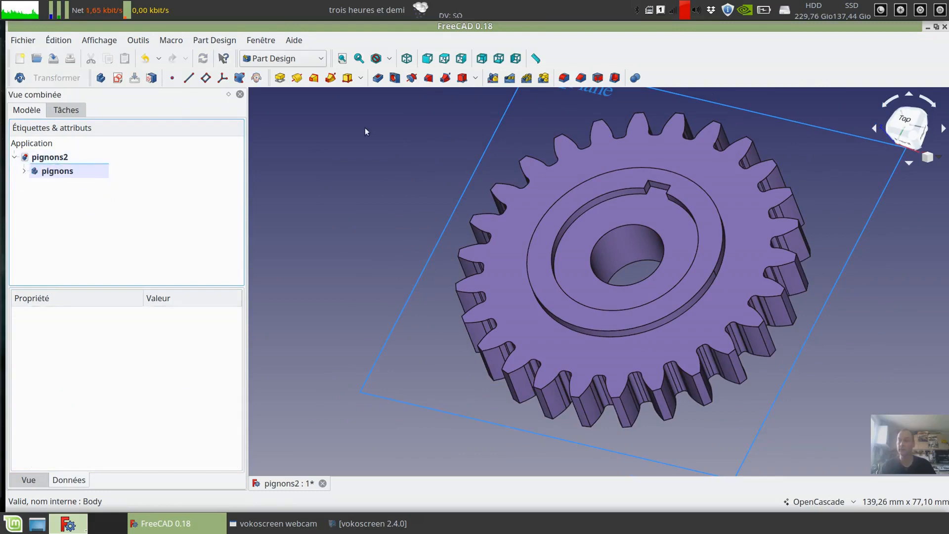
{"action": "left_click", "coordinate": [101, 78]}
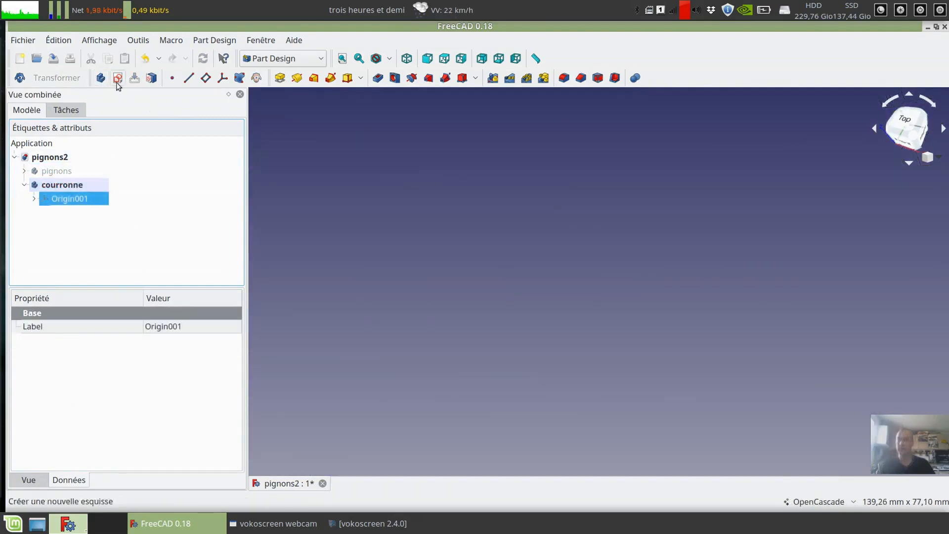
Step: Create an involute gear profile in the courronne body with 50 teeth and external gears set to Faux
{"action": "left_click", "coordinate": [223, 40]}
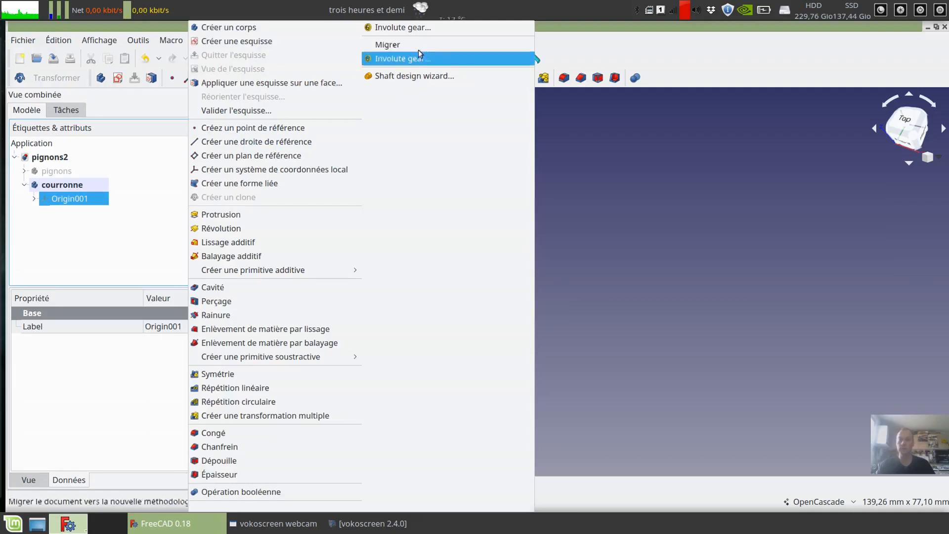
{"action": "left_click", "coordinate": [403, 27]}
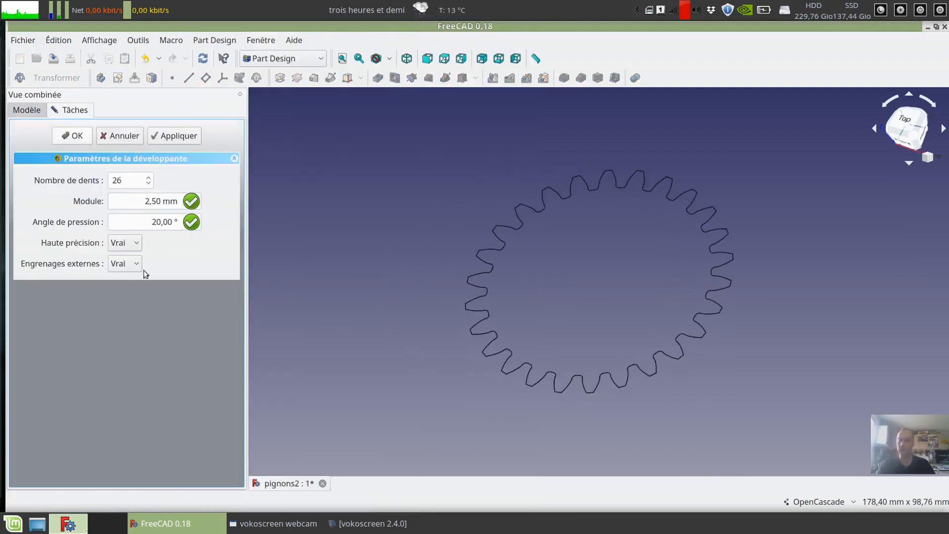
{"action": "left_click", "coordinate": [133, 266]}
{"action": "left_click", "coordinate": [123, 299]}
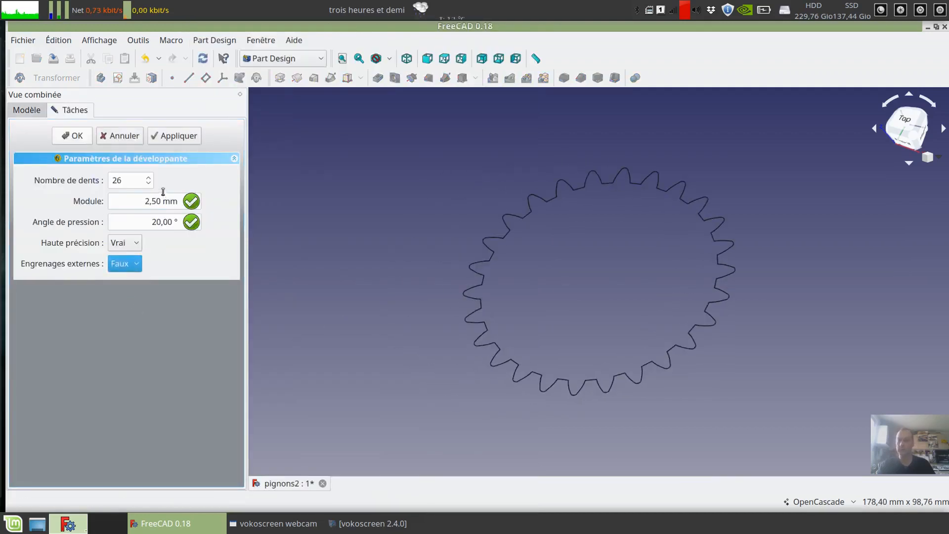
{"action": "double_click", "coordinate": [118, 180]}
{"action": "type", "text": "50"}
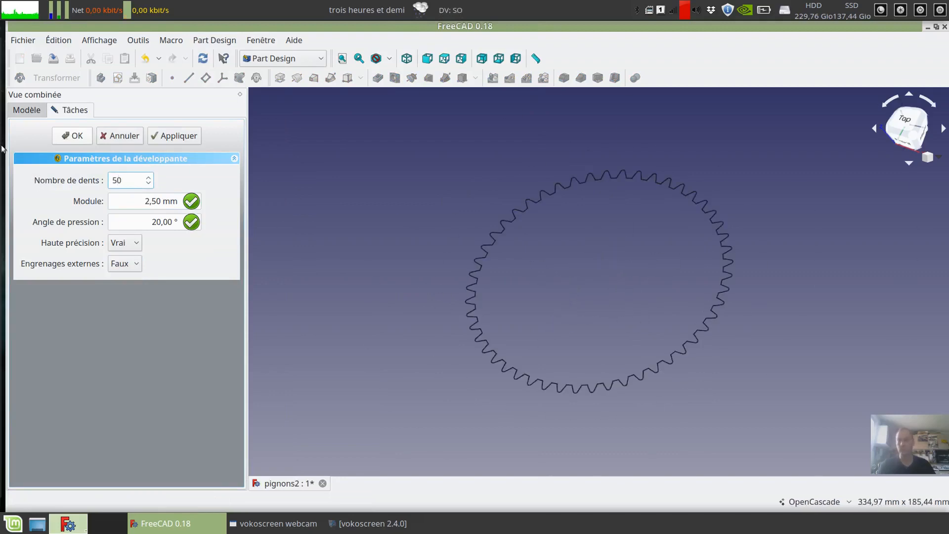
{"action": "key", "text": "Return"}
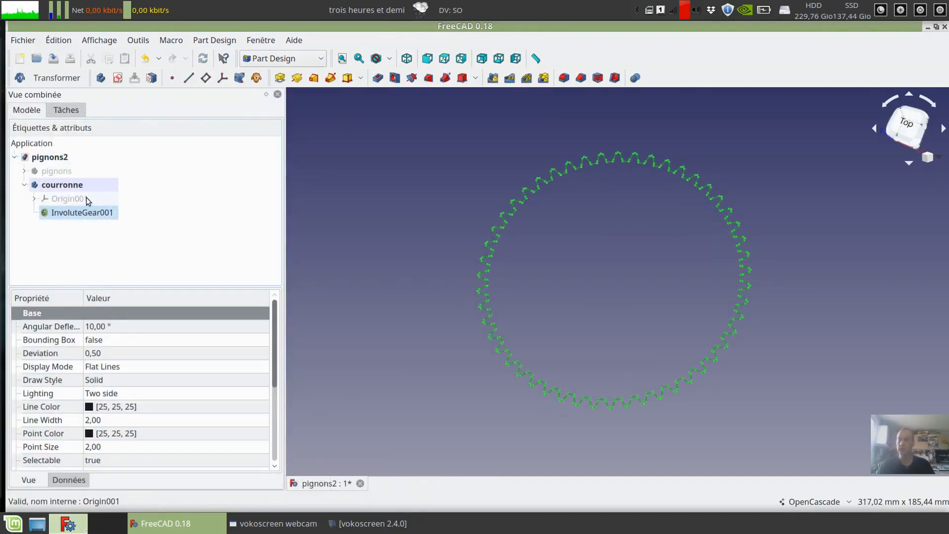
Step: Create a sketch on the XY plane of the courronne body
{"action": "left_click", "coordinate": [85, 198]}
{"action": "left_click", "coordinate": [118, 79]}
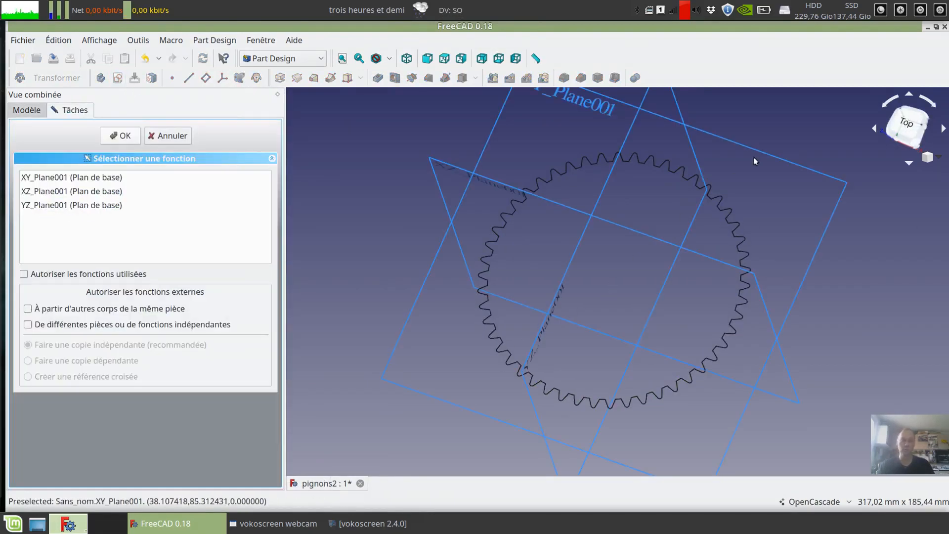
{"action": "left_click", "coordinate": [128, 139]}
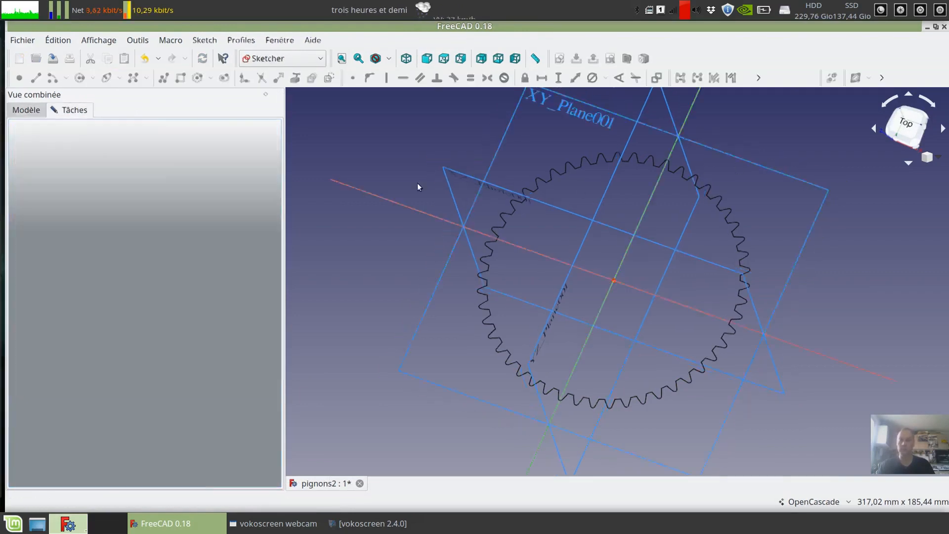
{"action": "middle_click_drag", "start_coordinate": [618, 180], "coordinate": [576, 158]}
{"action": "middle_click_drag", "start_coordinate": [515, 157], "coordinate": [471, 147]}
Step: Draw an origin-centred circle with a radius of about 80 mm around the internal gear profile and dimension its diameter
{"action": "left_click", "coordinate": [80, 77]}
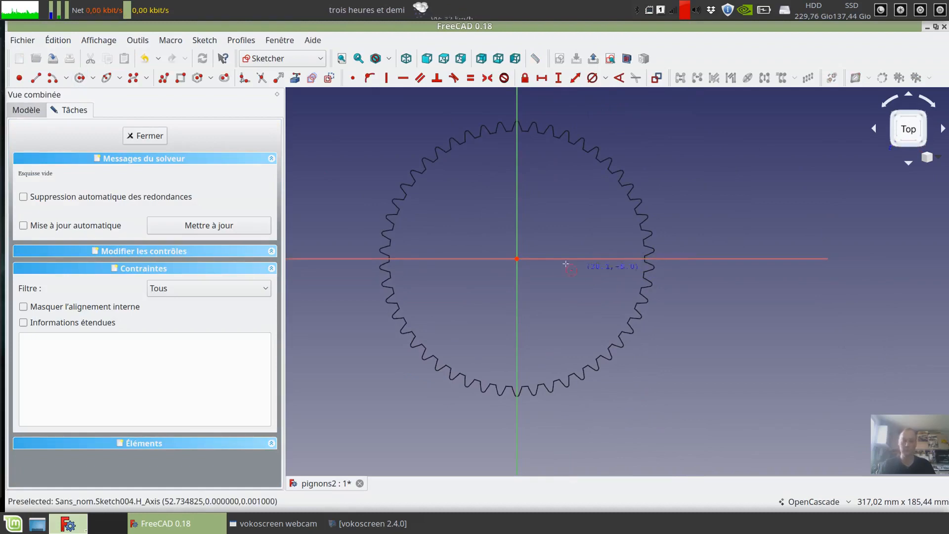
{"action": "left_click", "coordinate": [518, 259]}
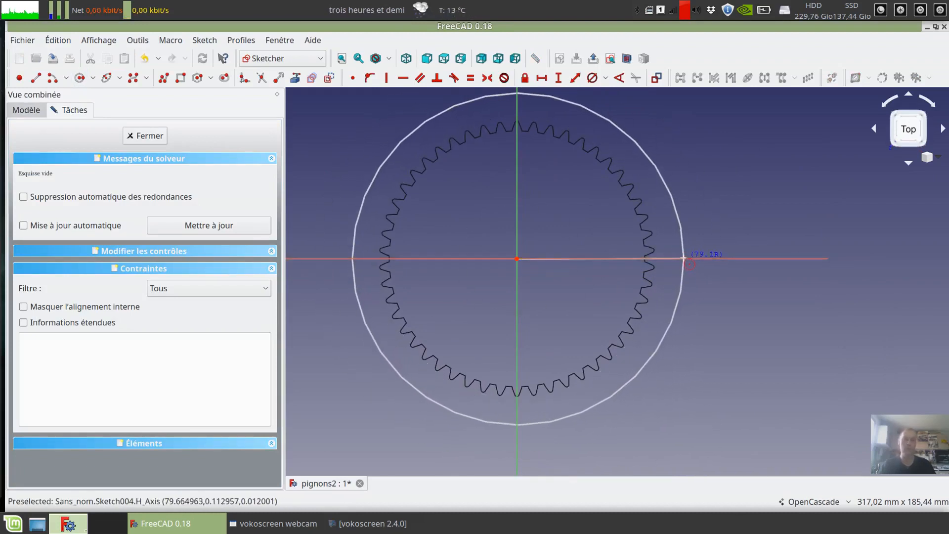
{"action": "left_click", "coordinate": [686, 258]}
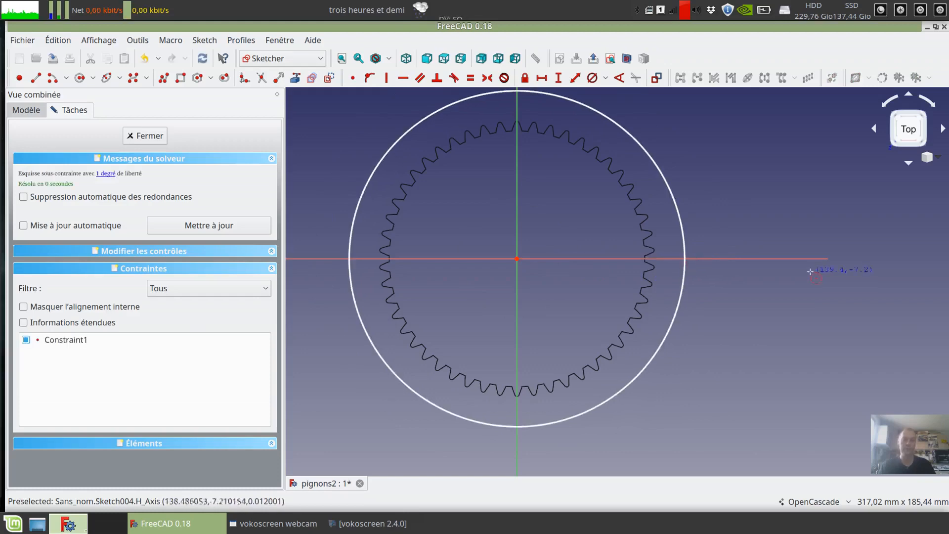
{"action": "left_click", "coordinate": [592, 77]}
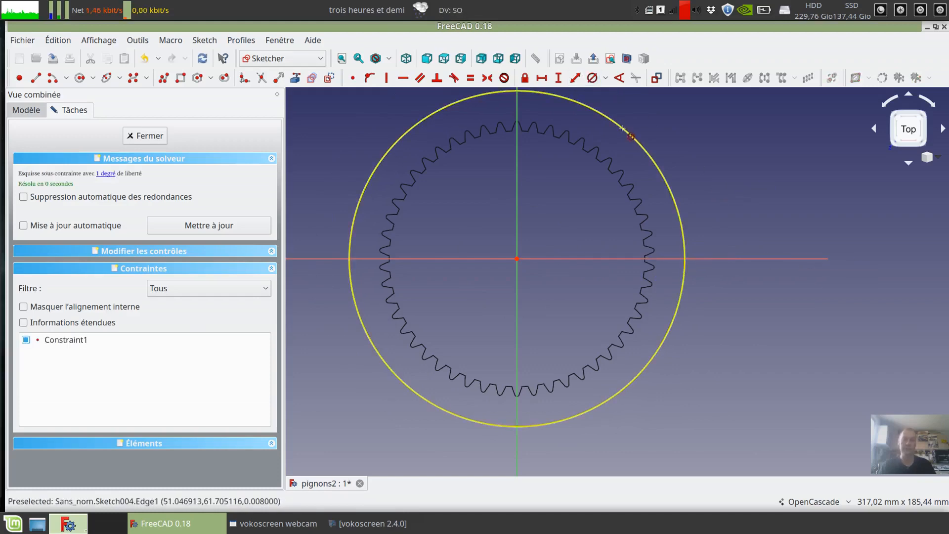
{"action": "left_click", "coordinate": [628, 134]}
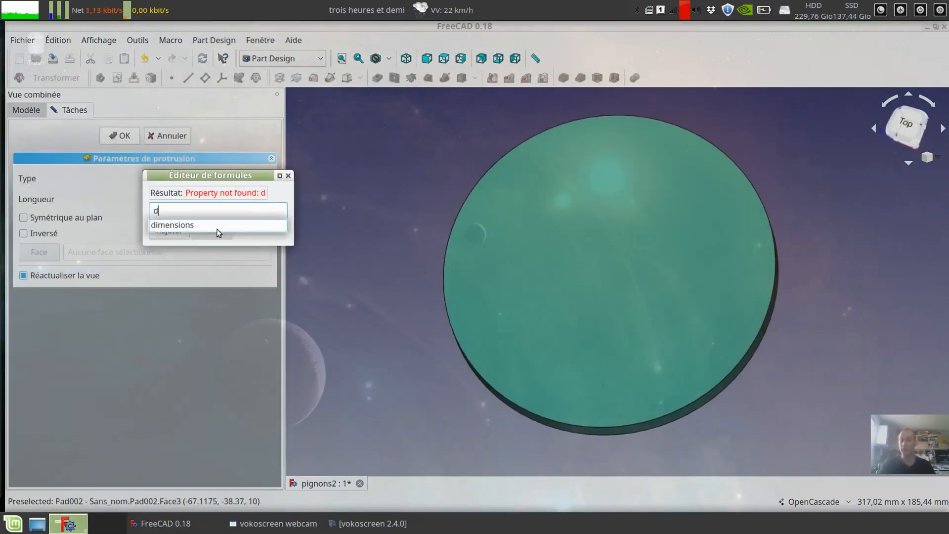
Step: Pad the circle sketch with its length driven by the formula dimensions.Constraints.epaisseur_pignons
{"action": "left_click", "coordinate": [218, 229]}
{"action": "type", "text": "c"}
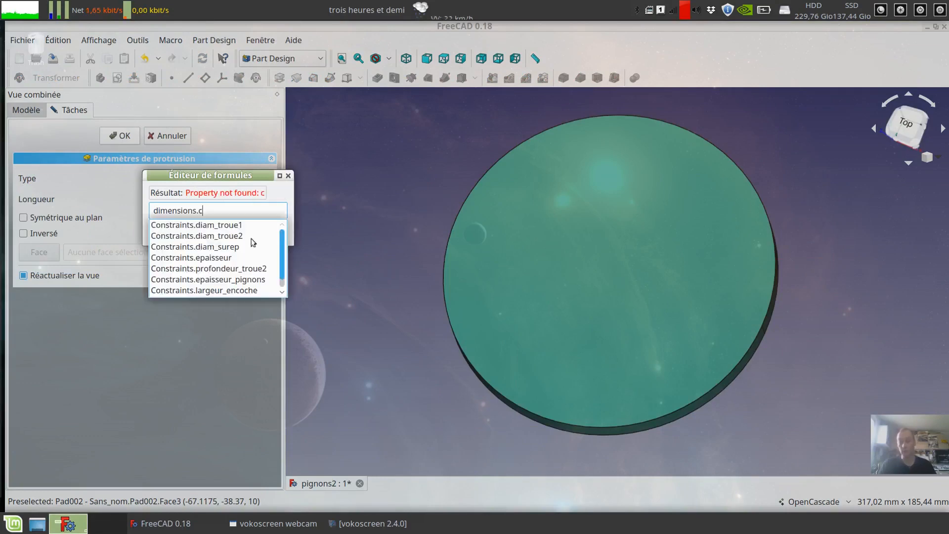
{"action": "scroll", "coordinate": [284, 248], "scroll_direction": "down", "scroll_amount": 1}
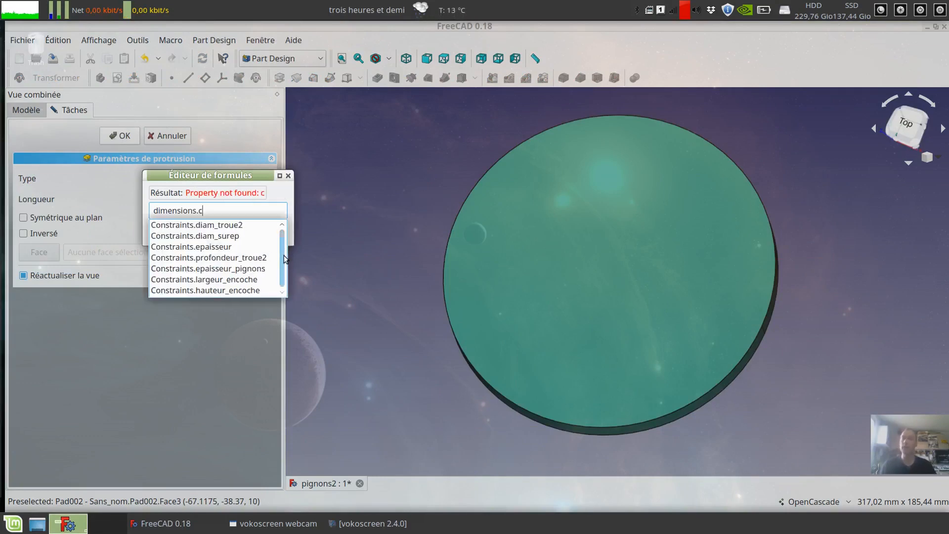
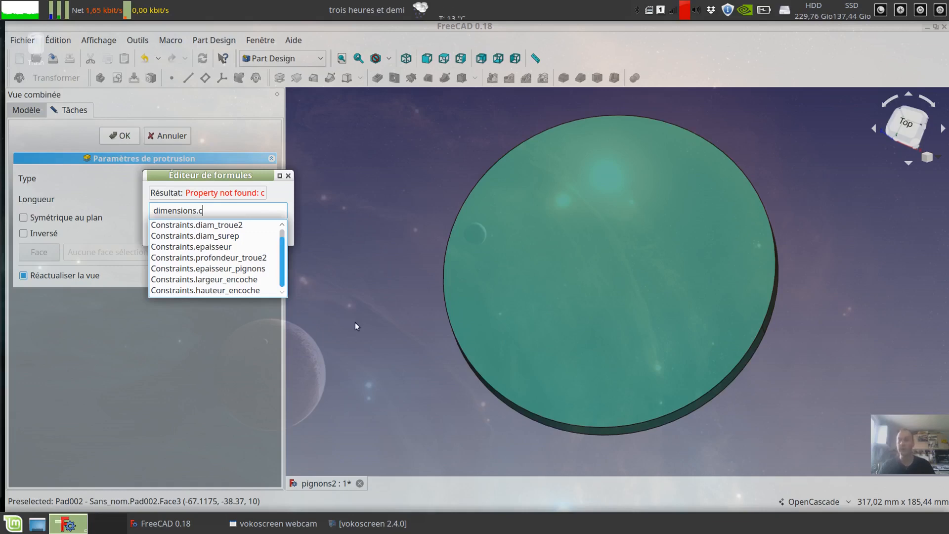
{"action": "left_click", "coordinate": [254, 269]}
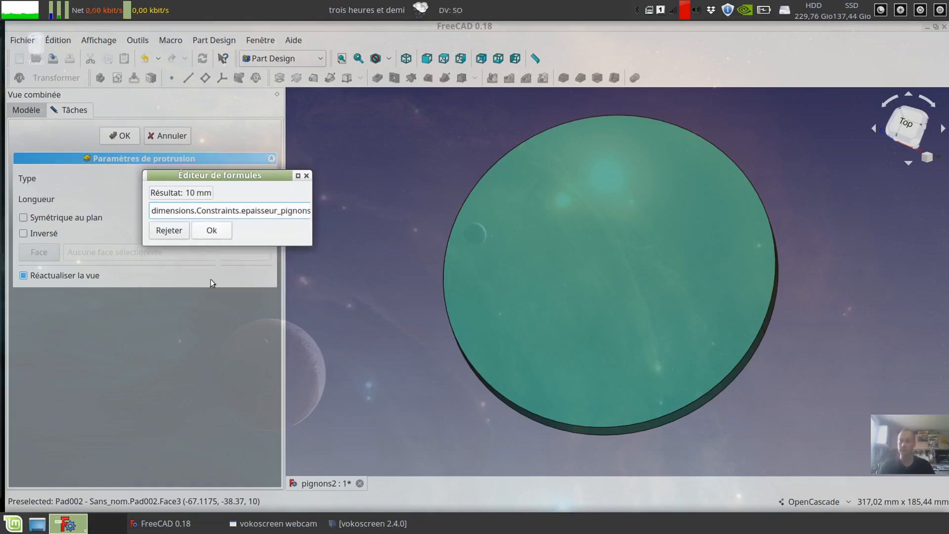
{"action": "left_click", "coordinate": [213, 231]}
{"action": "left_click", "coordinate": [120, 135]}
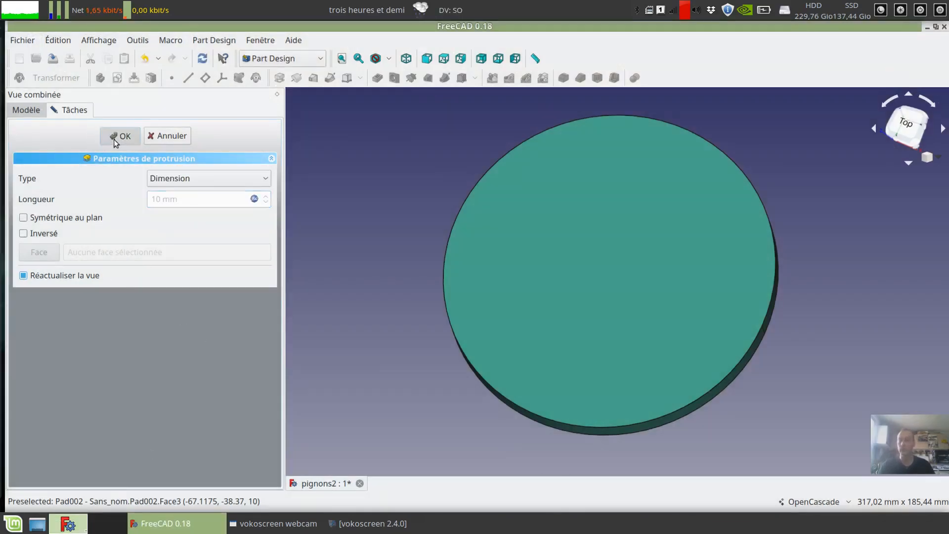
Step: Cut the InvoluteGear001 profile out of the disc as a pocket and set the Midplane property of Pad002 to true
{"action": "middle_click_drag", "start_coordinate": [425, 267], "coordinate": [335, 356]}
{"action": "middle_click_drag", "start_coordinate": [797, 271], "coordinate": [509, 267]}
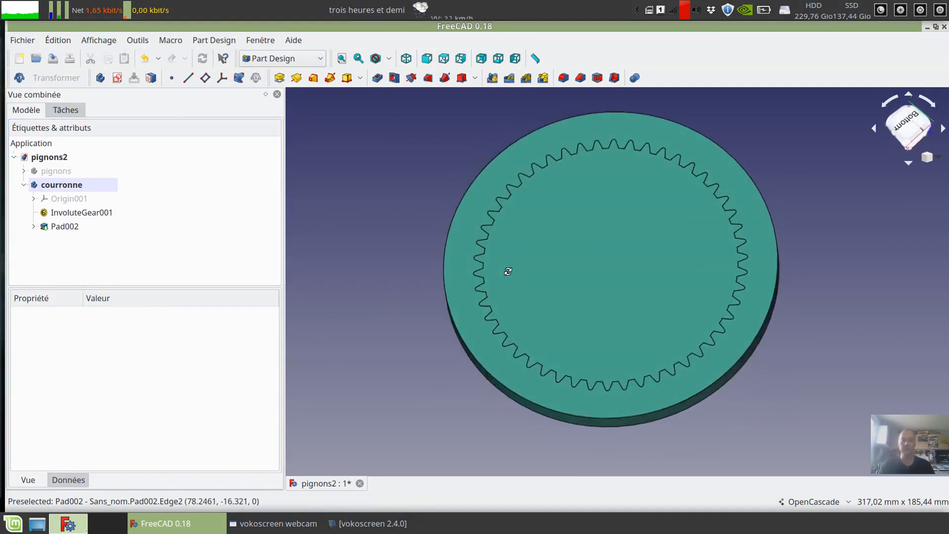
{"action": "left_click", "coordinate": [79, 213]}
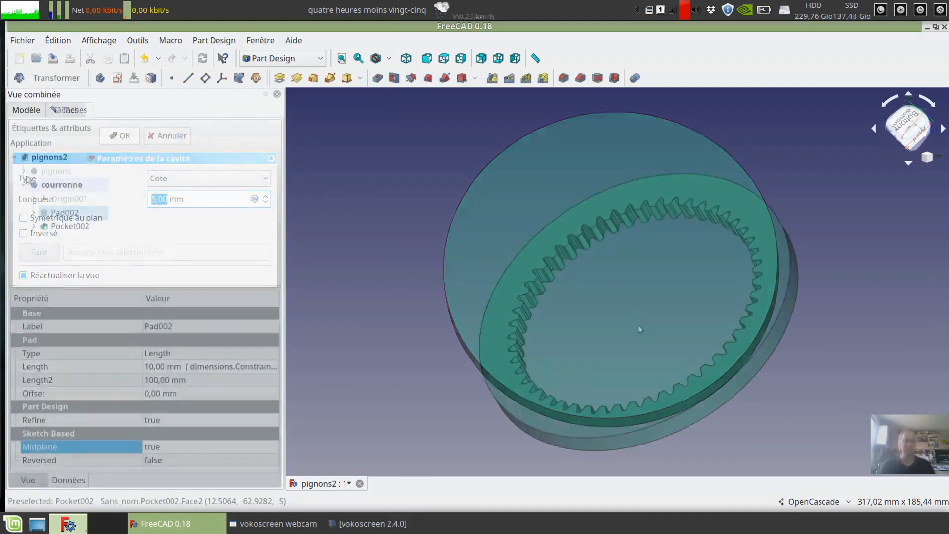
{"action": "middle_click_drag", "start_coordinate": [638, 326], "coordinate": [583, 247]}
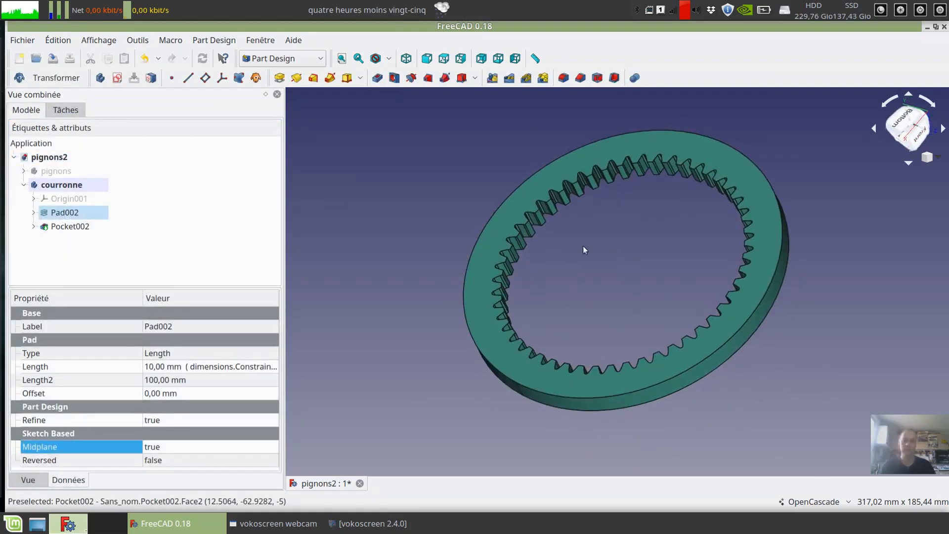
Step: Show the pignons body and use Transform to move the courronne body 28 mm along its X axis
{"action": "left_click", "coordinate": [50, 172]}
{"action": "key", "text": "space"}
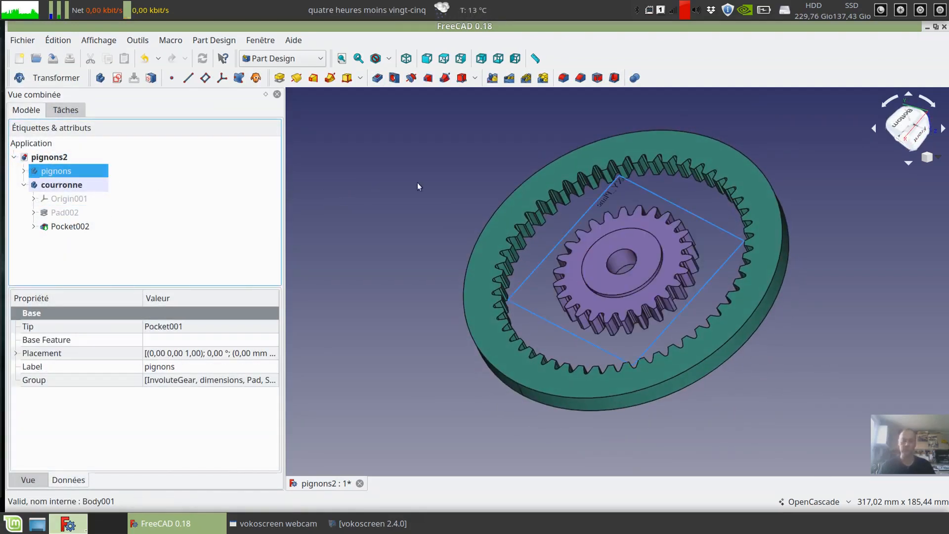
{"action": "right_click", "coordinate": [61, 185]}
{"action": "left_click", "coordinate": [116, 206]}
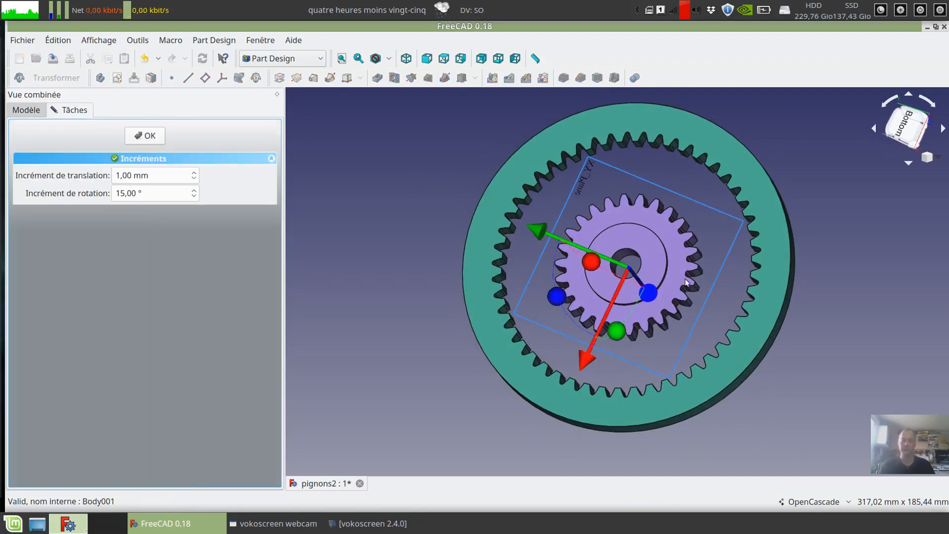
{"action": "left_click_drag", "start_coordinate": [584, 363], "coordinate": [569, 418]}
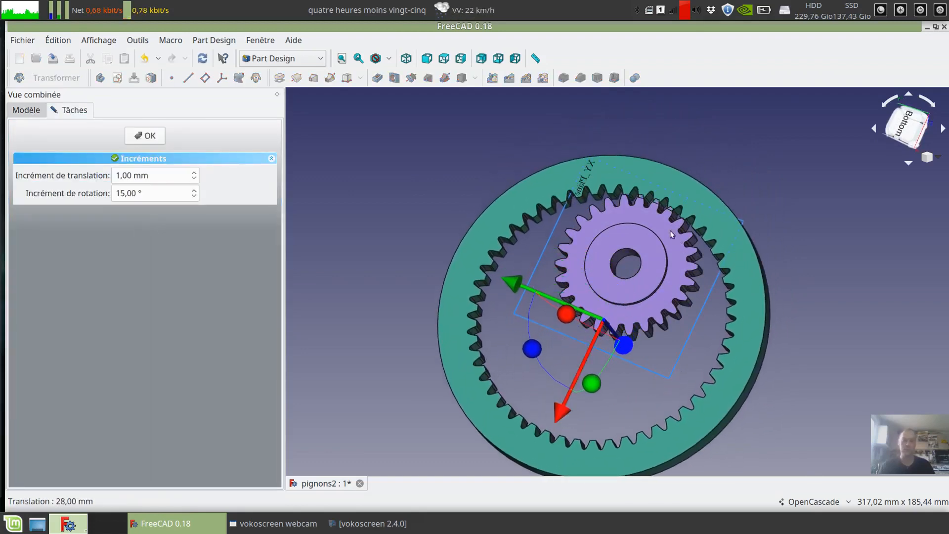
Step: Rotate the courronne body 90° about its Z axis and shift it to a 30 mm offset so its teeth mesh with the pignons gear
{"action": "scroll", "coordinate": [663, 218], "scroll_direction": "up", "scroll_amount": 2}
{"action": "scroll", "coordinate": [662, 219], "scroll_direction": "up", "scroll_amount": 2}
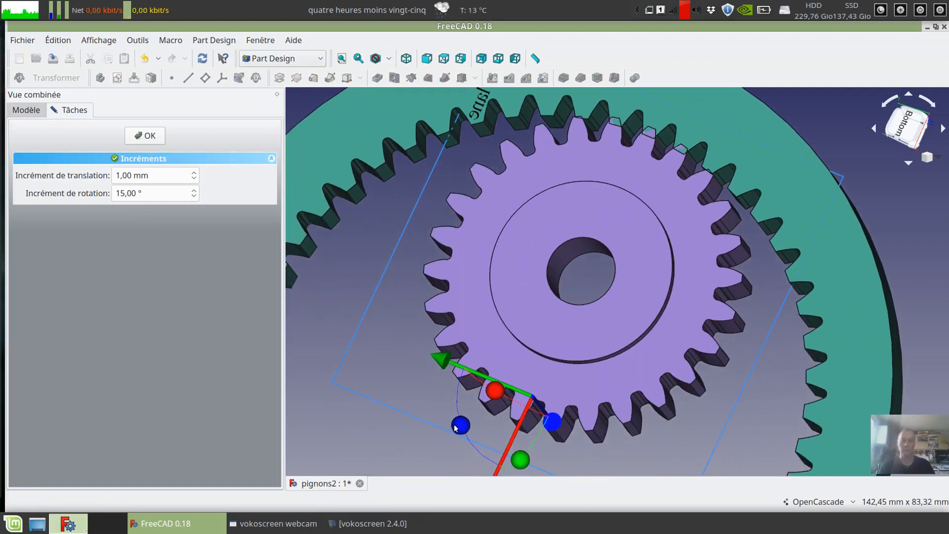
{"action": "left_click_drag", "start_coordinate": [458, 425], "coordinate": [502, 331]}
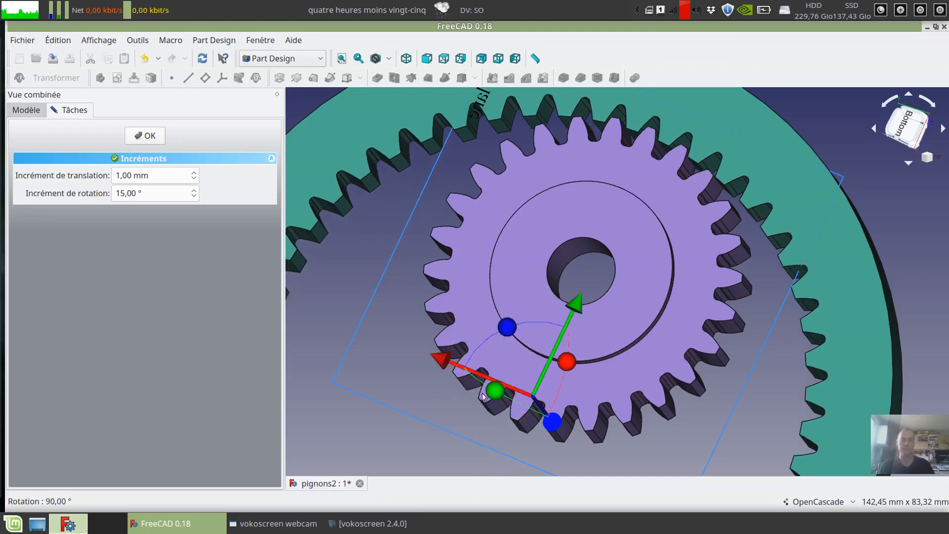
{"action": "left_click_drag", "start_coordinate": [579, 310], "coordinate": [577, 322]}
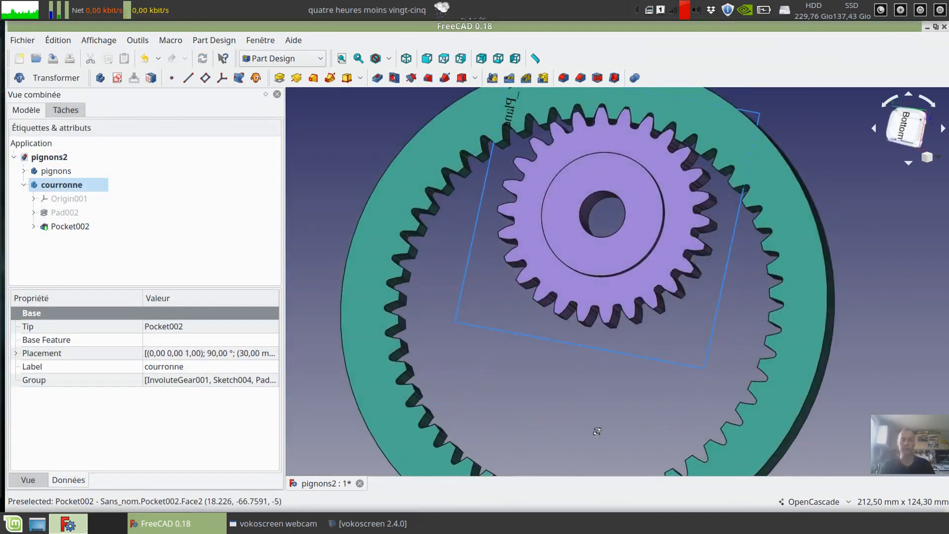
{"action": "middle_click_drag", "start_coordinate": [596, 432], "coordinate": [587, 397]}
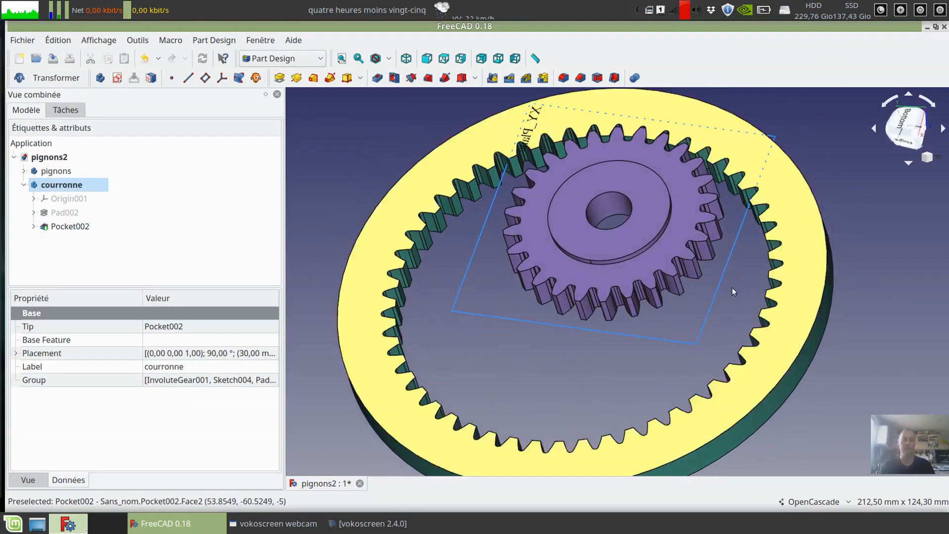